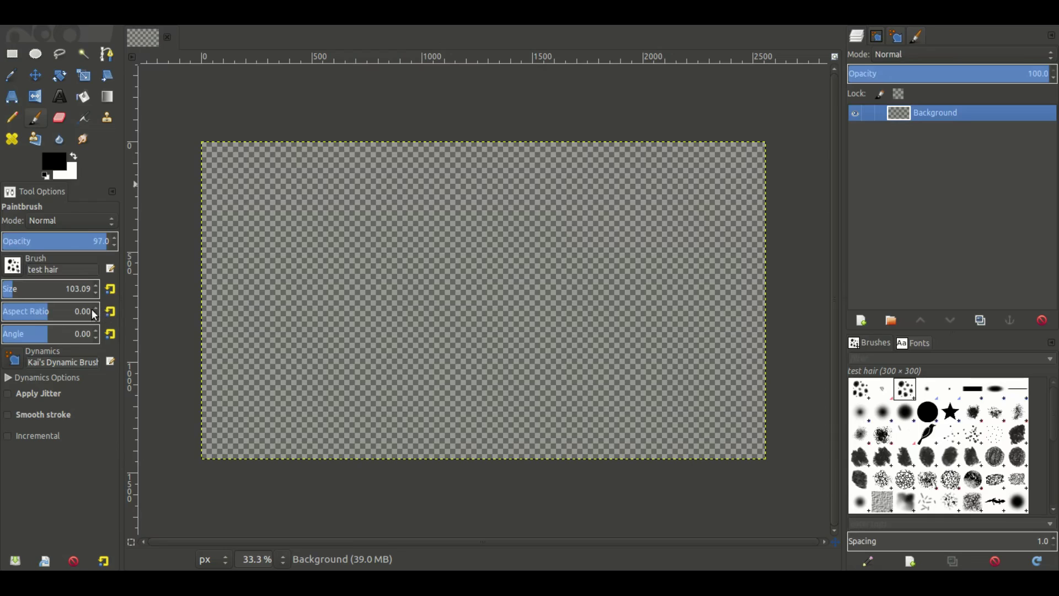
# Choose the 2. Hardness 100 brush and fill the empty Background layer with white using Bucket Fill
pyautogui.click(928, 412)
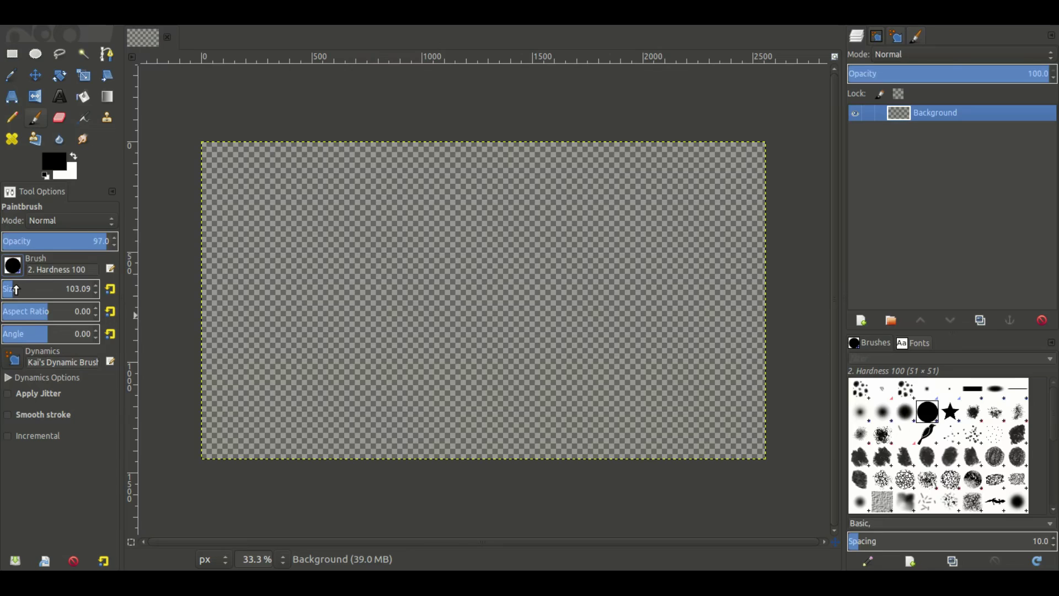
pyautogui.click(74, 157)
pyautogui.click(82, 97)
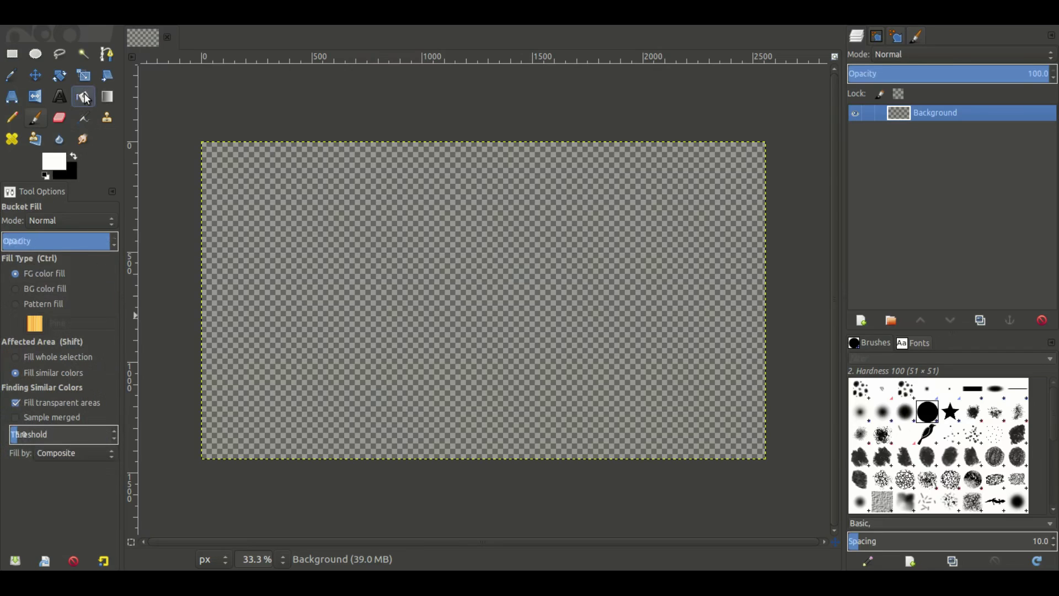
pyautogui.click(473, 243)
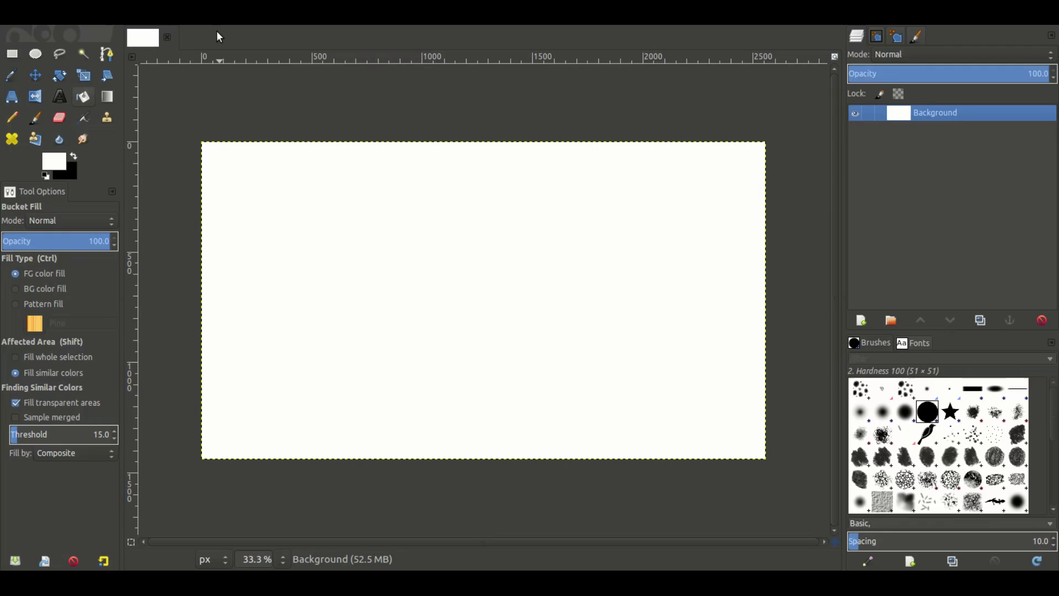
# Add a new transparent layer and turn the white Background layer dark gray with Colorize
pyautogui.click(217, 31)
pyautogui.click(575, 406)
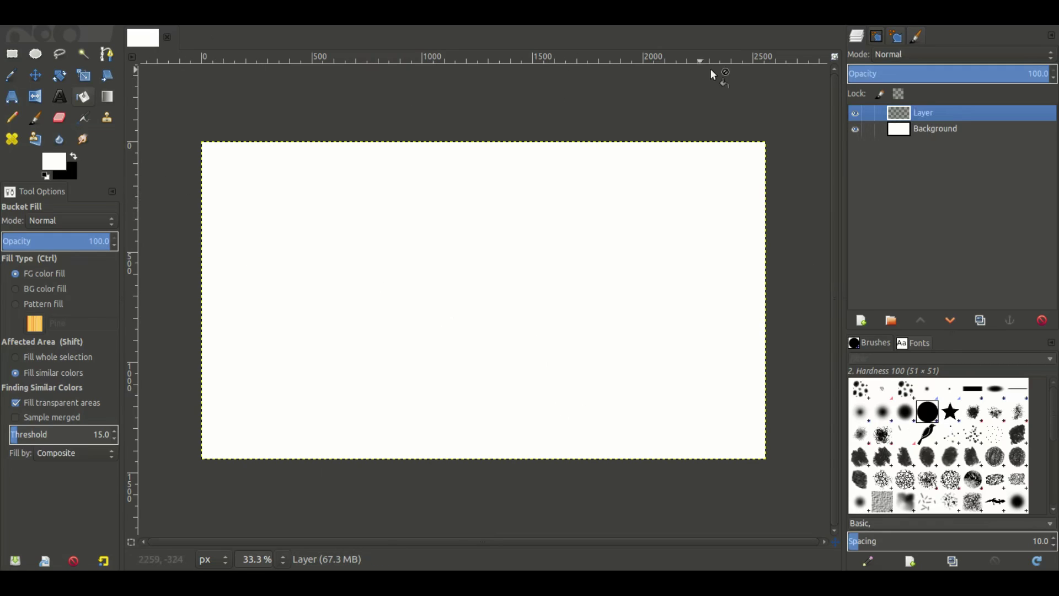
pyautogui.press('pagedown')
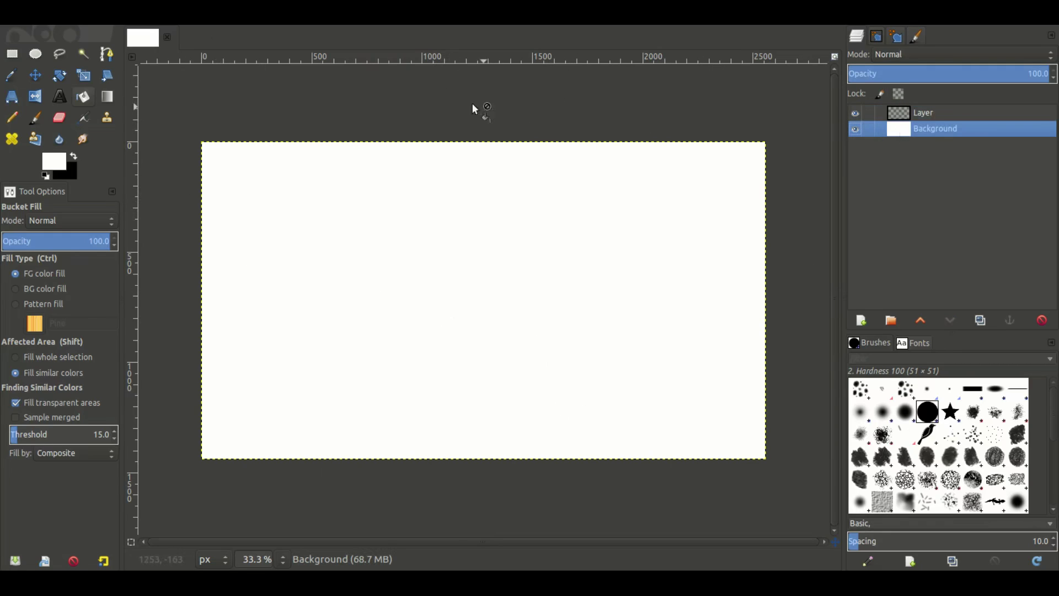
pyautogui.click(253, 68)
pyautogui.moveTo(291, 158); pyautogui.dragTo(247, 158)
pyautogui.click(309, 174)
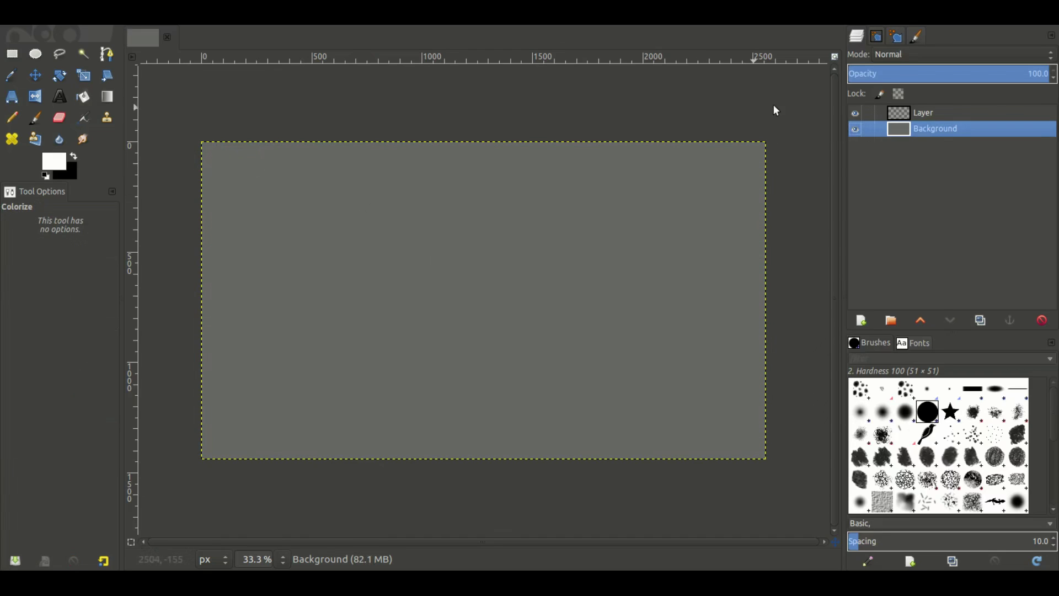
# Set up the Paintbrush with black at size 168.72 on the upper layer, try a stroke and undo it
pyautogui.click(938, 114)
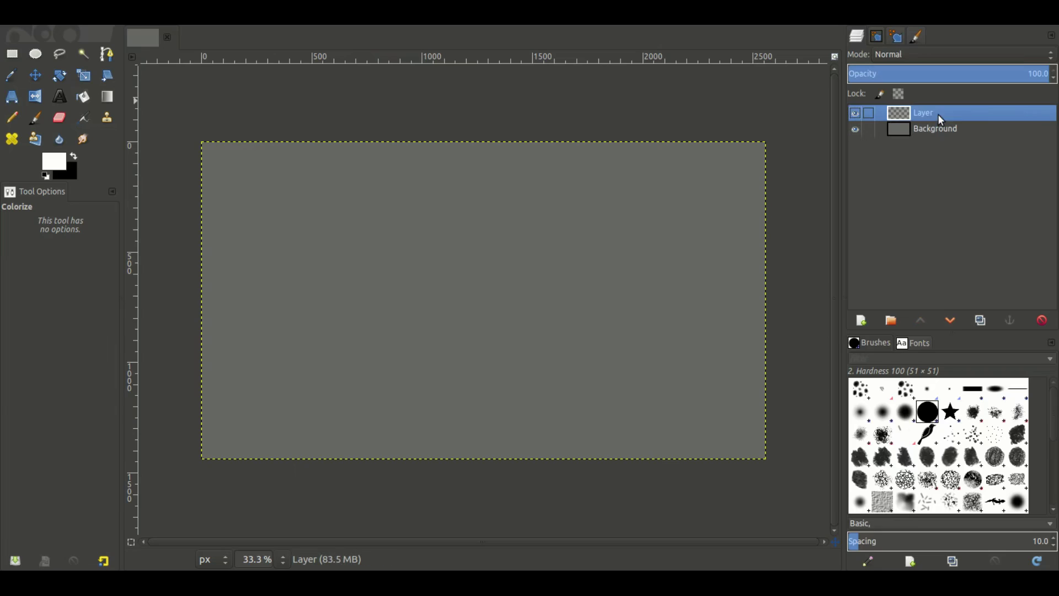
pyautogui.click(41, 119)
pyautogui.click(74, 157)
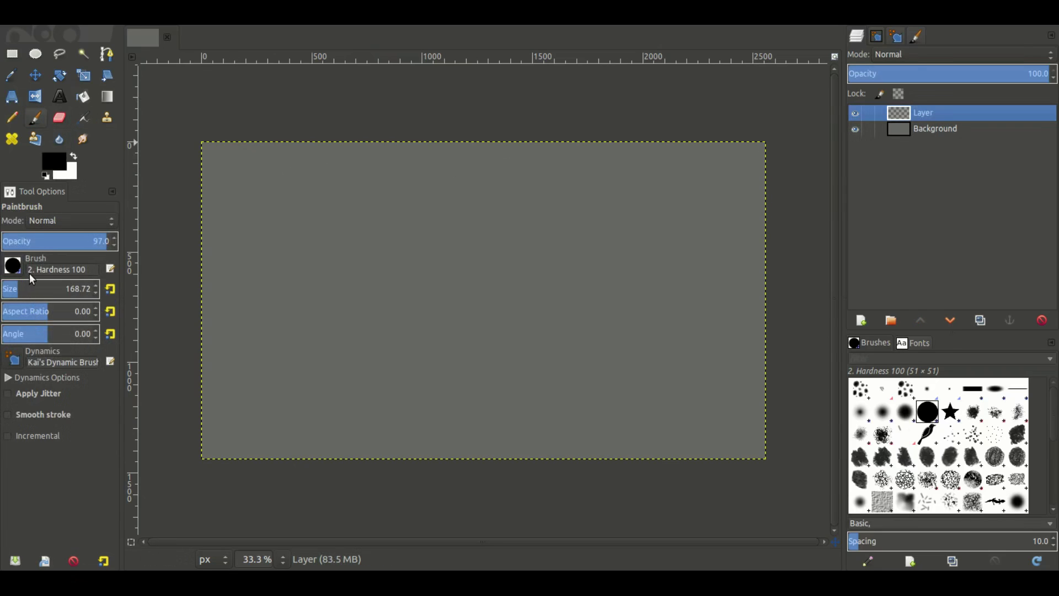
pyautogui.moveTo(463, 227)
pyautogui.mouseDown()
pyautogui.moveTo(476, 300)
pyautogui.moveTo(554, 246)
pyautogui.moveTo(539, 303)
pyautogui.moveTo(638, 262)
pyautogui.mouseUp()
pyautogui.hotkey('ctrl', 'z')
# Turn off the pressure mapping for Opacity in Kai's Dynamic Brush, then return to the layer list
pyautogui.click(897, 36)
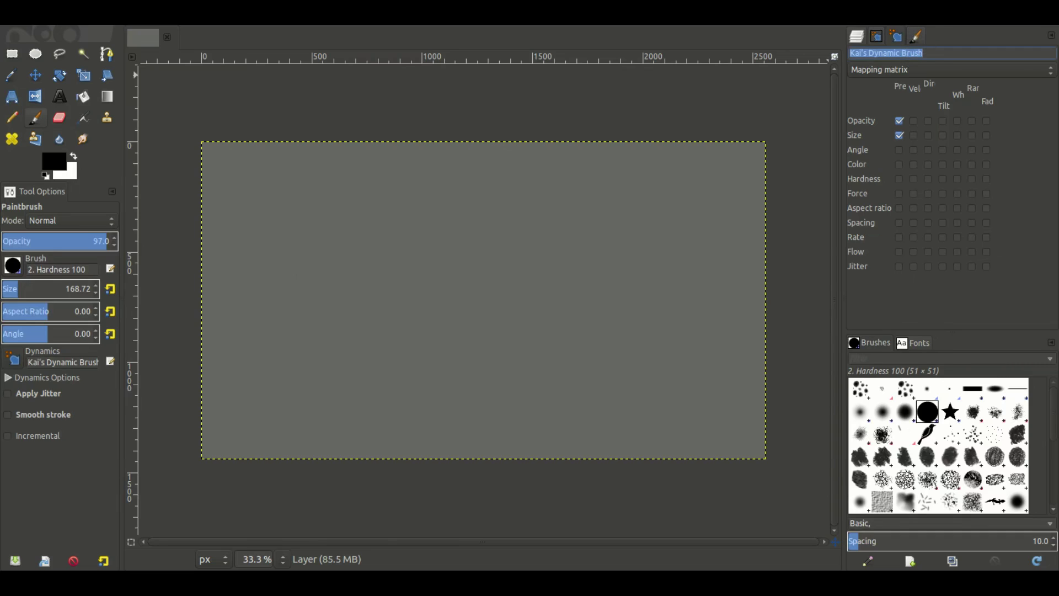
pyautogui.click(900, 120)
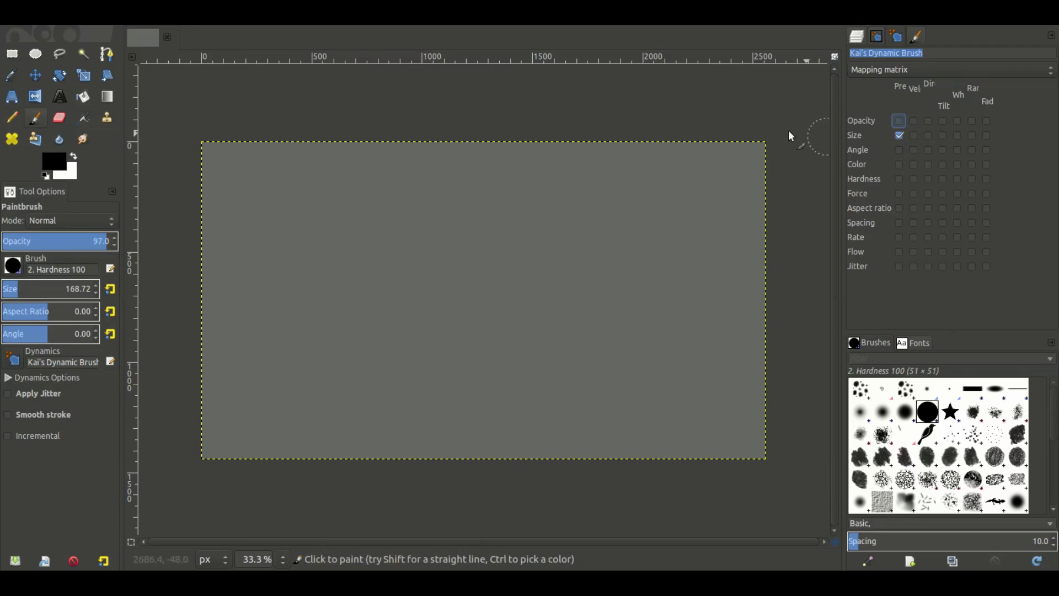
pyautogui.click(858, 37)
# Try black zigzag strokes in the middle of the canvas to test the brush dynamics and undo them
pyautogui.moveTo(473, 221)
pyautogui.mouseDown()
pyautogui.moveTo(463, 290)
pyautogui.moveTo(514, 338)
pyautogui.mouseUp()
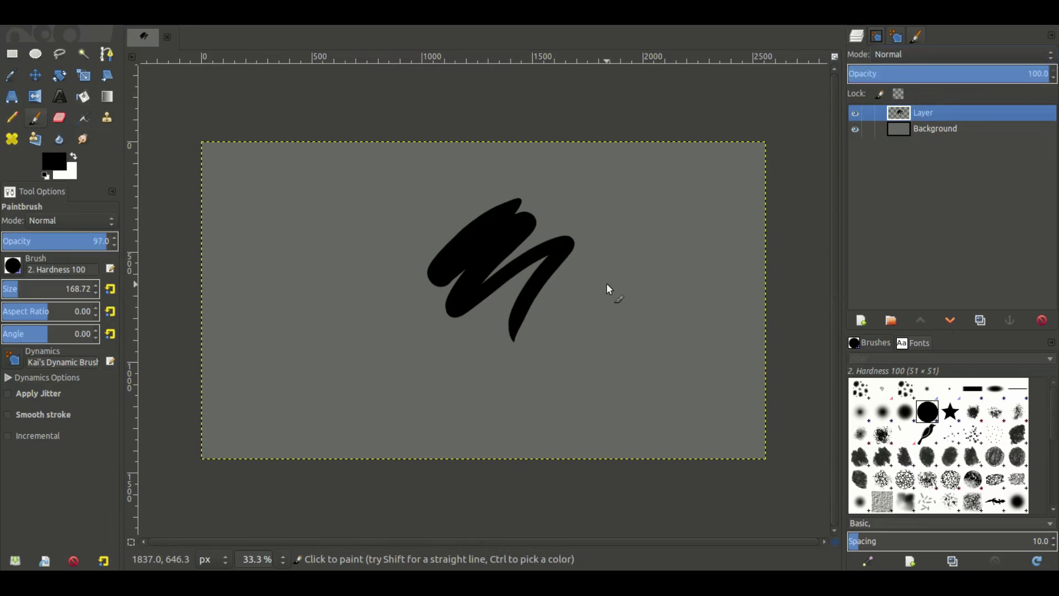
pyautogui.hotkey('ctrl', 'z')
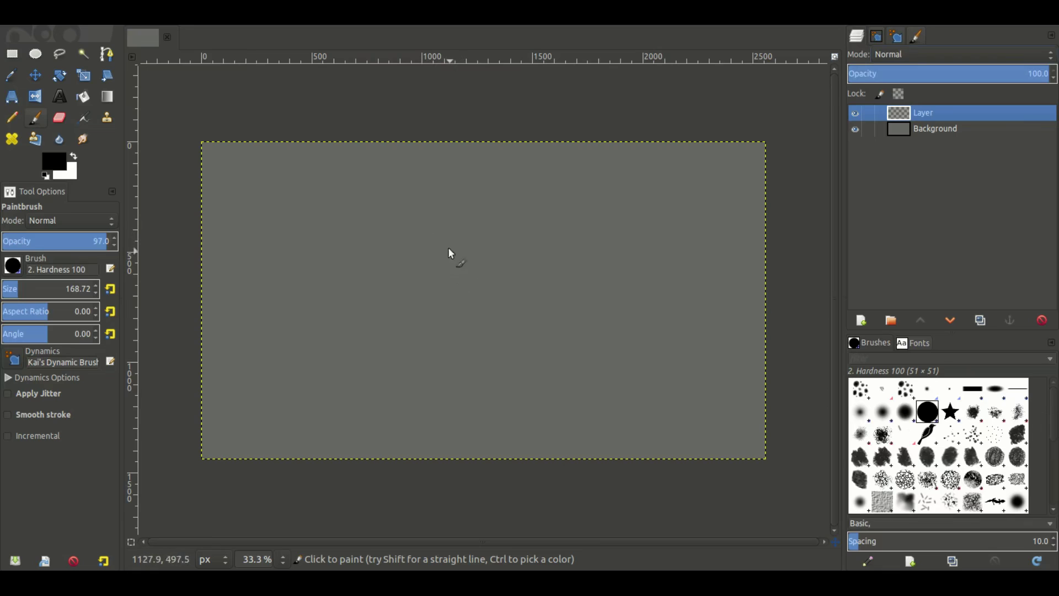
pyautogui.moveTo(472, 240)
pyautogui.mouseDown()
pyautogui.moveTo(528, 251)
pyautogui.moveTo(498, 332)
pyautogui.moveTo(444, 334)
pyautogui.moveTo(435, 272)
pyautogui.moveTo(483, 231)
pyautogui.moveTo(512, 240)
pyautogui.moveTo(518, 273)
pyautogui.mouseUp()
pyautogui.moveTo(461, 232)
pyautogui.mouseDown()
pyautogui.moveTo(498, 221)
pyautogui.moveTo(512, 306)
pyautogui.moveTo(501, 228)
pyautogui.moveTo(467, 291)
pyautogui.moveTo(500, 321)
pyautogui.moveTo(481, 218)
pyautogui.mouseUp()
pyautogui.hotkey('ctrl', 'z')
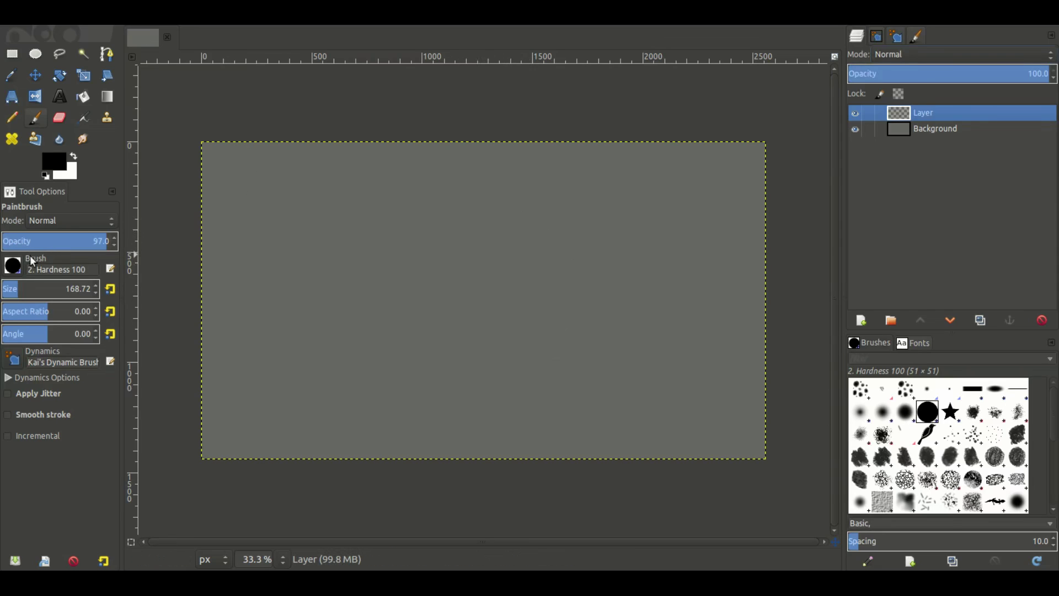
# Enlarge the brush to size 1080.21 and paint one large black circle near the canvas center
pyautogui.moveTo(29, 286); pyautogui.dragTo(40, 286)
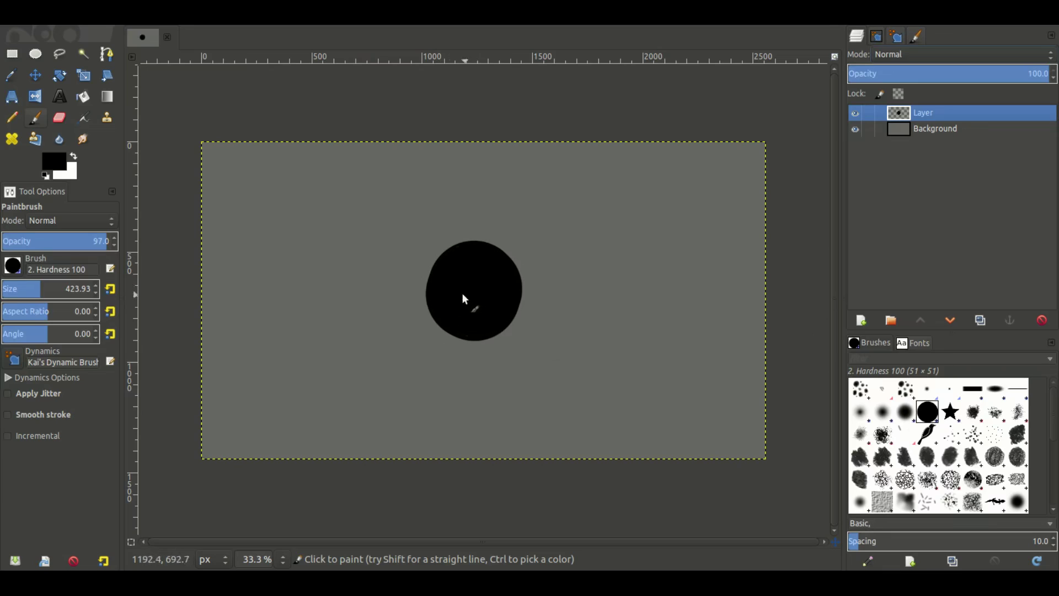
pyautogui.hotkey('ctrl', 'z')
pyautogui.moveTo(52, 281); pyautogui.dragTo(91, 287)
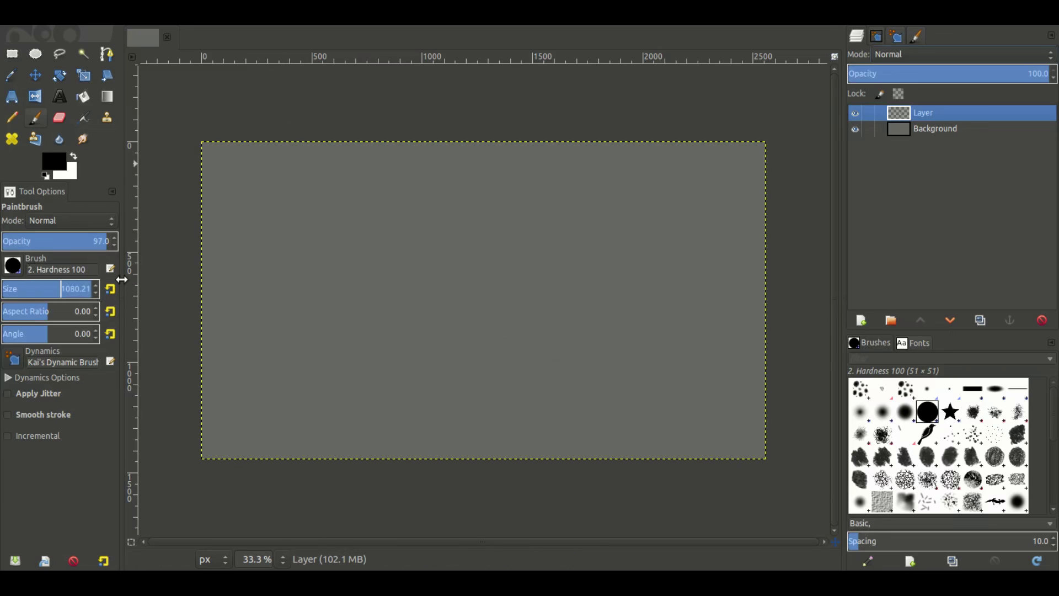
pyautogui.click(470, 289)
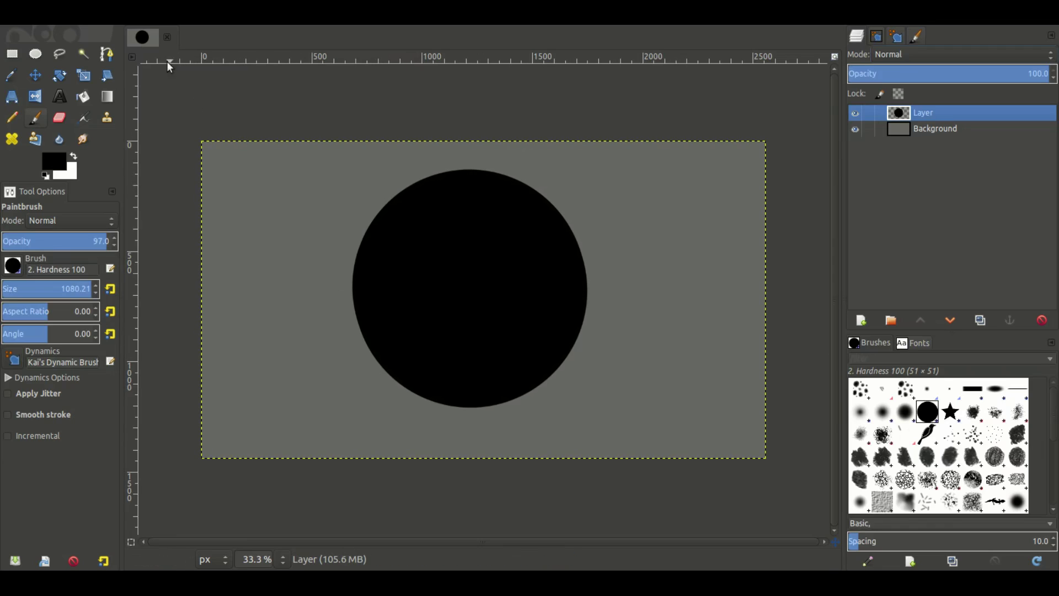
# Nudge the circle layer slightly down and fit the layer boundary to the image size
pyautogui.click(35, 75)
pyautogui.moveTo(491, 272); pyautogui.dragTo(484, 272)
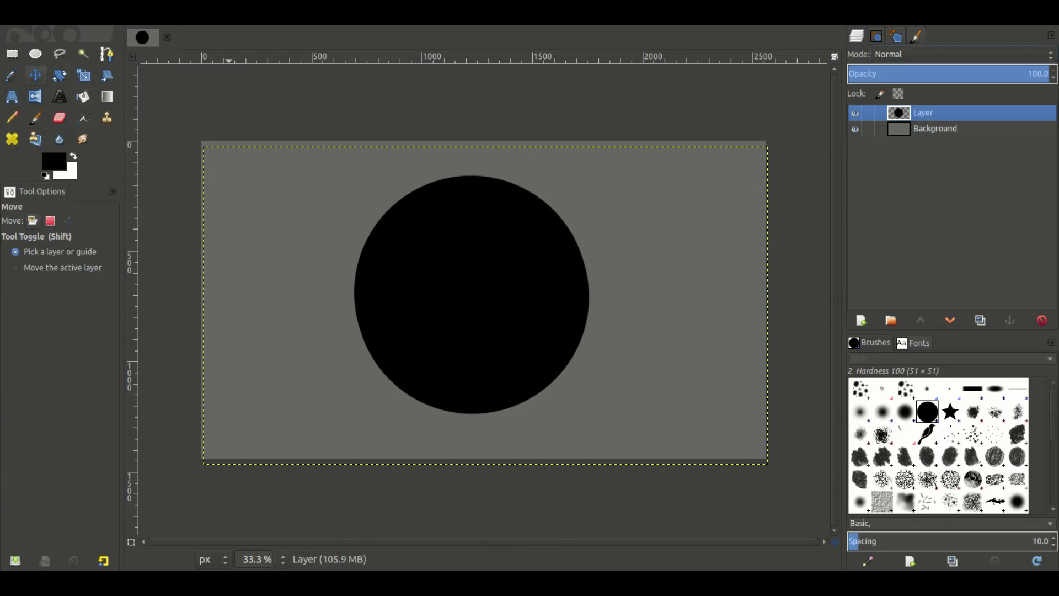
pyautogui.hotkey('ctrl', 'l')
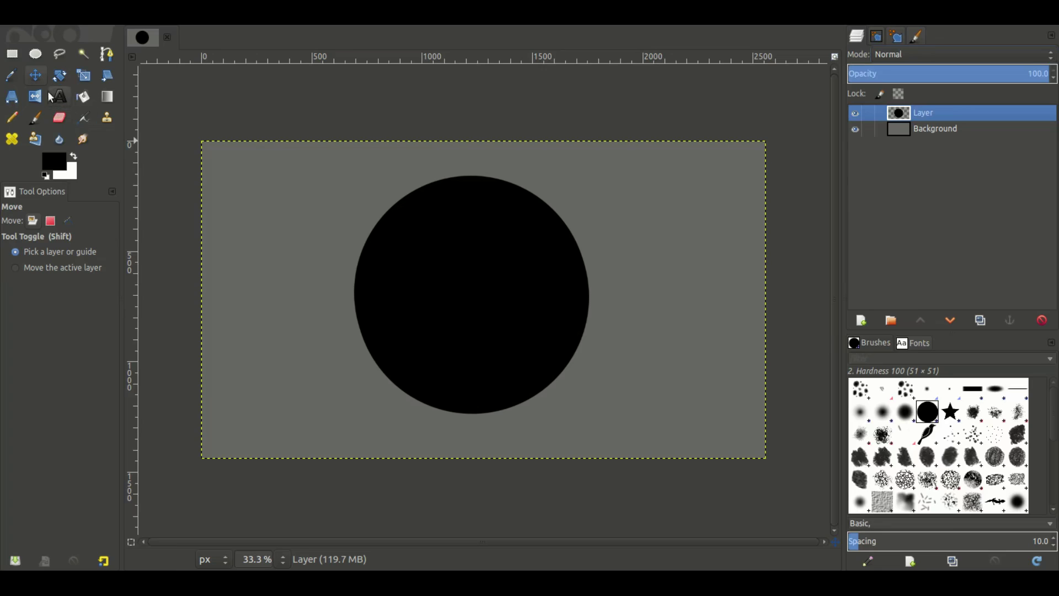
# Set the Paintbrush to the test hair brush at size 30
pyautogui.click(35, 118)
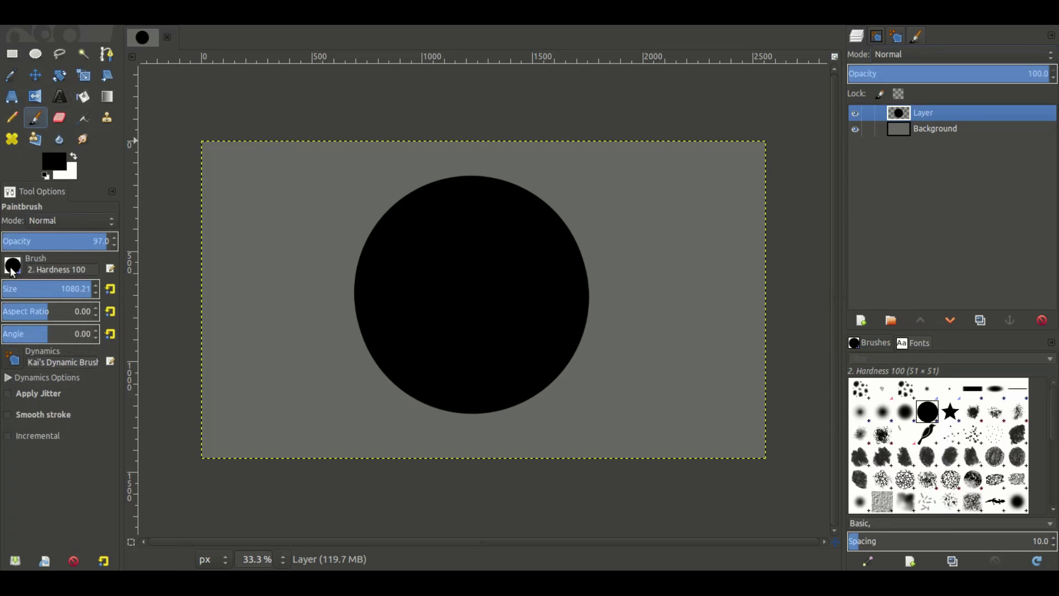
pyautogui.click(41, 288)
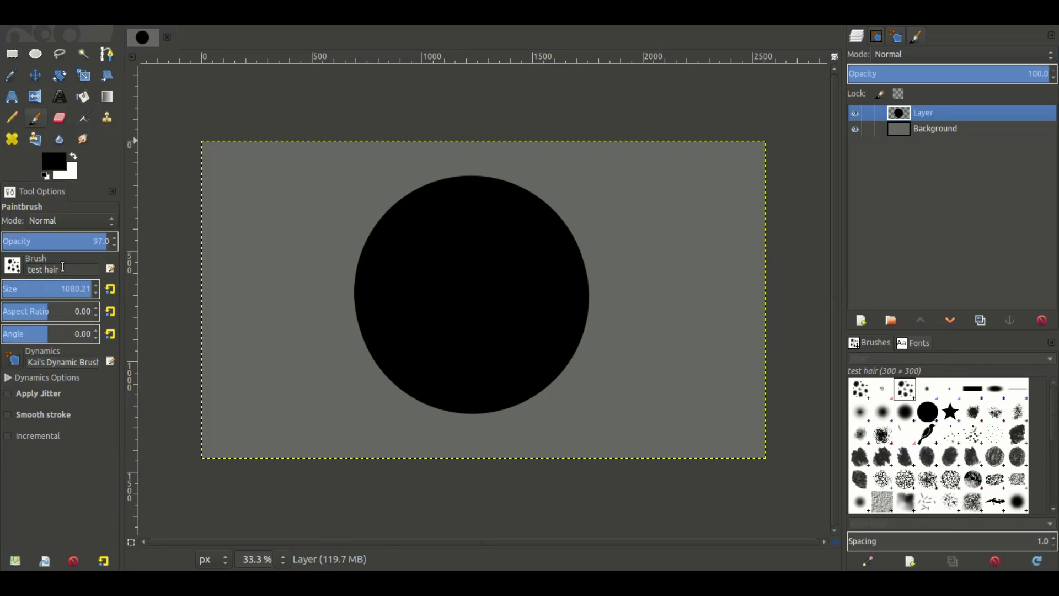
pyautogui.write('30')
pyautogui.press('Return')
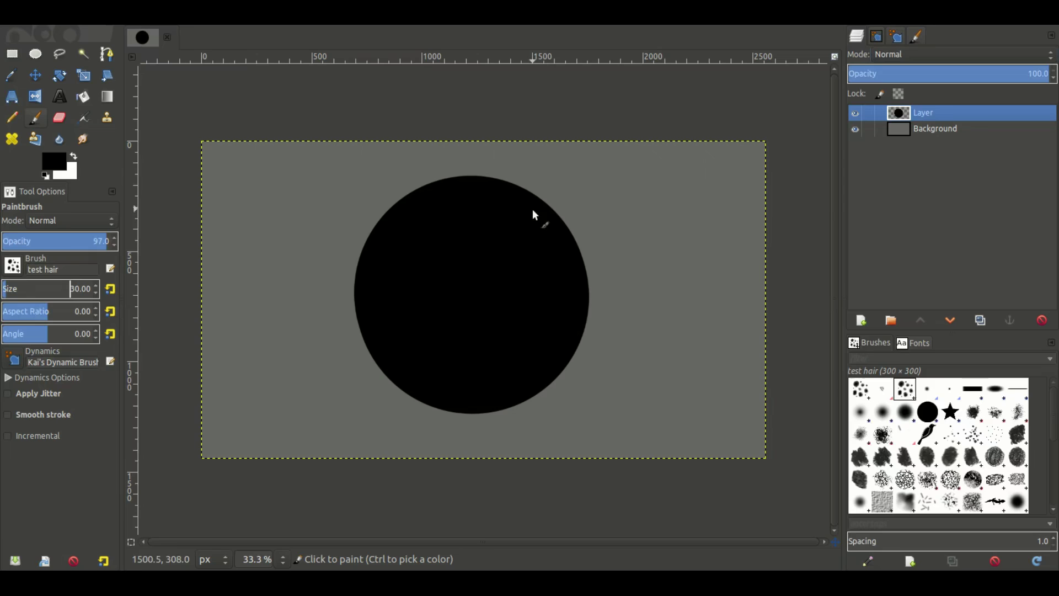
# Try size-30 hair strokes along the right side of the black circle and undo them
pyautogui.moveTo(550, 199)
pyautogui.mouseDown()
pyautogui.moveTo(536, 213)
pyautogui.moveTo(579, 259)
pyautogui.mouseUp()
pyautogui.hotkey('ctrl', 'z')
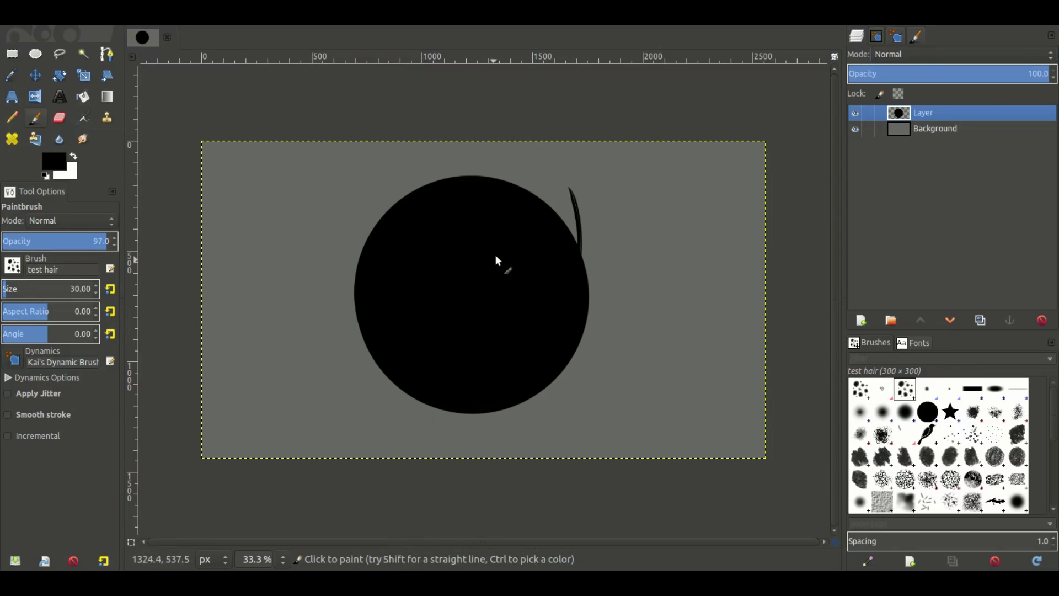
pyautogui.hotkey('ctrl', 'z')
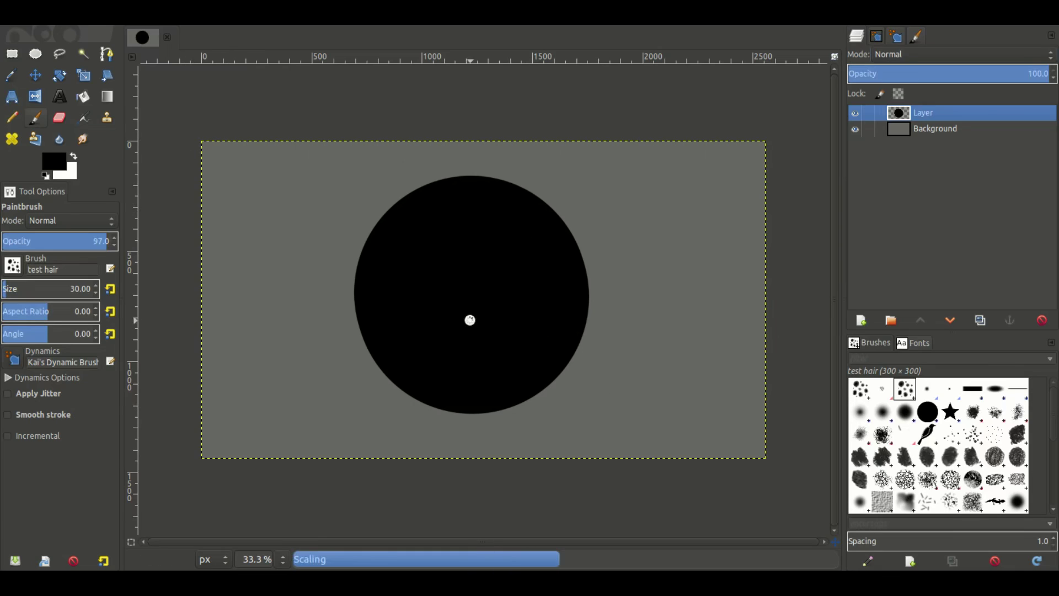
pyautogui.moveTo(532, 213)
pyautogui.mouseDown()
pyautogui.moveTo(461, 401)
pyautogui.moveTo(497, 382)
pyautogui.mouseUp()
pyautogui.moveTo(554, 232); pyautogui.dragTo(488, 360)
pyautogui.hotkey('ctrl', 'z')
pyautogui.hotkey('ctrl', 'z')
pyautogui.hotkey('ctrl', 'z')
# Set the brush size to 50, try curved hair strokes to the right of the circle, and undo them
pyautogui.tripleClick(82, 289)
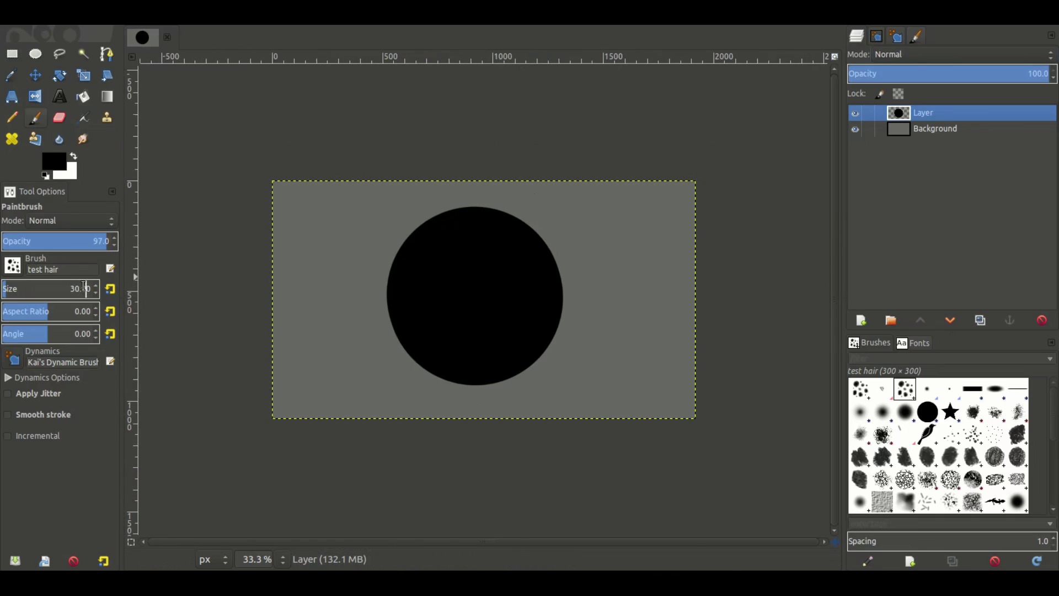
pyautogui.write('50')
pyautogui.press('Return')
pyautogui.moveTo(618, 215); pyautogui.dragTo(552, 375)
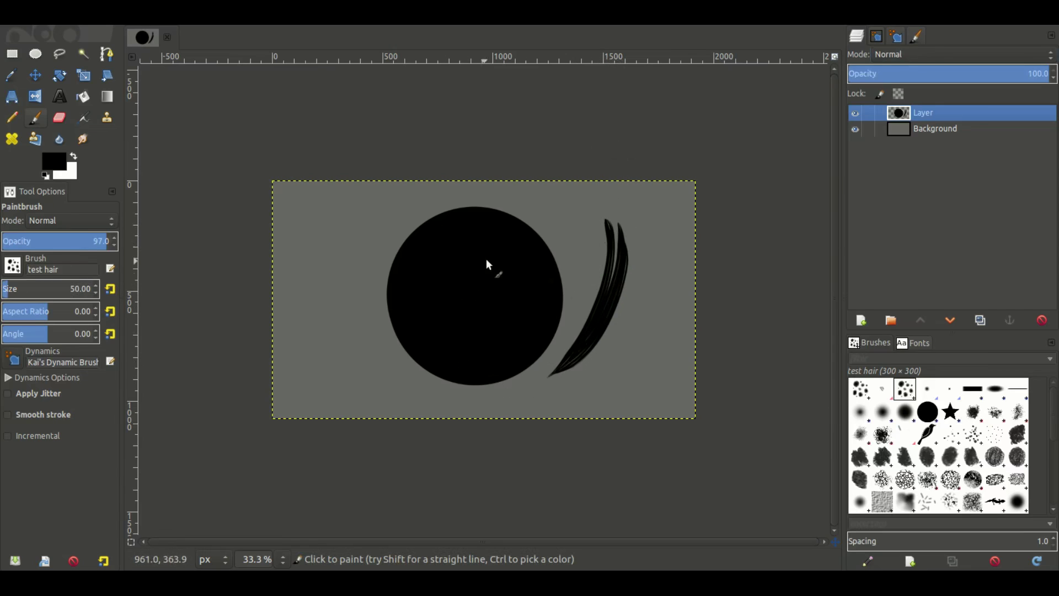
pyautogui.hotkey('ctrl', 'z')
pyautogui.hotkey('ctrl', 'z')
# Reselect the test hair brush and set its size to 70
pyautogui.scroll(1, 567, 280)
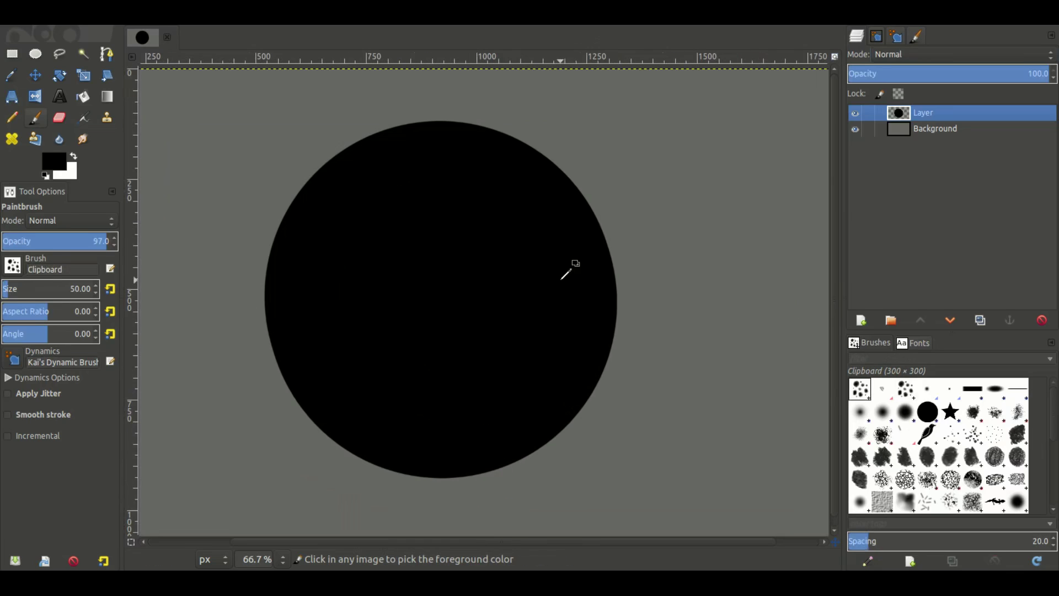
pyautogui.click(77, 289)
pyautogui.moveTo(77, 289); pyautogui.dragTo(78, 289)
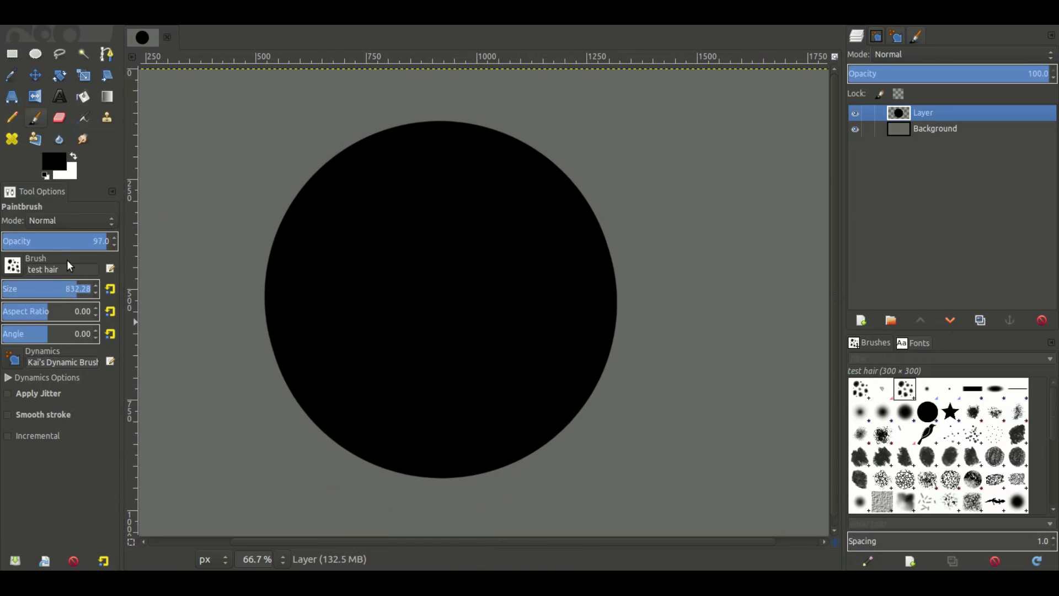
pyautogui.write('70')
pyautogui.press('Return')
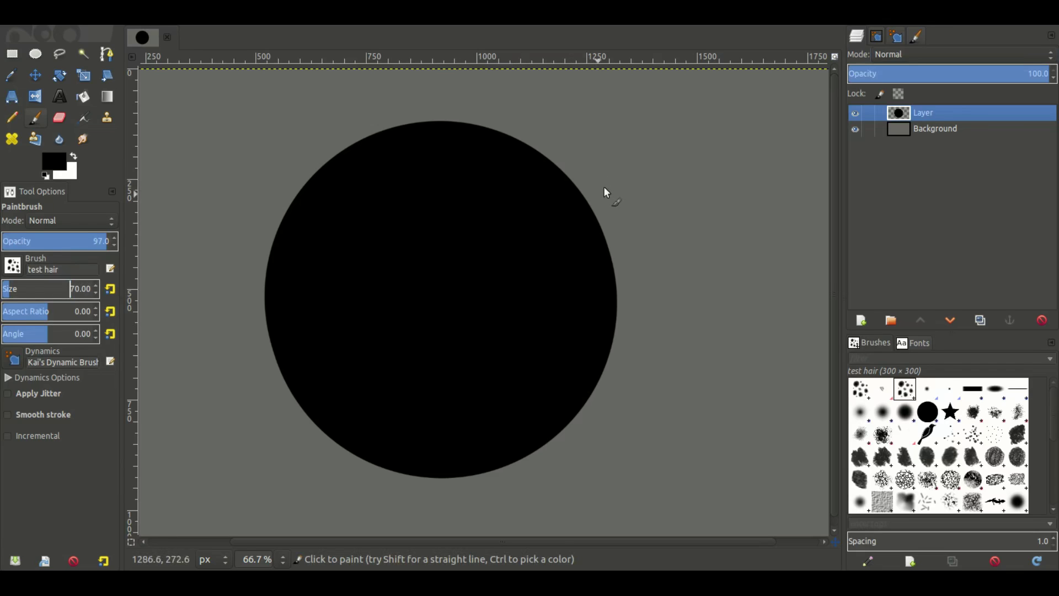
# Try several size-70 hair strokes curving into the right edge of the circle and undo them all
pyautogui.moveTo(605, 166)
pyautogui.mouseDown()
pyautogui.moveTo(565, 241)
pyautogui.moveTo(576, 260)
pyautogui.mouseUp()
pyautogui.moveTo(654, 223); pyautogui.dragTo(596, 353)
pyautogui.moveTo(673, 222)
pyautogui.mouseDown()
pyautogui.moveTo(676, 241)
pyautogui.moveTo(554, 424)
pyautogui.mouseUp()
pyautogui.moveTo(693, 258); pyautogui.dragTo(519, 449)
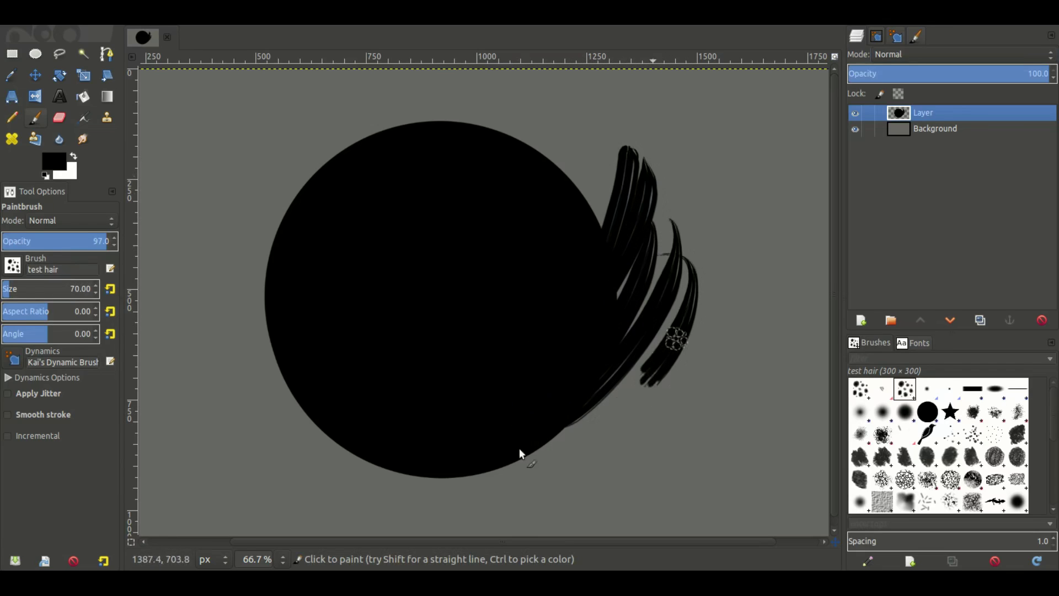
pyautogui.hotkey('ctrl', 'z')
pyautogui.hotkey('ctrl', 'z')
pyautogui.hotkey('ctrl', 'z')
pyautogui.hotkey('ctrl', 'z')
pyautogui.hotkey('ctrl', 'z')
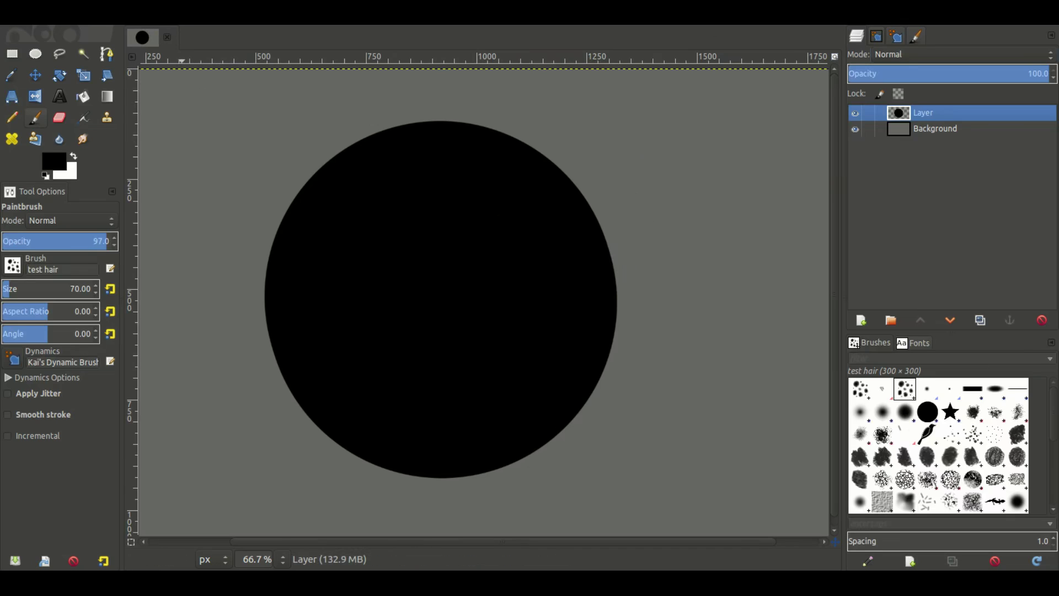
# Apply Colorize to the black circle layer and toggle the layer's visibility off and on to check it
pyautogui.click(258, 69)
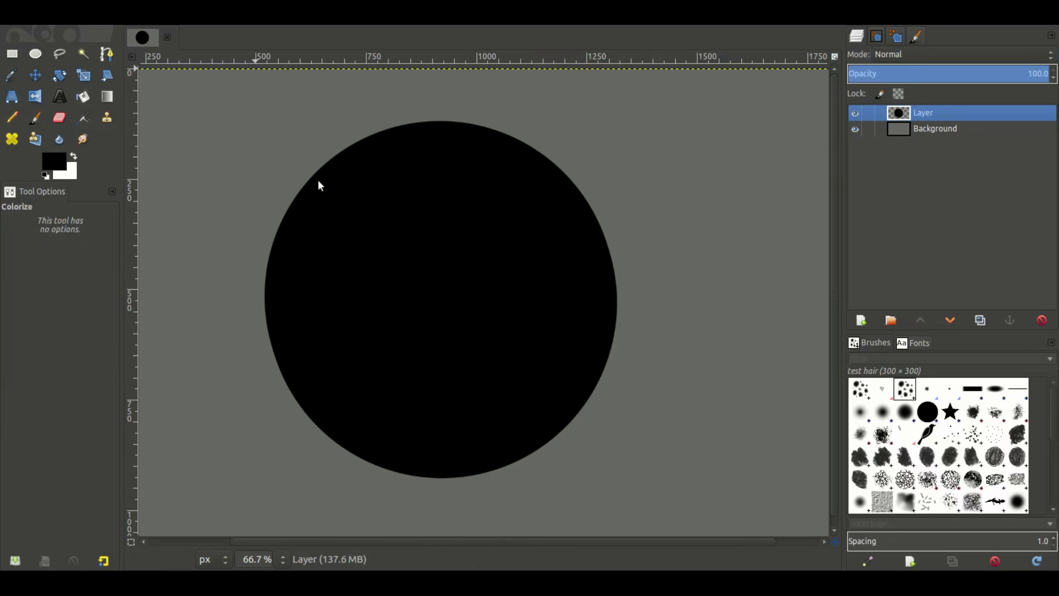
pyautogui.moveTo(430, 205); pyautogui.dragTo(466, 220)
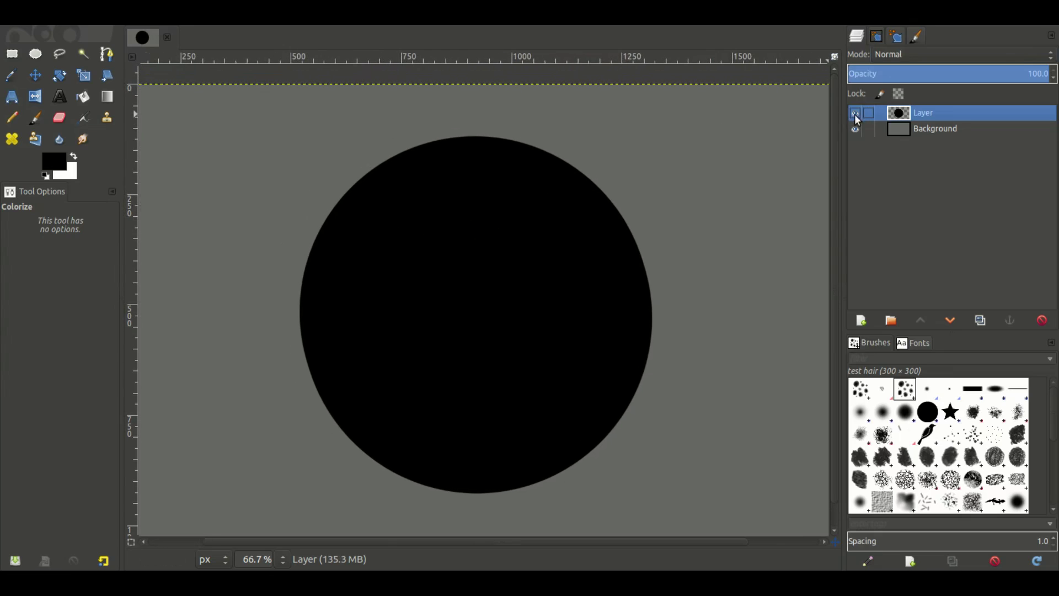
pyautogui.click(855, 114)
pyautogui.click(855, 114)
# Try duplicating the black circle layer and undo each duplication
pyautogui.hotkey('shift', 'ctrl', 'd')
pyautogui.hotkey('ctrl', 'z')
pyautogui.hotkey('shift', 'ctrl', 'd')
pyautogui.hotkey('ctrl', 'z')
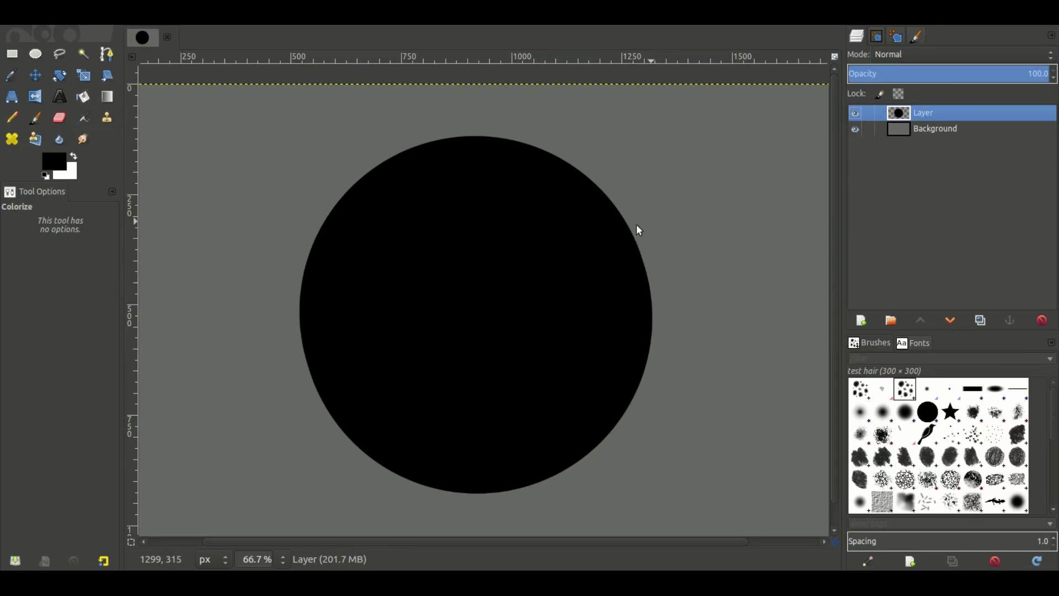
# Add a new transparent layer above the black circle layer
pyautogui.moveTo(297, 141); pyautogui.dragTo(279, 193)
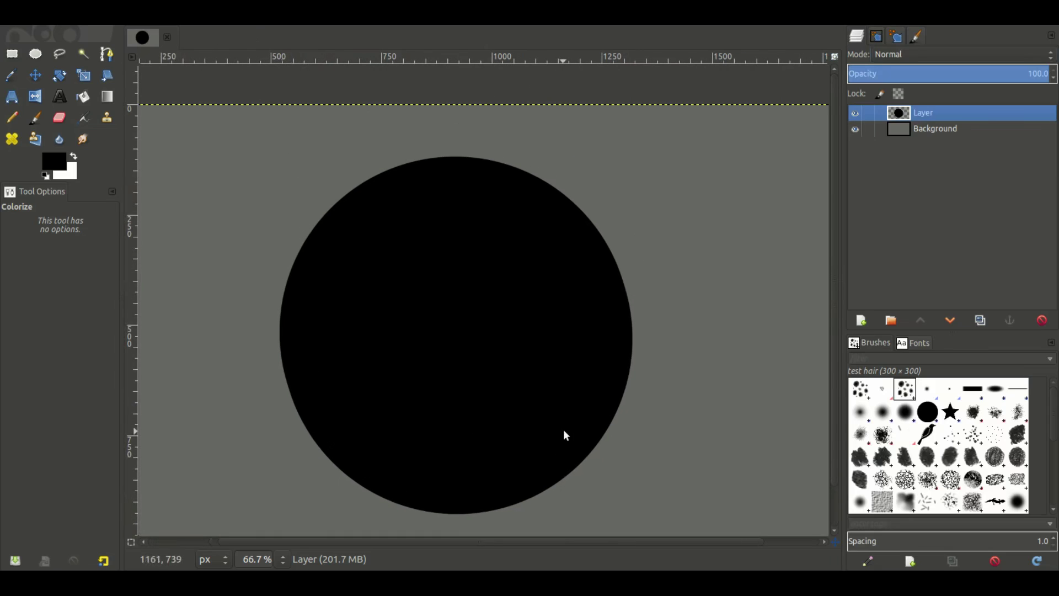
pyautogui.hotkey('shift', 'ctrl', 'n')
pyautogui.scroll(-1, 563, 289)
pyautogui.hscroll(-1, 563, 289)
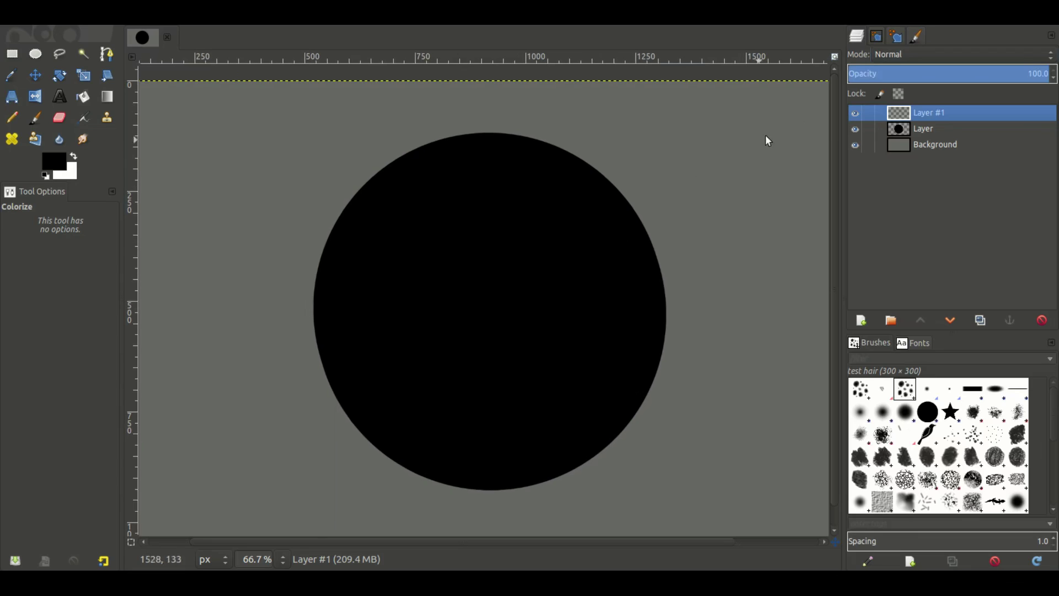
# Rename the new transparent layer as "hair" and activate the Paintbrush with the test hair brush
pyautogui.doubleClick(933, 112)
pyautogui.write('hair')
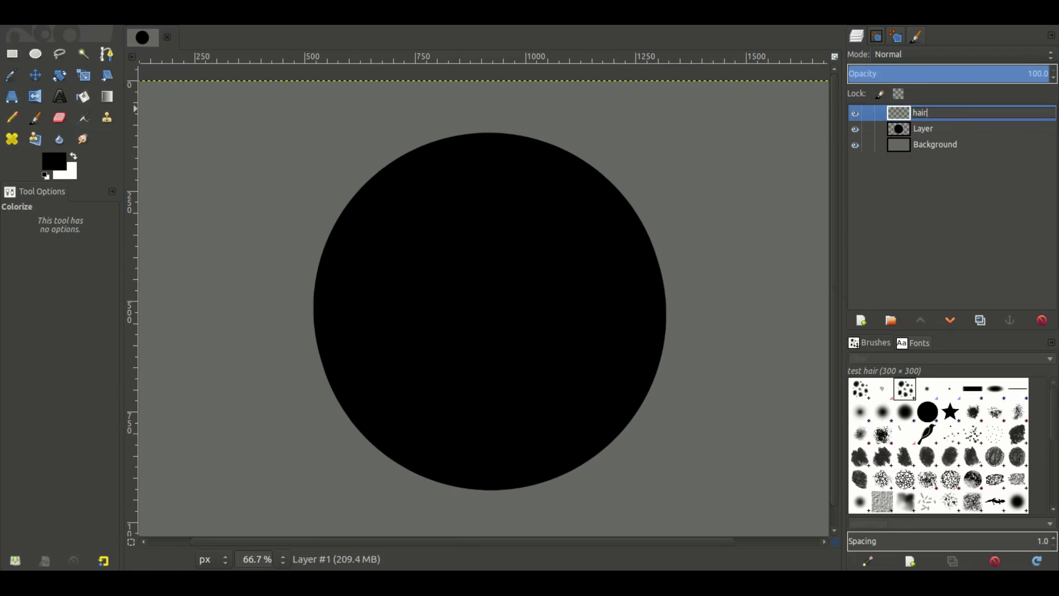
pyautogui.press('Return')
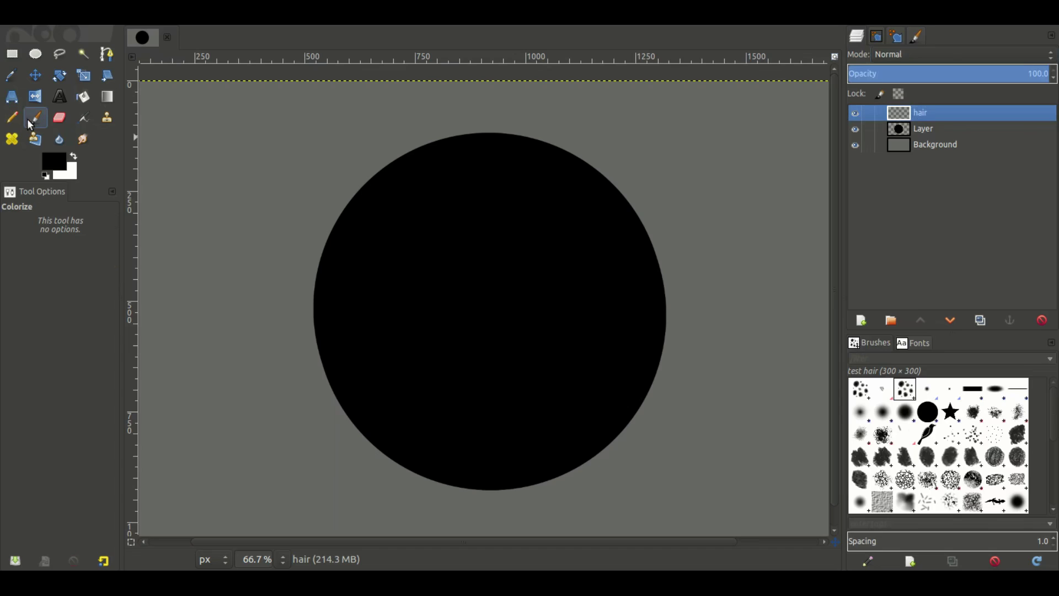
pyautogui.click(30, 118)
# Test and undo a hair stroke over the circle's upper edge, and lower the black circle layer's opacity to 50.7
pyautogui.moveTo(358, 138); pyautogui.dragTo(471, 130)
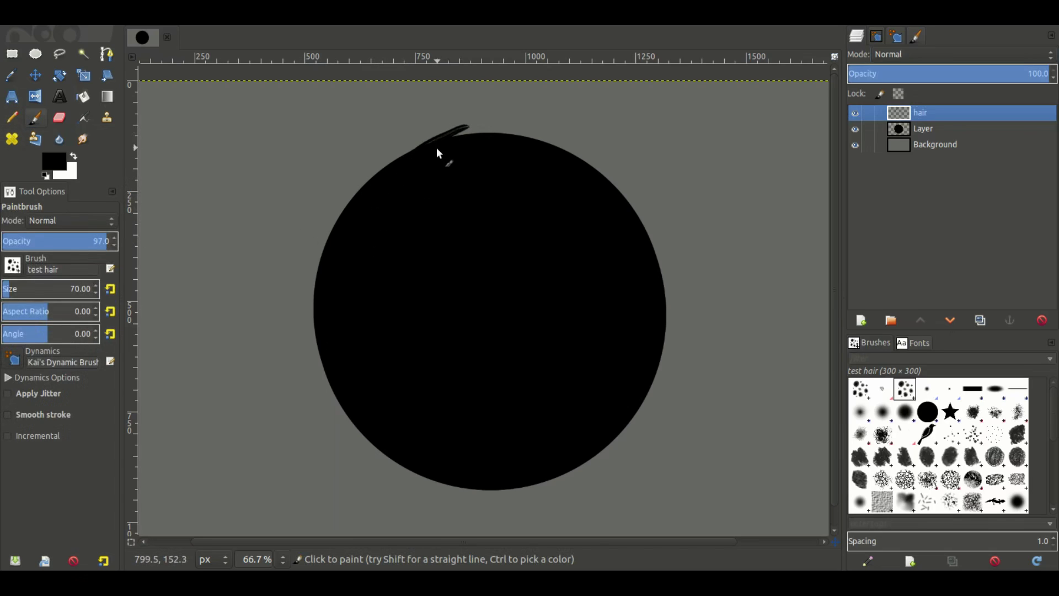
pyautogui.hotkey('ctrl', 'z')
pyautogui.click(905, 128)
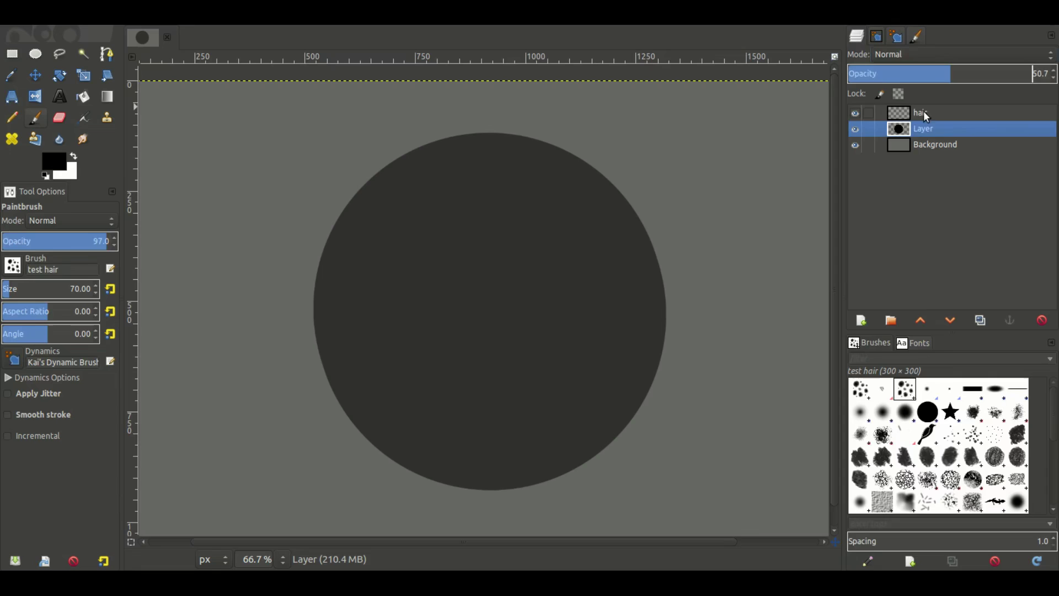
pyautogui.click(922, 112)
# Try several curved hair strokes inside the circle's upper-left area on the hair layer and undo them all
pyautogui.moveTo(506, 145); pyautogui.dragTo(394, 184)
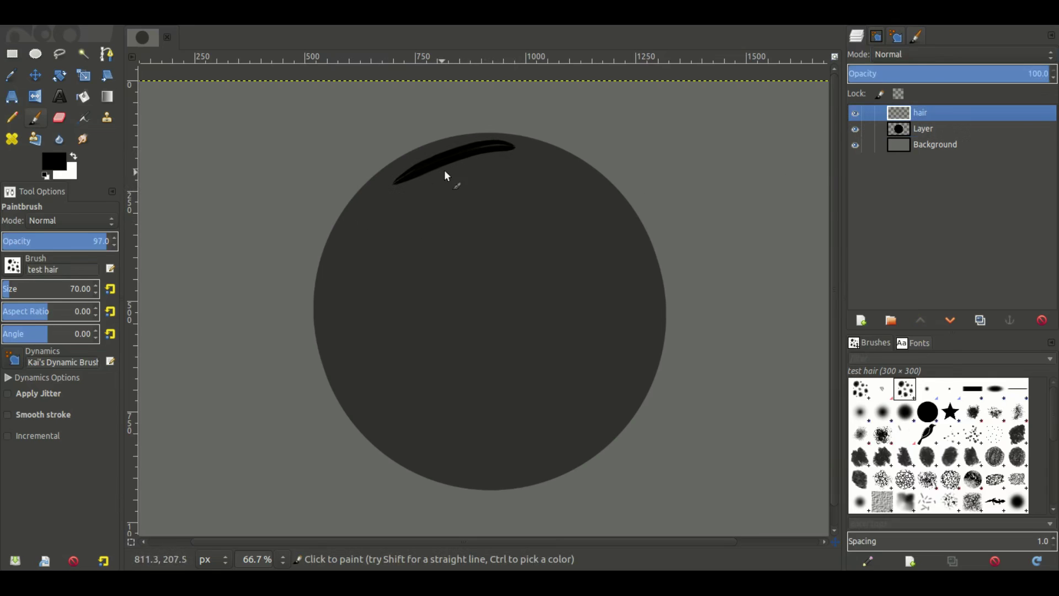
pyautogui.moveTo(511, 153)
pyautogui.mouseDown()
pyautogui.moveTo(421, 201)
pyautogui.moveTo(424, 213)
pyautogui.mouseUp()
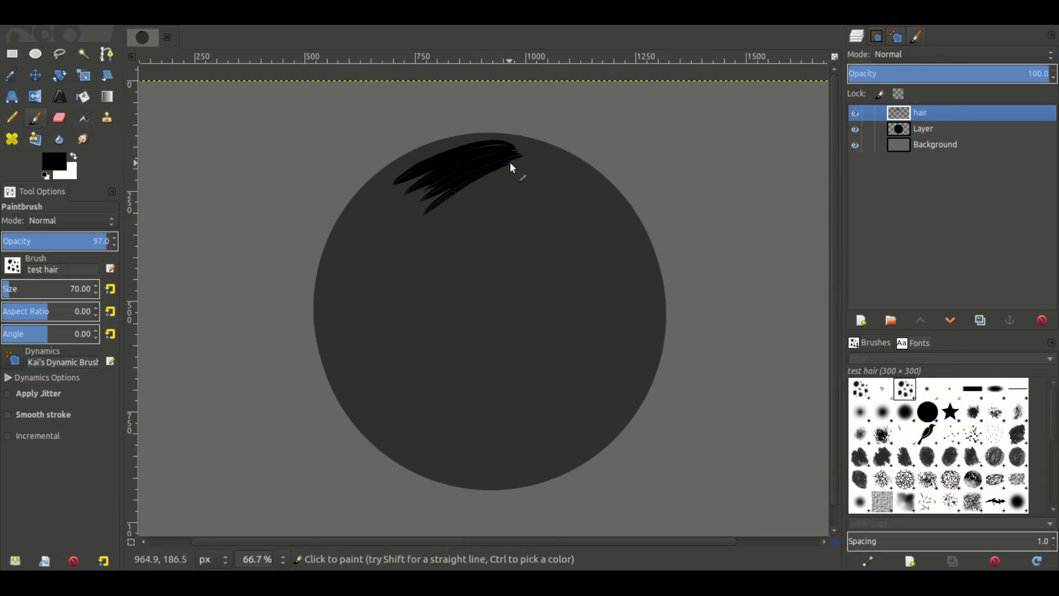
pyautogui.hotkey('ctrl', 'z')
pyautogui.hotkey('ctrl', 'z')
pyautogui.hotkey('ctrl', 'z')
pyautogui.hotkey('ctrl', 'z')
pyautogui.hotkey('ctrl', 'z')
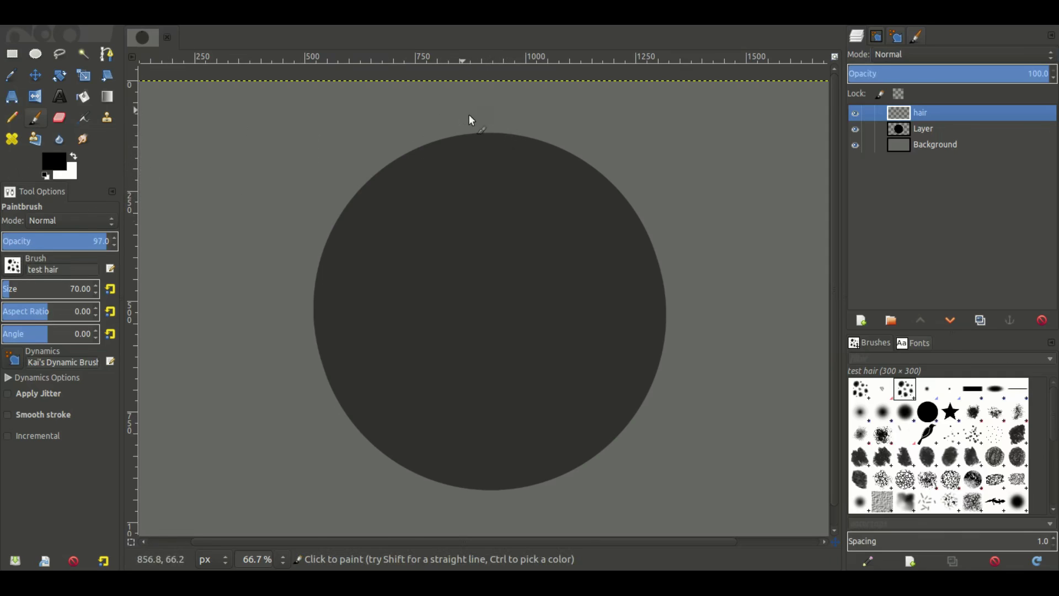
# Place a single black brush dab near the circle's upper-right edge on the hair layer and duplicate that layer
pyautogui.click(530, 157)
pyautogui.hotkey('ctrl', 'z')
pyautogui.click(532, 155)
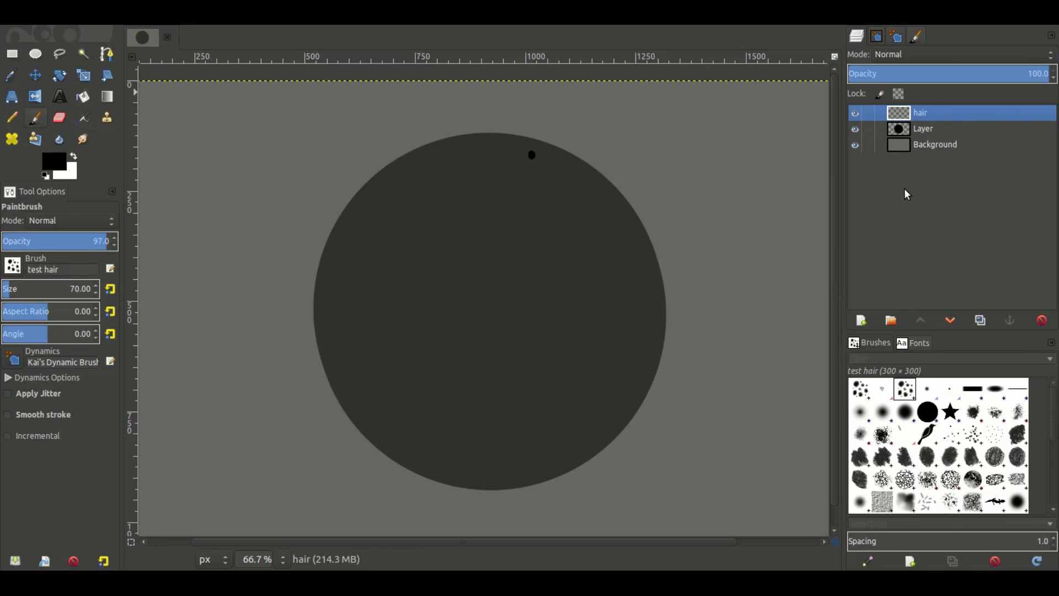
pyautogui.hotkey('shift', 'ctrl', 'd')
# Review the mapping matrix of Kai's Dynamic Brush and return to the layer list
pyautogui.click(916, 37)
pyautogui.click(883, 39)
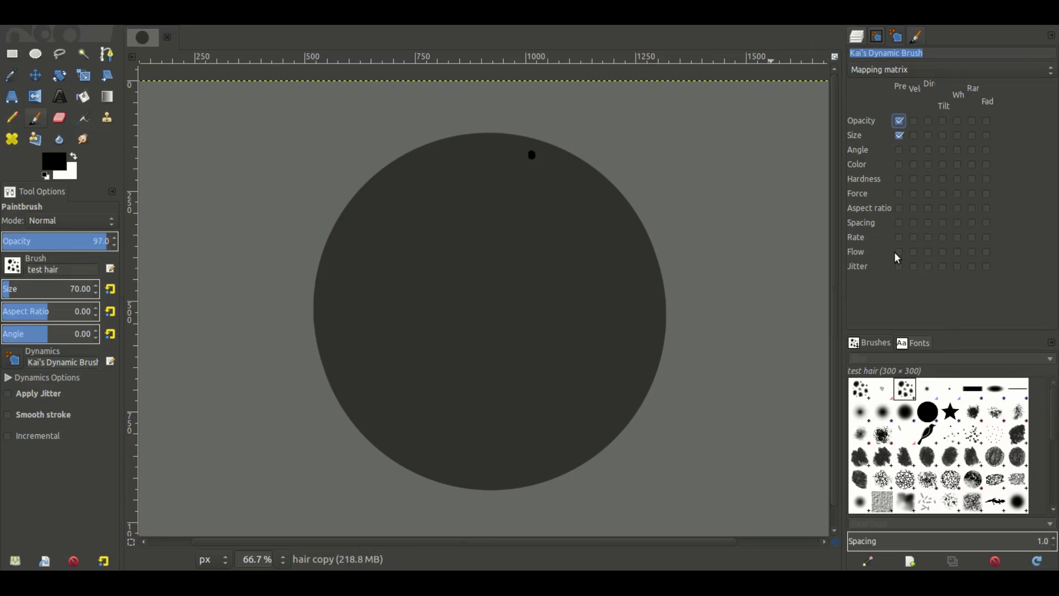
pyautogui.click(877, 37)
pyautogui.click(887, 43)
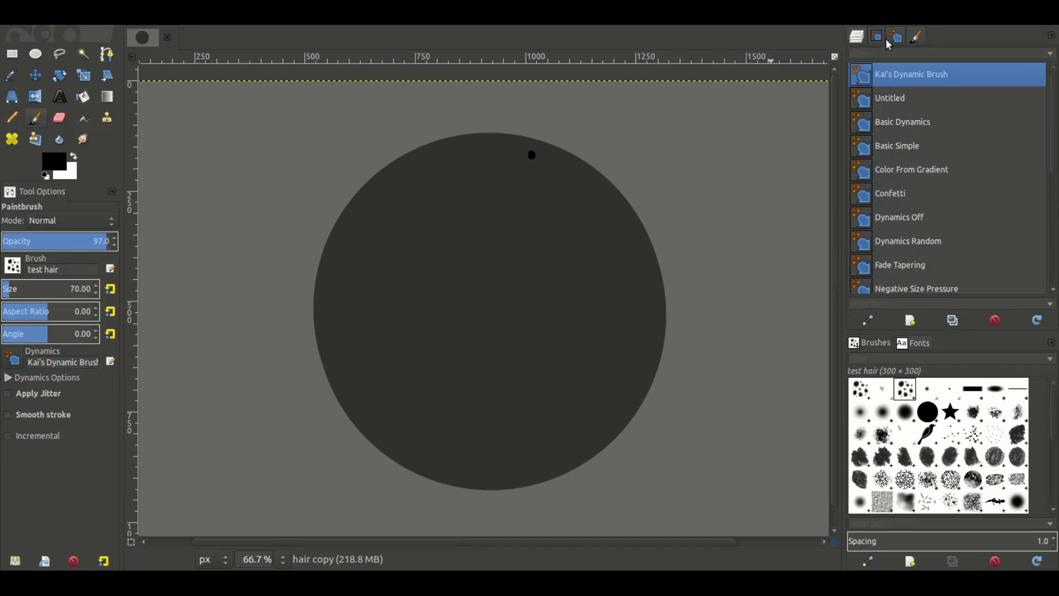
pyautogui.click(897, 40)
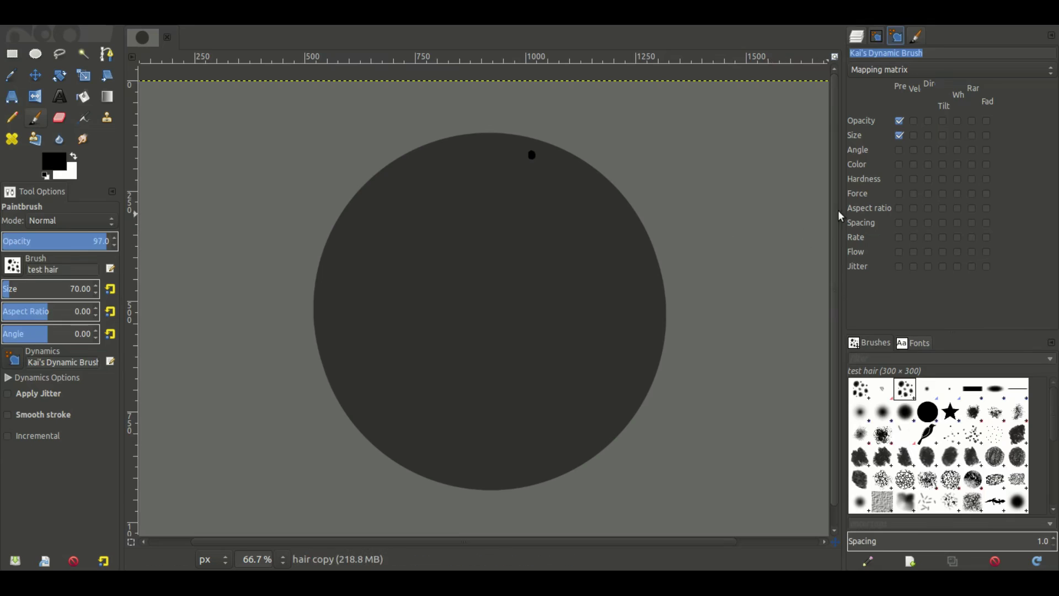
pyautogui.click(857, 36)
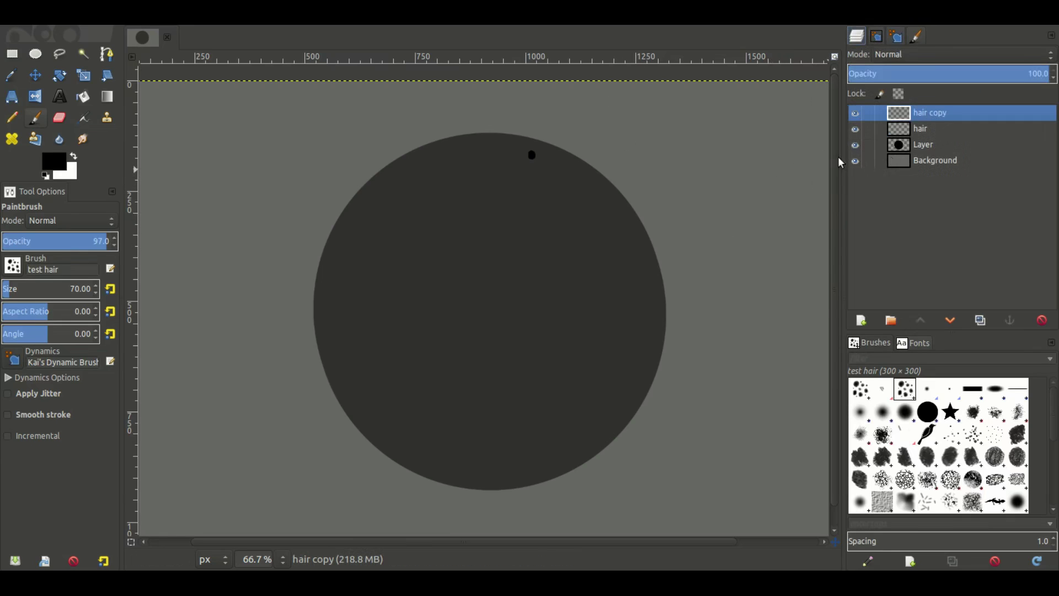
# Set the hair layer's opacity to 47.4 and the hair copy layer's opacity to 11.8
pyautogui.scroll(-1, 591, 194)
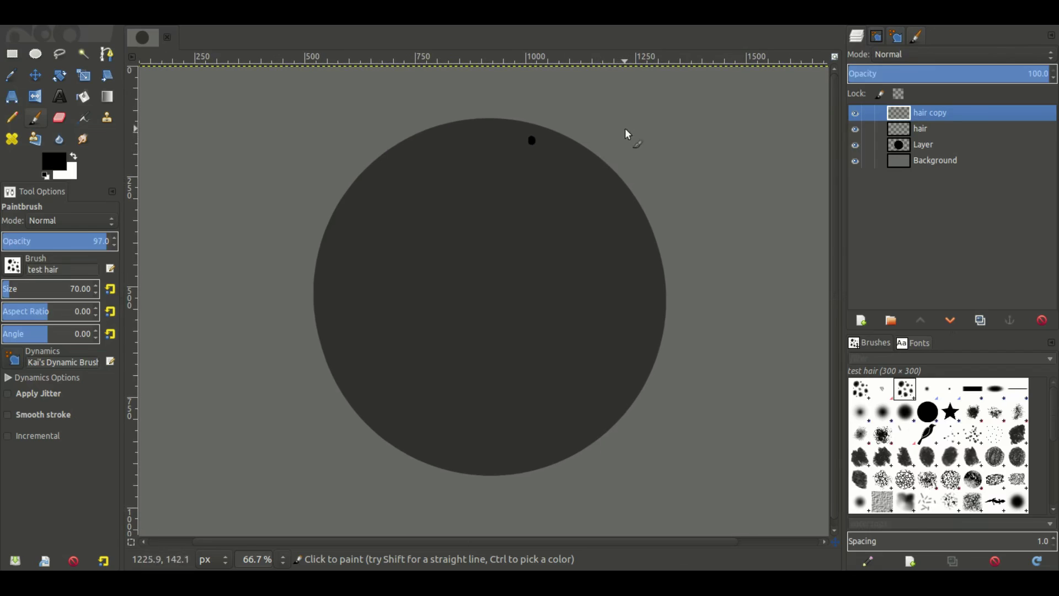
pyautogui.hscroll(-1, 633, 138)
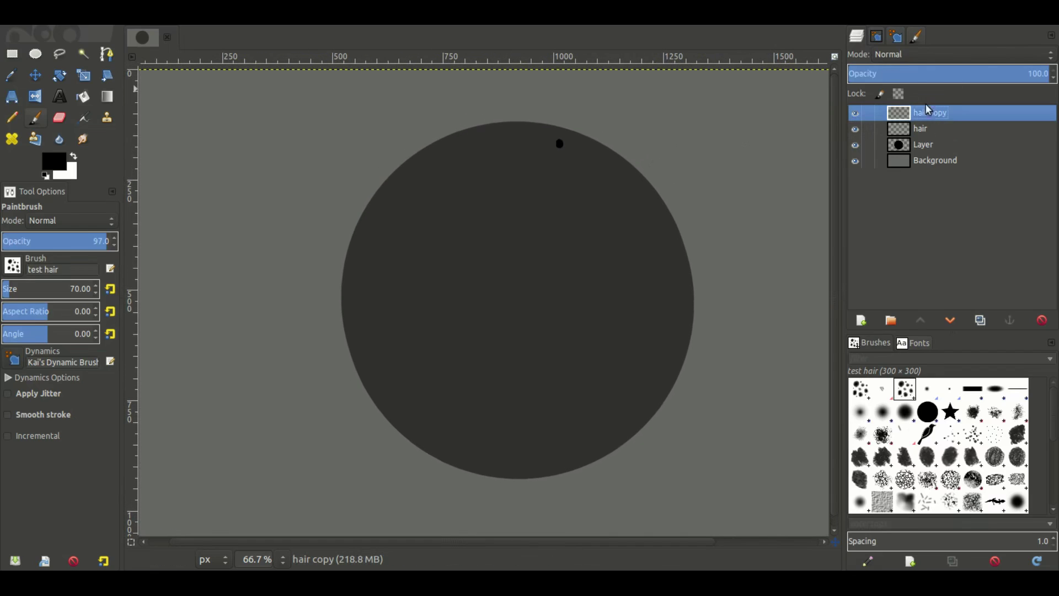
pyautogui.click(935, 128)
pyautogui.click(945, 73)
pyautogui.click(939, 113)
pyautogui.moveTo(941, 73); pyautogui.dragTo(873, 75)
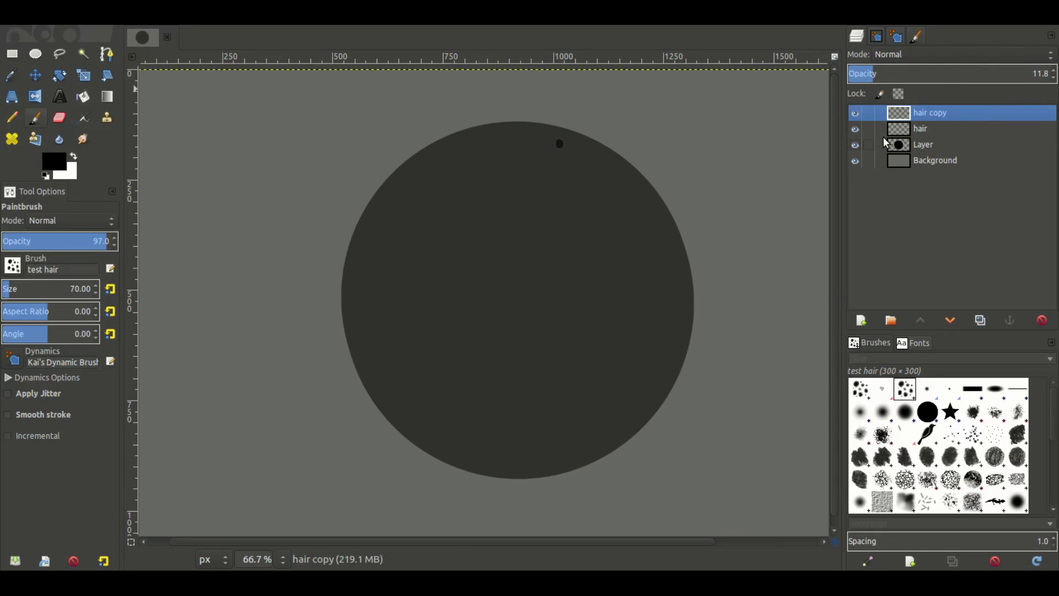
# Move the hair copy layer below the hair layer and raise the copy's opacity
pyautogui.click(905, 129)
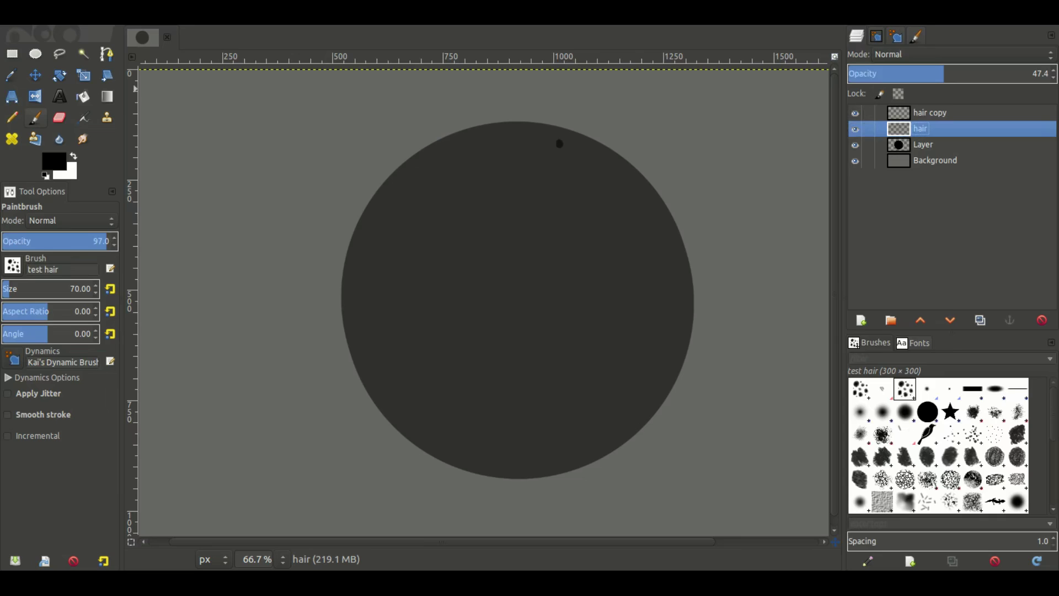
pyautogui.moveTo(925, 110); pyautogui.dragTo(922, 124)
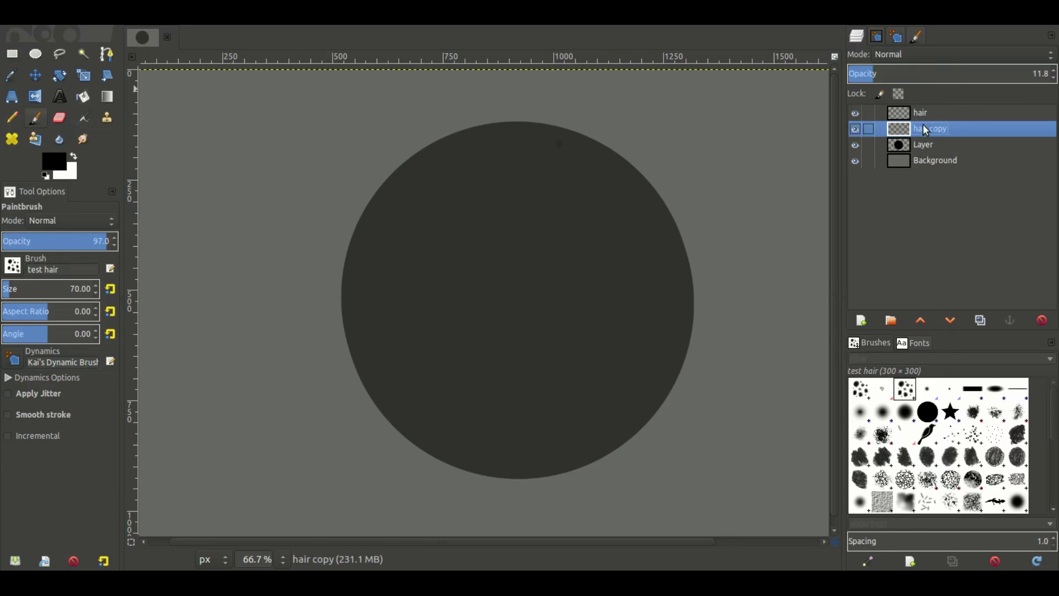
pyautogui.click(946, 73)
# Set the hair layer's opacity to 100, keeping it selected for painting
pyautogui.click(941, 113)
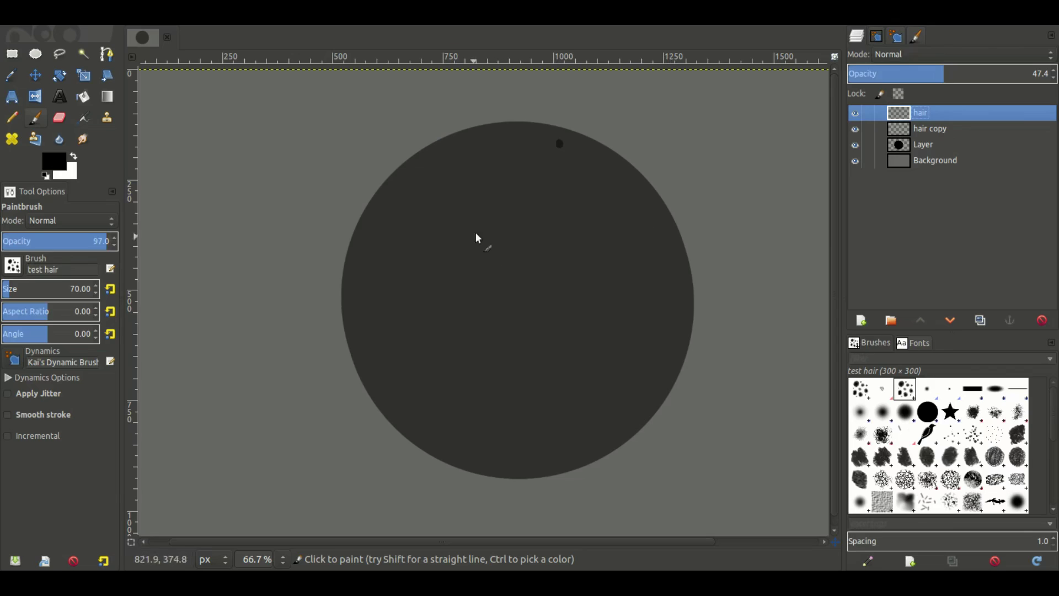
pyautogui.hscroll(-2, 475, 237)
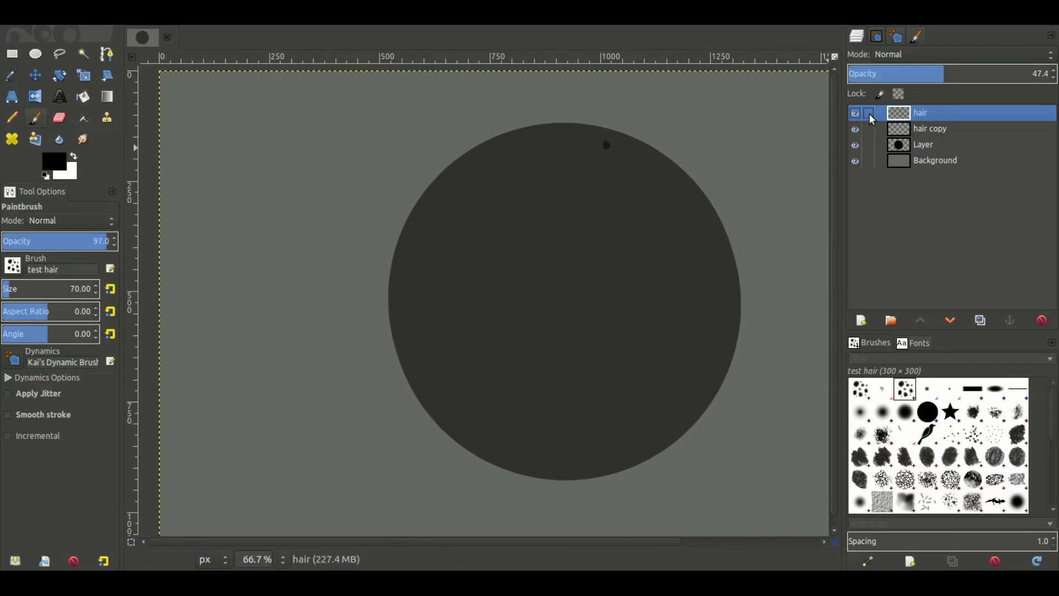
pyautogui.moveTo(942, 73); pyautogui.dragTo(1051, 74)
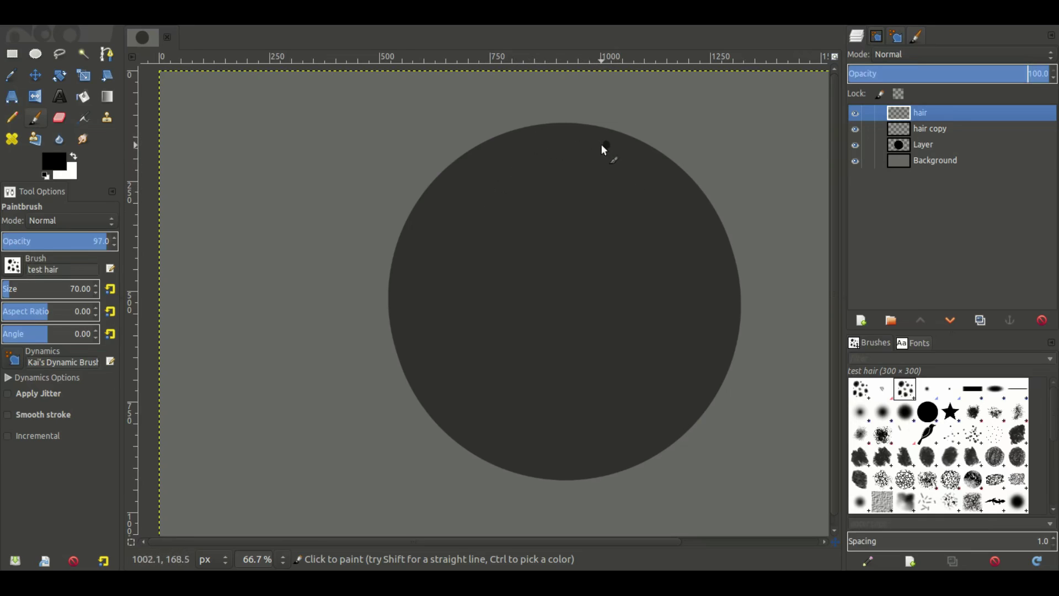
# Try hair strokes sweeping left from the dab near the circle's upper-right edge and undo each one
pyautogui.moveTo(607, 145); pyautogui.dragTo(458, 189)
pyautogui.hotkey('ctrl', 'z')
pyautogui.moveTo(599, 138); pyautogui.dragTo(532, 159)
pyautogui.hotkey('ctrl', 'z')
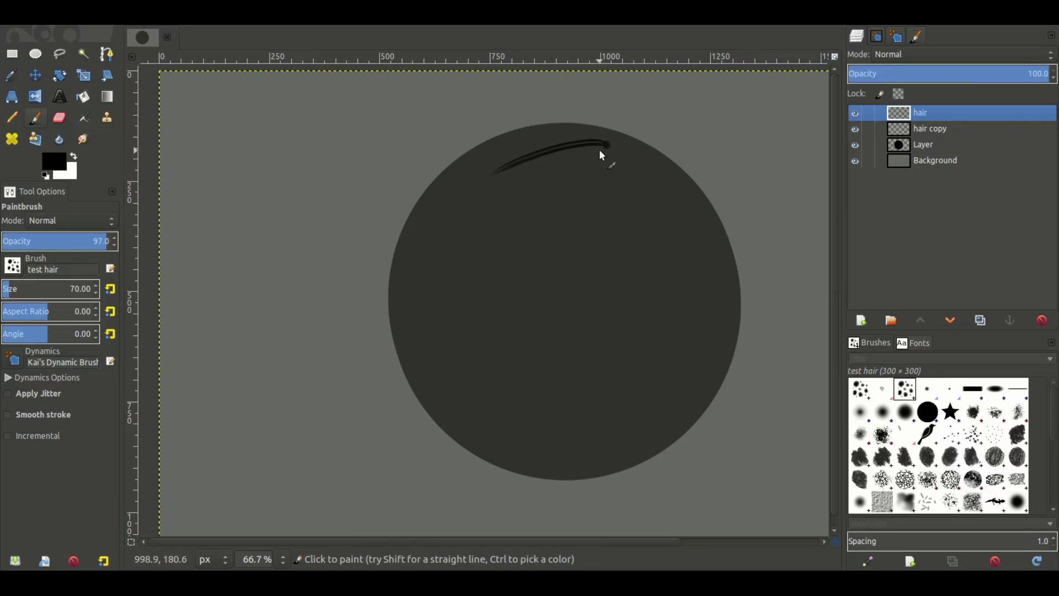
# Paint tapering size-70 hair strokes fanning down and left from the dab, redoing the unsatisfactory ones
pyautogui.moveTo(600, 146)
pyautogui.mouseDown()
pyautogui.moveTo(496, 190)
pyautogui.moveTo(468, 240)
pyautogui.moveTo(483, 260)
pyautogui.mouseUp()
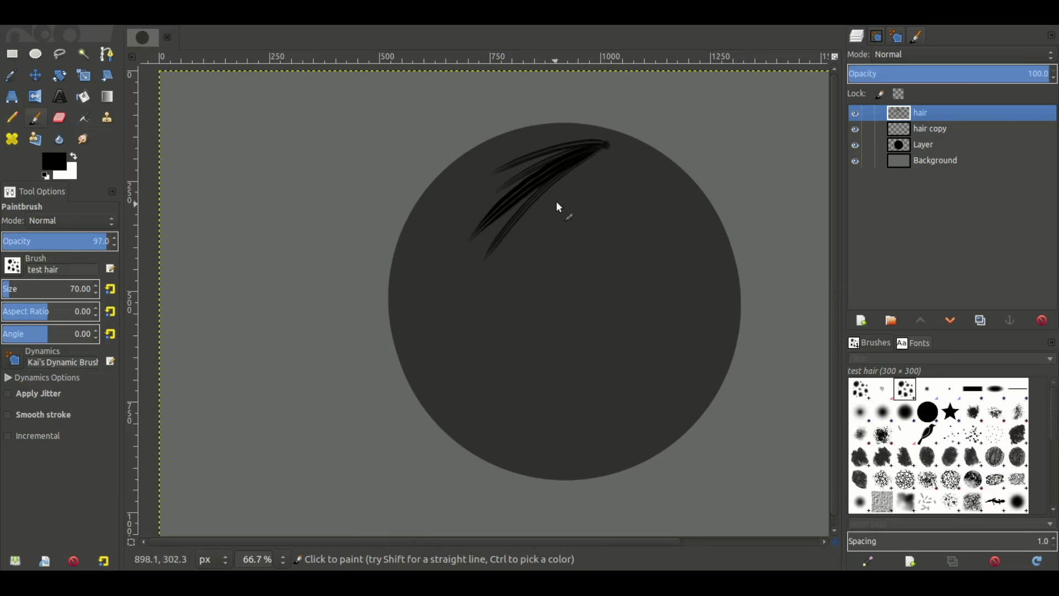
pyautogui.moveTo(596, 152)
pyautogui.mouseDown()
pyautogui.moveTo(511, 255)
pyautogui.moveTo(531, 300)
pyautogui.mouseUp()
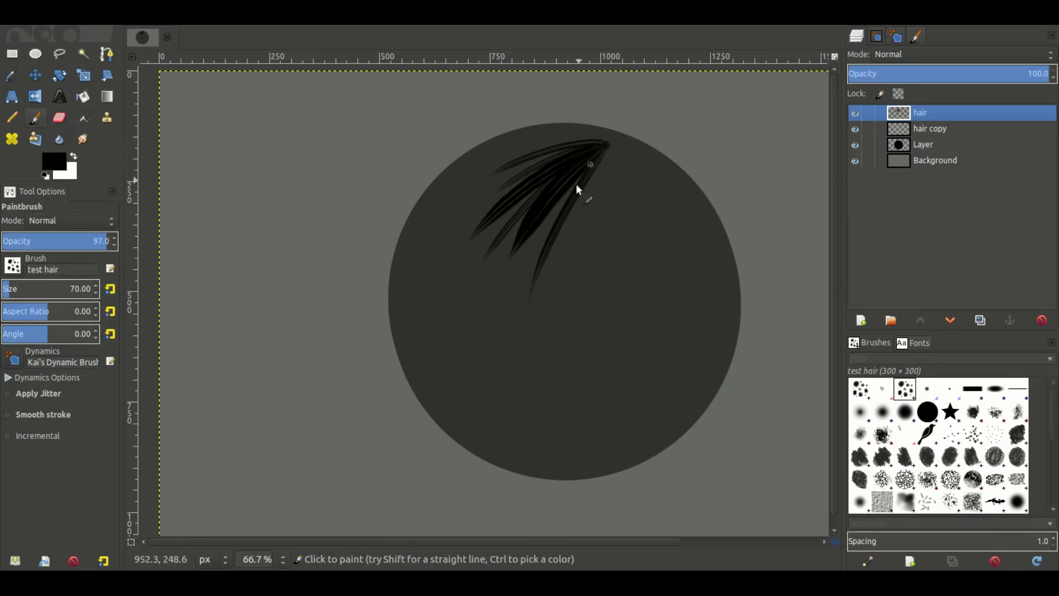
pyautogui.moveTo(606, 156); pyautogui.dragTo(549, 291)
pyautogui.hotkey('ctrl', 'z')
pyautogui.moveTo(605, 153); pyautogui.dragTo(567, 205)
pyautogui.hotkey('ctrl', 'z')
pyautogui.moveTo(605, 150)
pyautogui.mouseDown()
pyautogui.moveTo(579, 196)
pyautogui.moveTo(590, 294)
pyautogui.mouseUp()
pyautogui.moveTo(591, 175)
pyautogui.mouseDown()
pyautogui.moveTo(520, 346)
pyautogui.moveTo(537, 315)
pyautogui.moveTo(506, 343)
pyautogui.moveTo(484, 335)
pyautogui.moveTo(462, 391)
pyautogui.moveTo(492, 223)
pyautogui.moveTo(554, 161)
pyautogui.moveTo(426, 254)
pyautogui.mouseUp()
pyautogui.moveTo(543, 164); pyautogui.dragTo(423, 232)
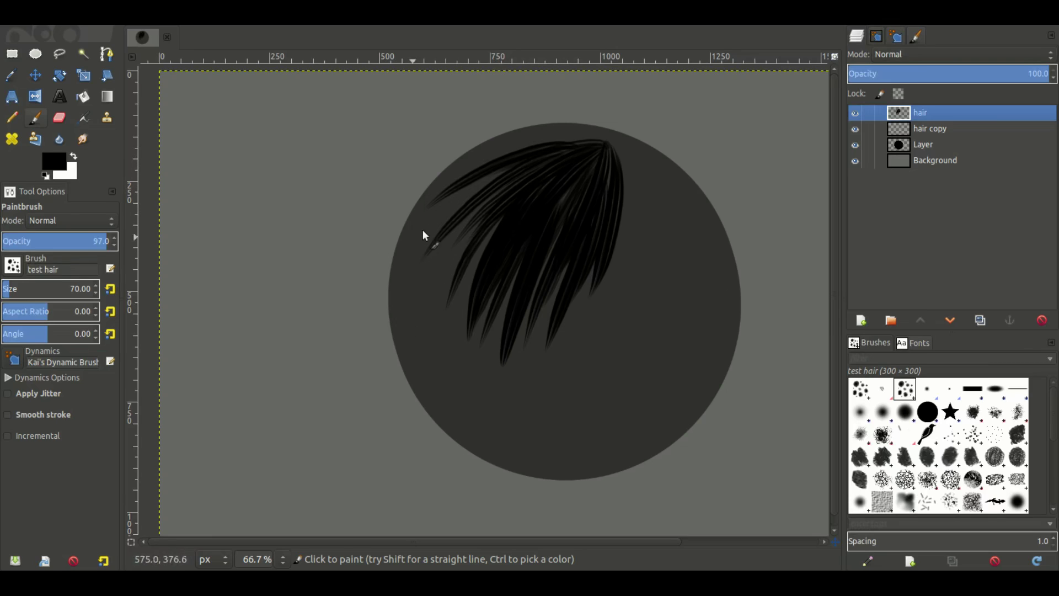
# Paint long curved hair strokes from the dab along the circle's upper-left and left edge, slightly overlapping the outline
pyautogui.moveTo(607, 145)
pyautogui.mouseDown()
pyautogui.moveTo(513, 156)
pyautogui.moveTo(412, 192)
pyautogui.mouseUp()
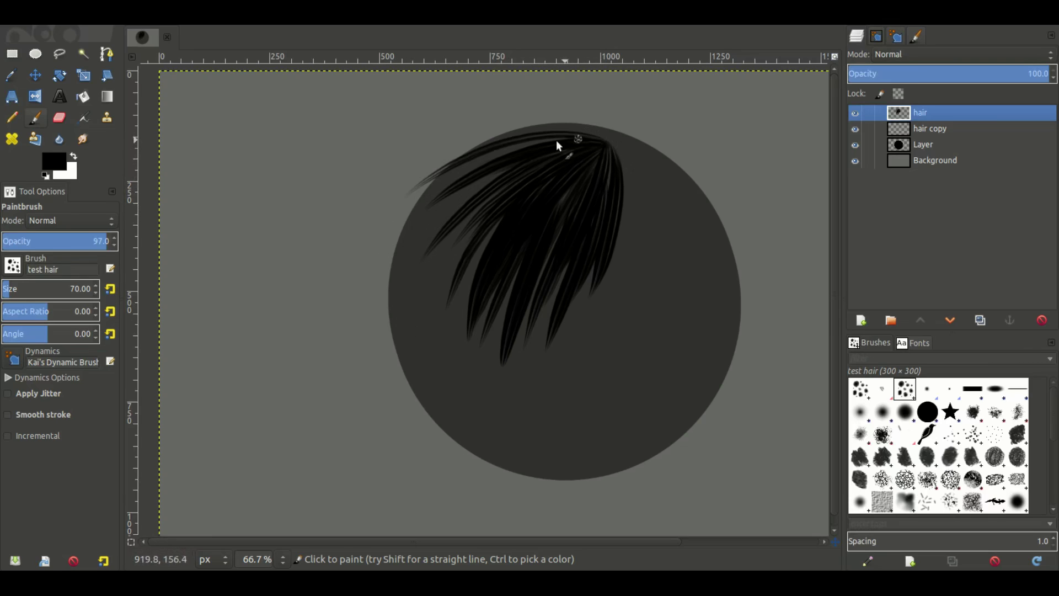
pyautogui.moveTo(556, 140); pyautogui.dragTo(436, 208)
pyautogui.moveTo(602, 143)
pyautogui.mouseDown()
pyautogui.moveTo(431, 215)
pyautogui.moveTo(405, 232)
pyautogui.moveTo(380, 283)
pyautogui.mouseUp()
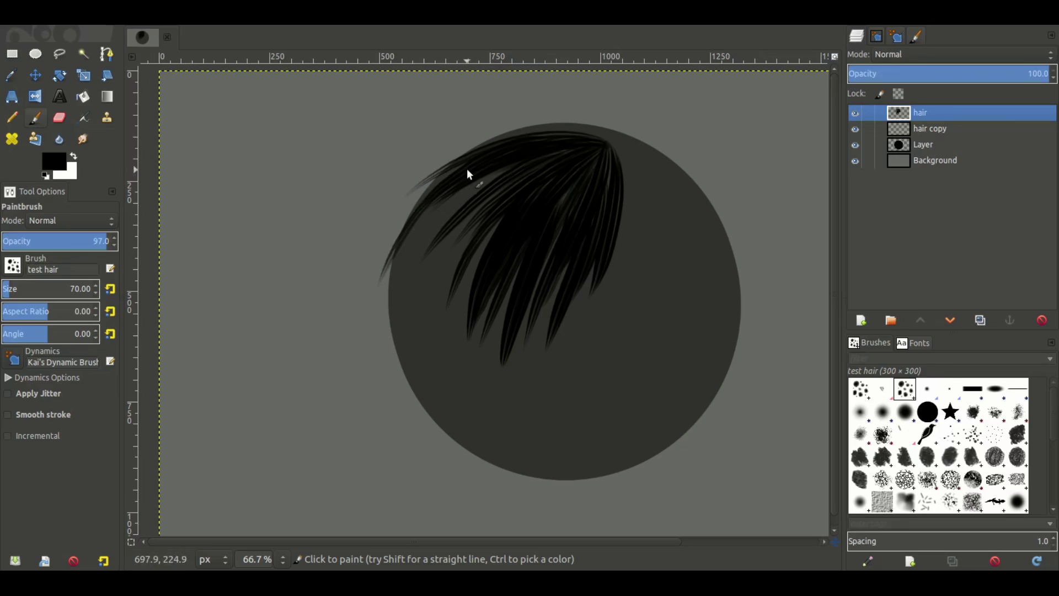
pyautogui.moveTo(467, 170); pyautogui.dragTo(382, 295)
pyautogui.moveTo(601, 145)
pyautogui.mouseDown()
pyautogui.moveTo(383, 347)
pyautogui.moveTo(396, 286)
pyautogui.moveTo(383, 326)
pyautogui.mouseUp()
pyautogui.moveTo(602, 145)
pyautogui.mouseDown()
pyautogui.moveTo(400, 300)
pyautogui.moveTo(387, 353)
pyautogui.mouseUp()
pyautogui.moveTo(602, 144)
pyautogui.mouseDown()
pyautogui.moveTo(421, 257)
pyautogui.moveTo(385, 370)
pyautogui.mouseUp()
pyautogui.moveTo(602, 144)
pyautogui.mouseDown()
pyautogui.moveTo(446, 227)
pyautogui.moveTo(387, 370)
pyautogui.mouseUp()
pyautogui.moveTo(602, 144)
pyautogui.mouseDown()
pyautogui.moveTo(419, 251)
pyautogui.moveTo(403, 290)
pyautogui.mouseUp()
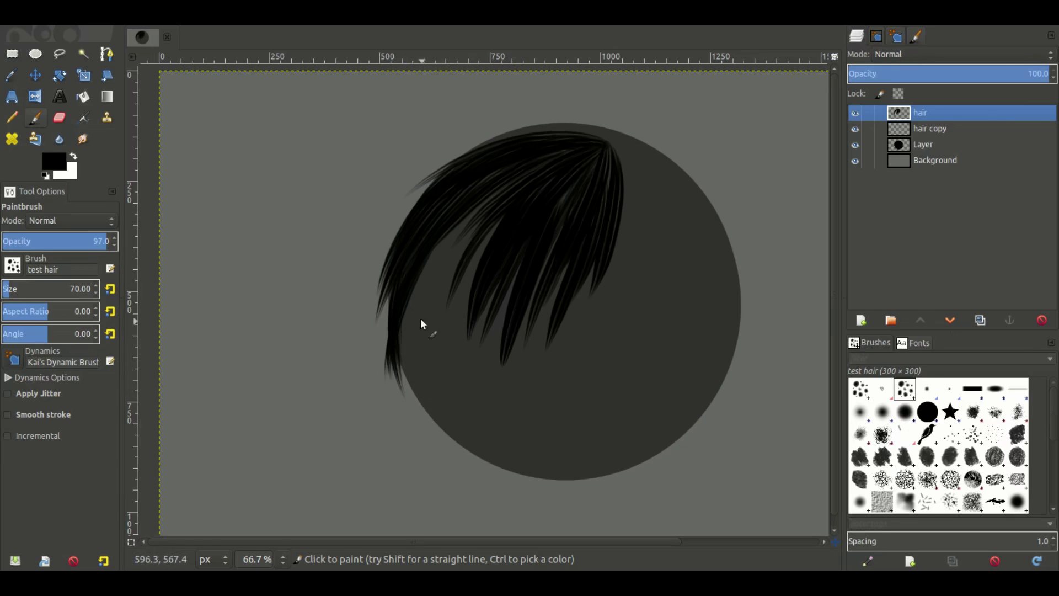
# Fill the gap between the left-edge strands and the central strands with more hair strokes from the dab
pyautogui.moveTo(472, 208); pyautogui.dragTo(412, 348)
pyautogui.moveTo(602, 145)
pyautogui.mouseDown()
pyautogui.moveTo(494, 193)
pyautogui.moveTo(429, 315)
pyautogui.mouseUp()
pyautogui.moveTo(602, 145)
pyautogui.mouseDown()
pyautogui.moveTo(462, 237)
pyautogui.moveTo(415, 350)
pyautogui.mouseUp()
pyautogui.moveTo(602, 145)
pyautogui.mouseDown()
pyautogui.moveTo(436, 360)
pyautogui.moveTo(459, 327)
pyautogui.mouseUp()
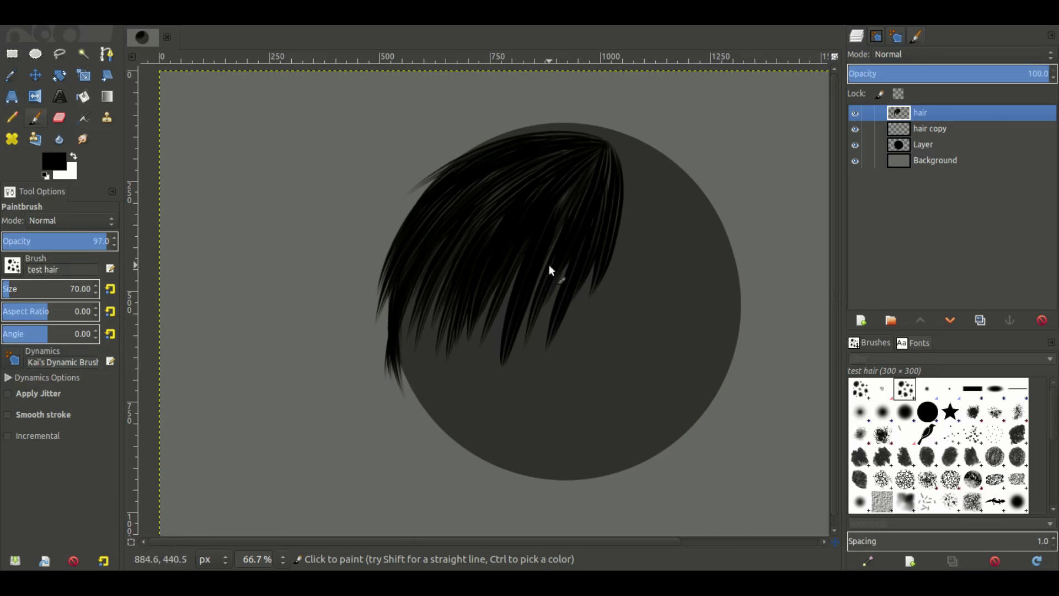
# Paint curved hair strokes falling from the dab down the right side of the circle
pyautogui.moveTo(623, 273); pyautogui.dragTo(637, 286)
pyautogui.hotkey('ctrl', 'z')
pyautogui.moveTo(621, 158)
pyautogui.mouseDown()
pyautogui.moveTo(597, 316)
pyautogui.moveTo(571, 365)
pyautogui.moveTo(637, 309)
pyautogui.mouseUp()
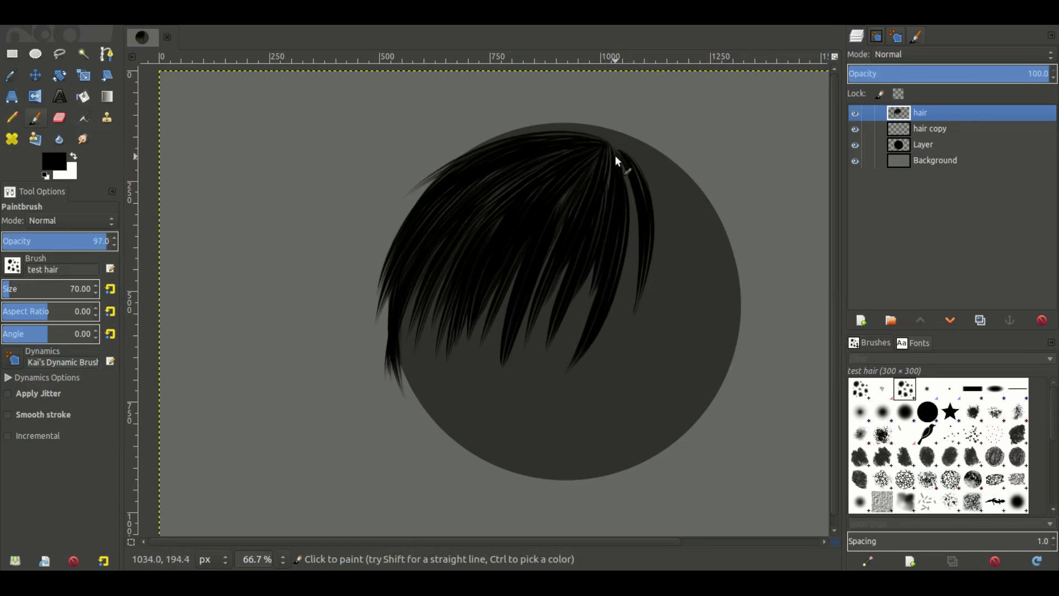
pyautogui.moveTo(617, 146); pyautogui.dragTo(667, 260)
pyautogui.moveTo(633, 166)
pyautogui.mouseDown()
pyautogui.moveTo(686, 274)
pyautogui.moveTo(639, 343)
pyautogui.mouseUp()
pyautogui.moveTo(653, 220); pyautogui.dragTo(626, 361)
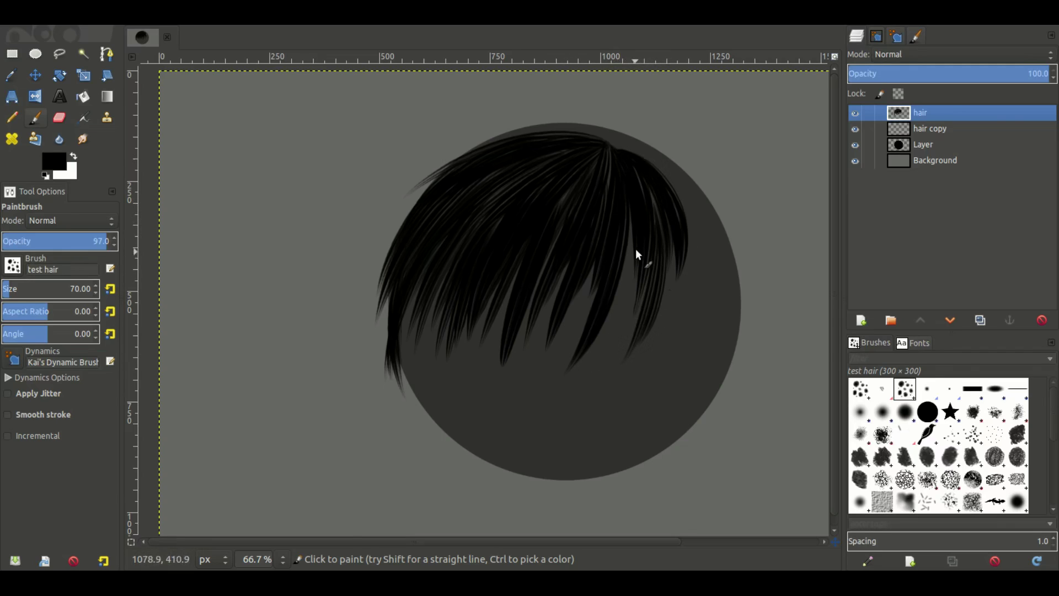
# Fill the gaps between the central and right strands with hair strokes tapering down to the left
pyautogui.moveTo(635, 248); pyautogui.dragTo(597, 379)
pyautogui.moveTo(629, 229); pyautogui.dragTo(587, 371)
pyautogui.moveTo(598, 271)
pyautogui.mouseDown()
pyautogui.moveTo(549, 389)
pyautogui.moveTo(524, 397)
pyautogui.mouseUp()
pyautogui.moveTo(574, 307); pyautogui.dragTo(532, 381)
pyautogui.moveTo(568, 276); pyautogui.dragTo(522, 381)
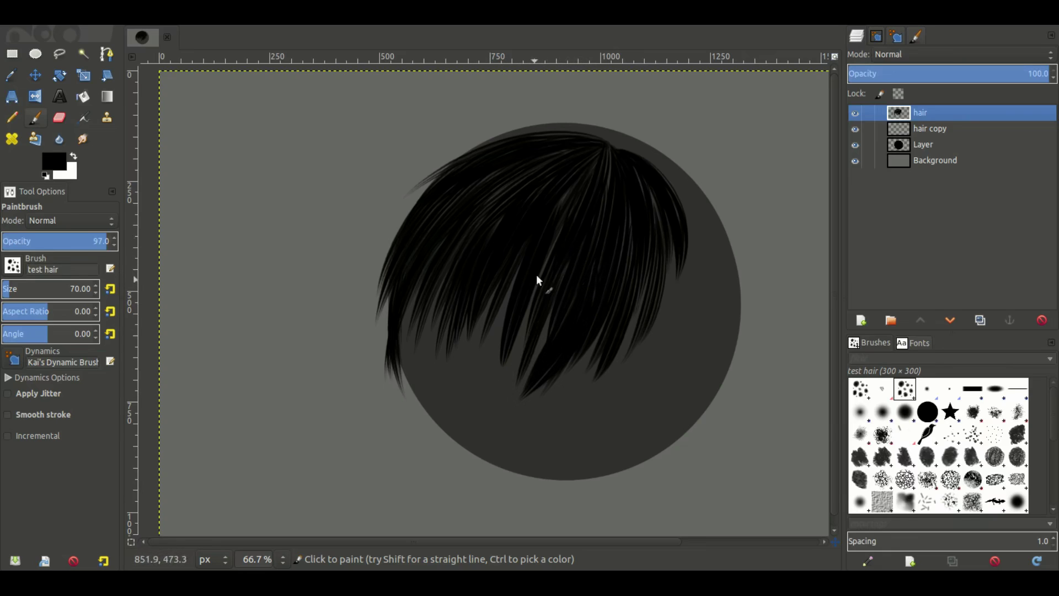
pyautogui.moveTo(546, 262); pyautogui.dragTo(516, 358)
# Extend the hair with tapering strokes over the circle's lower-left area down to its bottom edge
pyautogui.moveTo(507, 301); pyautogui.dragTo(473, 405)
pyautogui.moveTo(484, 331); pyautogui.dragTo(464, 395)
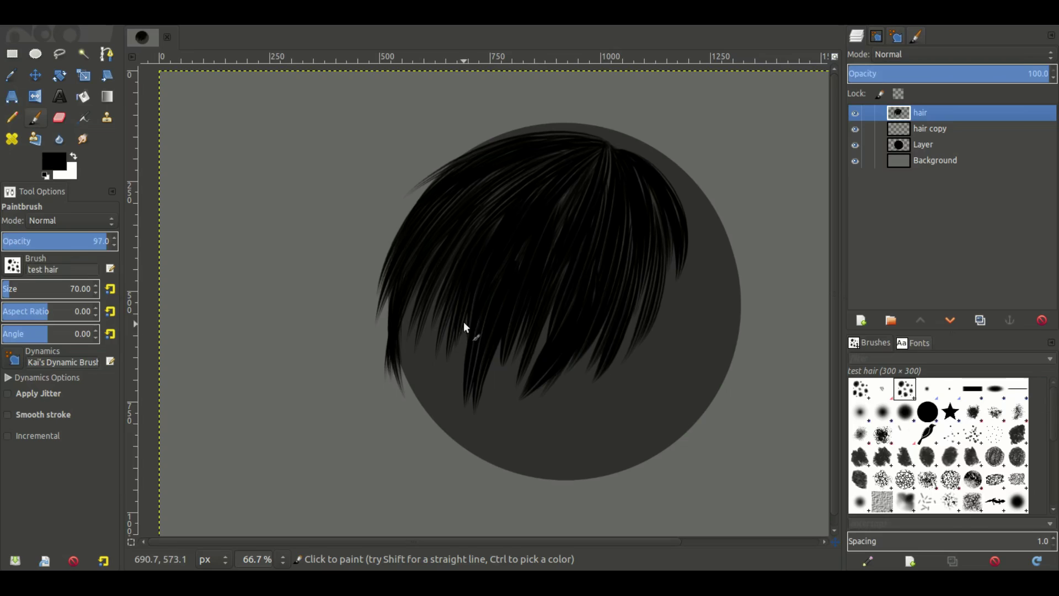
pyautogui.moveTo(467, 356); pyautogui.dragTo(446, 436)
pyautogui.moveTo(452, 309); pyautogui.dragTo(436, 411)
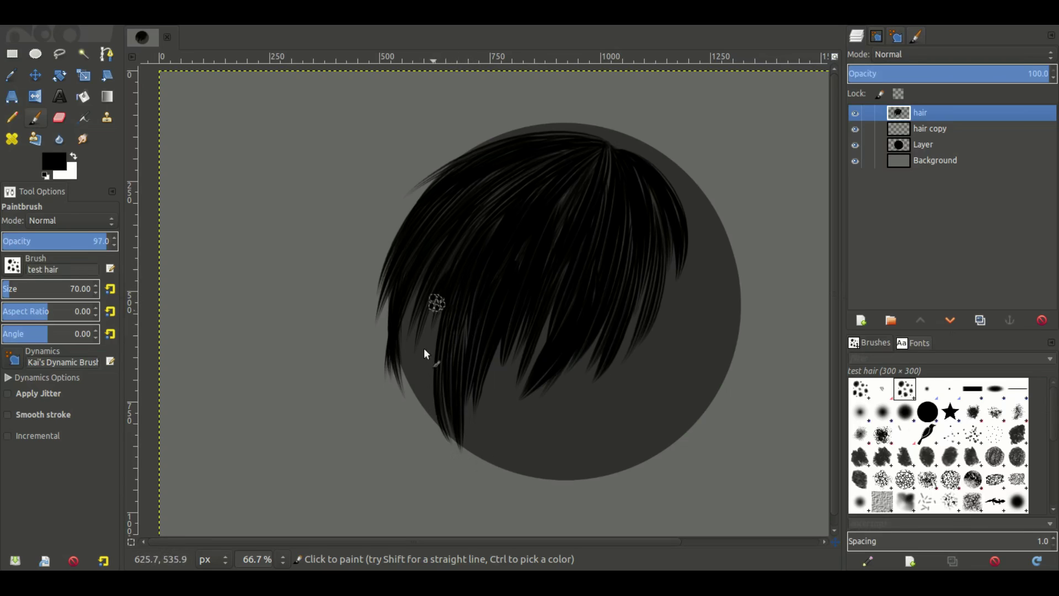
pyautogui.moveTo(429, 365); pyautogui.dragTo(415, 433)
pyautogui.moveTo(422, 305)
pyautogui.mouseDown()
pyautogui.moveTo(404, 381)
pyautogui.moveTo(458, 418)
pyautogui.mouseUp()
pyautogui.moveTo(481, 381); pyautogui.dragTo(473, 428)
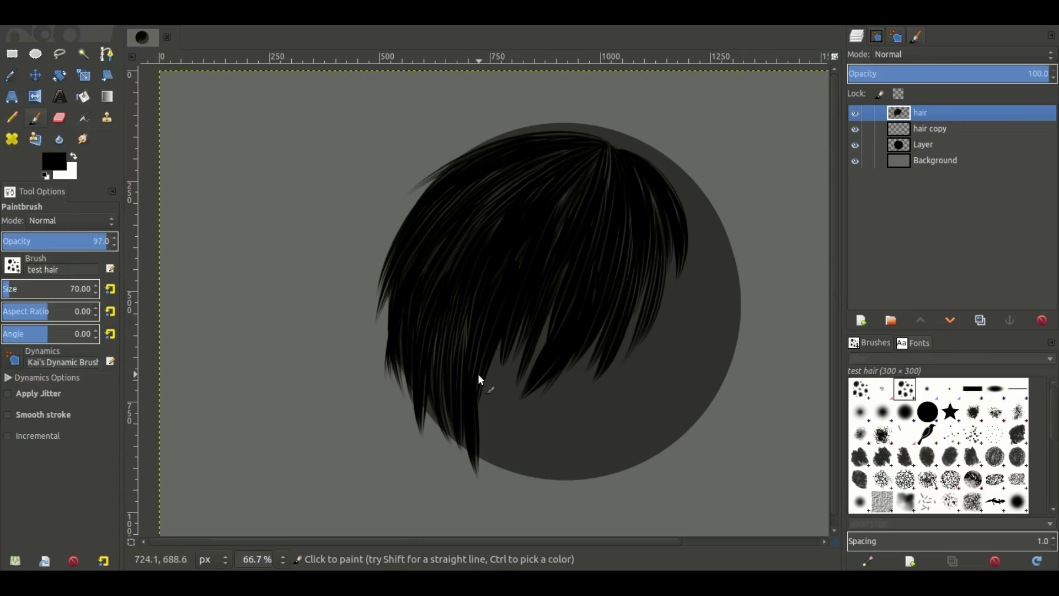
pyautogui.moveTo(478, 373); pyautogui.dragTo(472, 422)
pyautogui.moveTo(499, 356)
pyautogui.mouseDown()
pyautogui.moveTo(490, 428)
pyautogui.moveTo(512, 386)
pyautogui.mouseUp()
pyautogui.moveTo(539, 344); pyautogui.dragTo(527, 400)
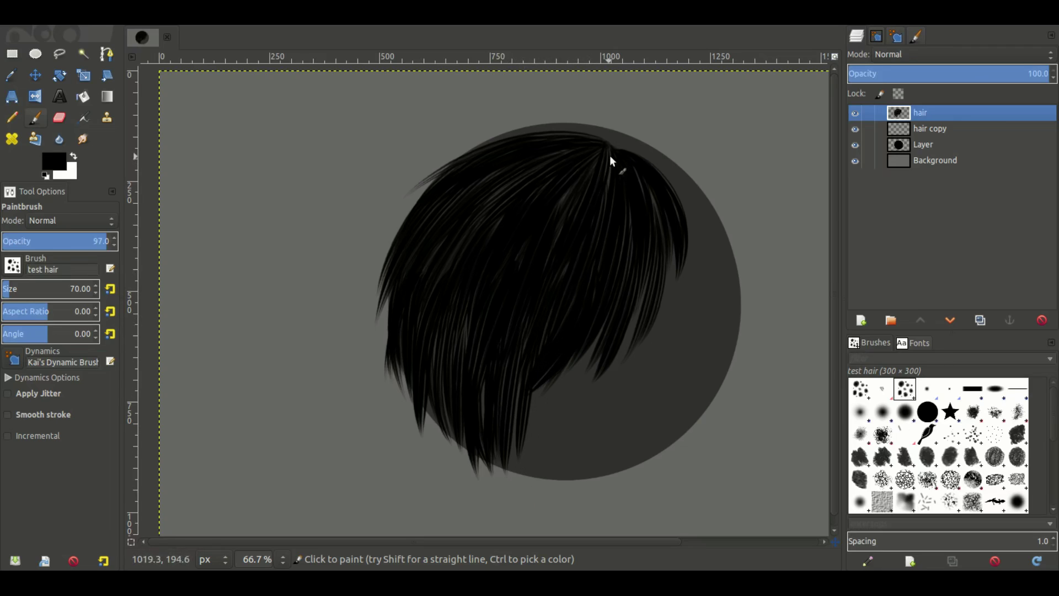
# Paint tapering hair strokes down the circle's right edge and inward over its lower-right area
pyautogui.moveTo(700, 220); pyautogui.dragTo(726, 383)
pyautogui.moveTo(731, 324); pyautogui.dragTo(719, 404)
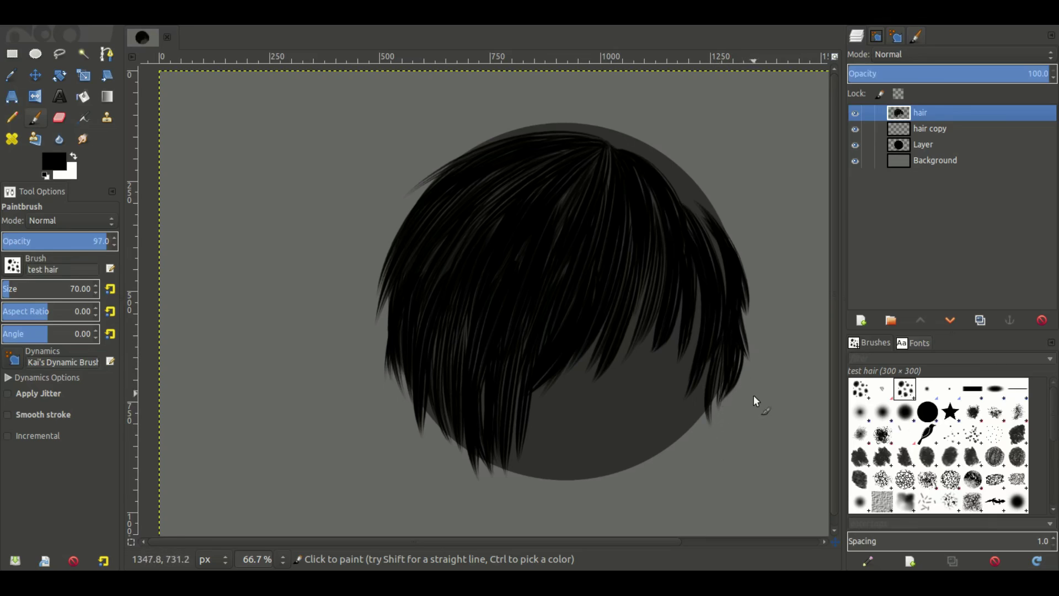
pyautogui.moveTo(703, 366); pyautogui.dragTo(670, 454)
pyautogui.moveTo(684, 405); pyautogui.dragTo(630, 473)
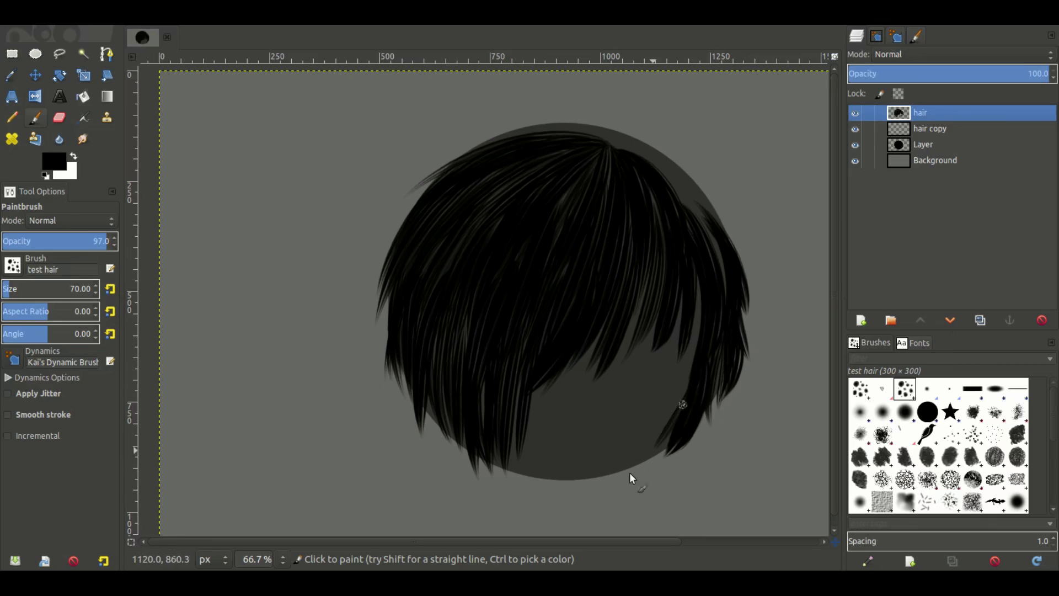
pyautogui.moveTo(692, 355); pyautogui.dragTo(641, 455)
pyautogui.moveTo(682, 307)
pyautogui.mouseDown()
pyautogui.moveTo(632, 437)
pyautogui.moveTo(668, 309)
pyautogui.moveTo(631, 363)
pyautogui.moveTo(670, 326)
pyautogui.moveTo(629, 335)
pyautogui.moveTo(653, 330)
pyautogui.moveTo(636, 315)
pyautogui.mouseUp()
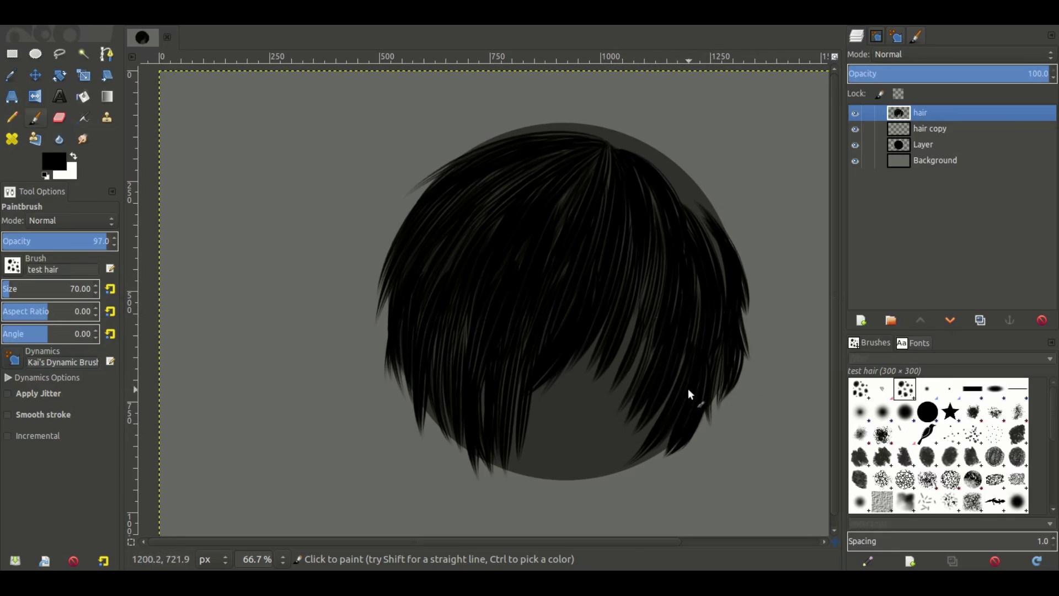
# Add hair tufts at the circle's upper-right edge and fill the remaining gap at its bottom centre
pyautogui.moveTo(696, 193); pyautogui.dragTo(734, 223)
pyautogui.hotkey('ctrl', 'z')
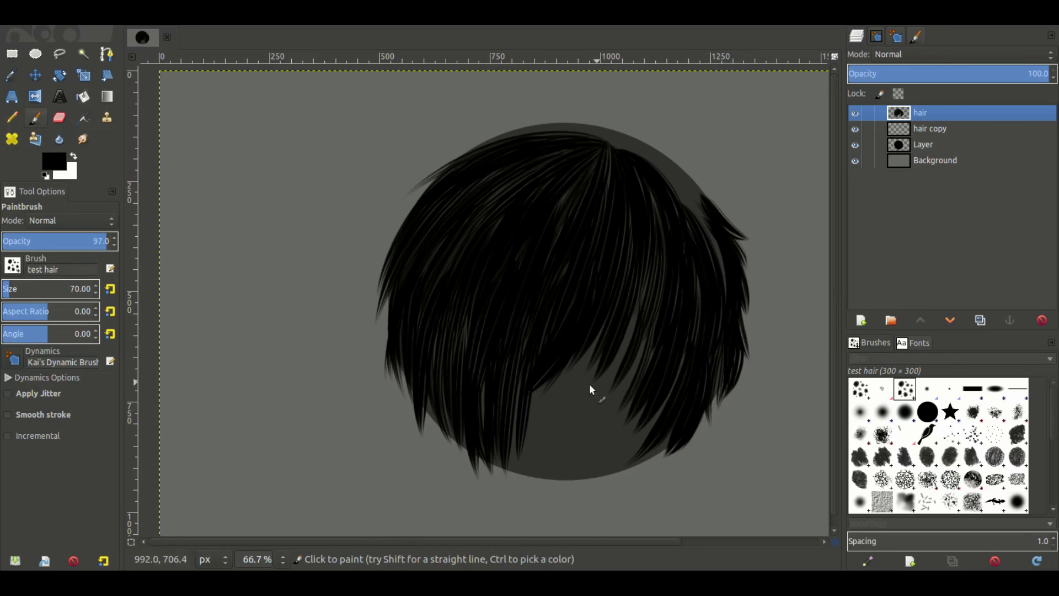
pyautogui.moveTo(626, 365); pyautogui.dragTo(662, 299)
pyautogui.moveTo(673, 228)
pyautogui.mouseDown()
pyautogui.moveTo(629, 304)
pyautogui.moveTo(613, 364)
pyautogui.mouseUp()
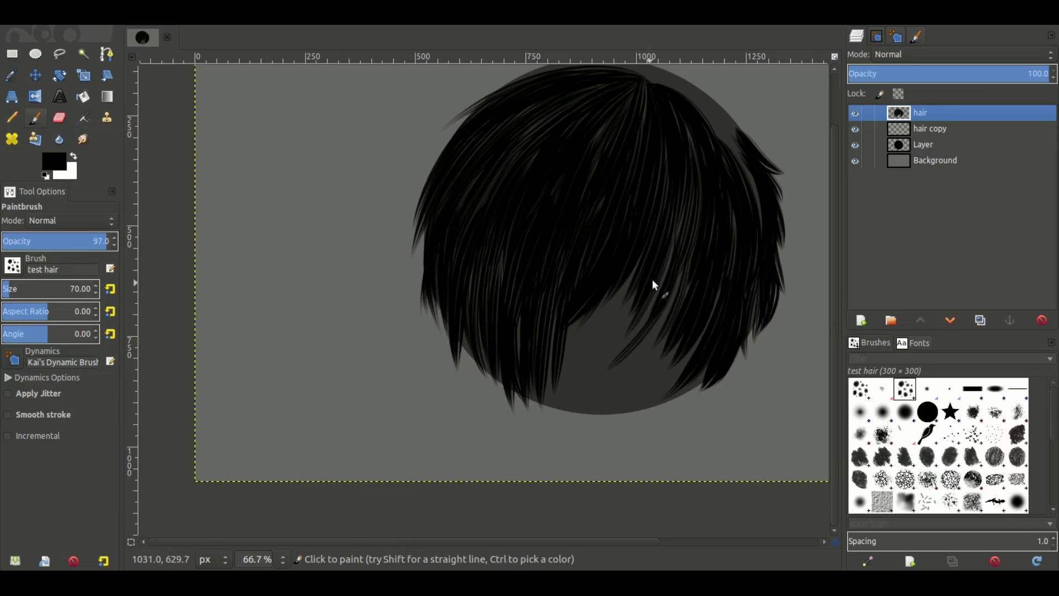
pyautogui.moveTo(689, 283)
pyautogui.mouseDown()
pyautogui.moveTo(631, 348)
pyautogui.moveTo(643, 393)
pyautogui.mouseUp()
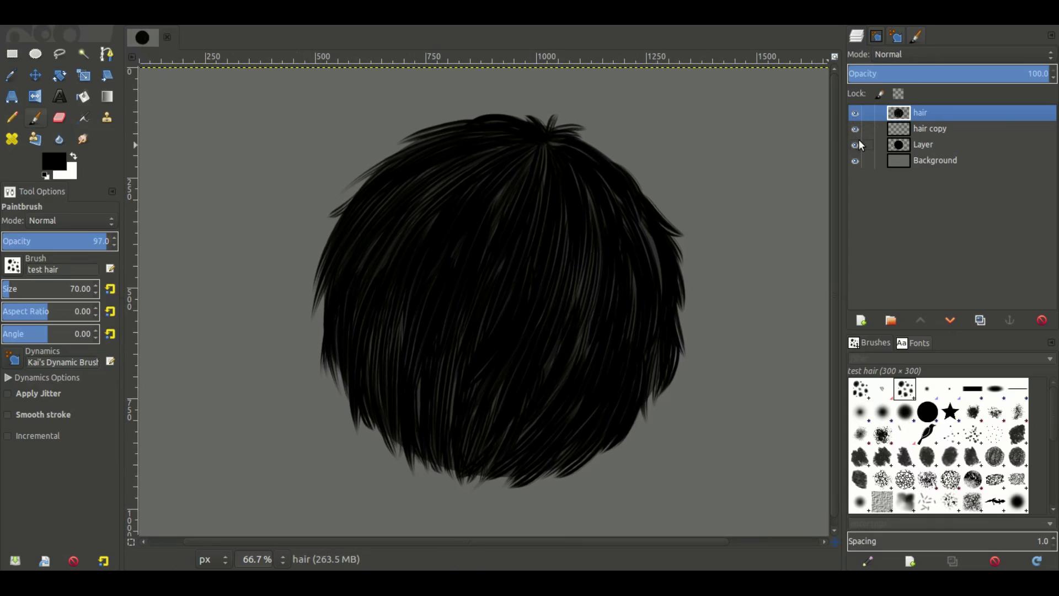
# Compare the hair with and without the dark circle behind it by switching the circle layer's visibility
pyautogui.click(855, 144)
pyautogui.click(855, 145)
pyautogui.click(855, 146)
pyautogui.click(855, 145)
pyautogui.click(855, 145)
pyautogui.click(855, 145)
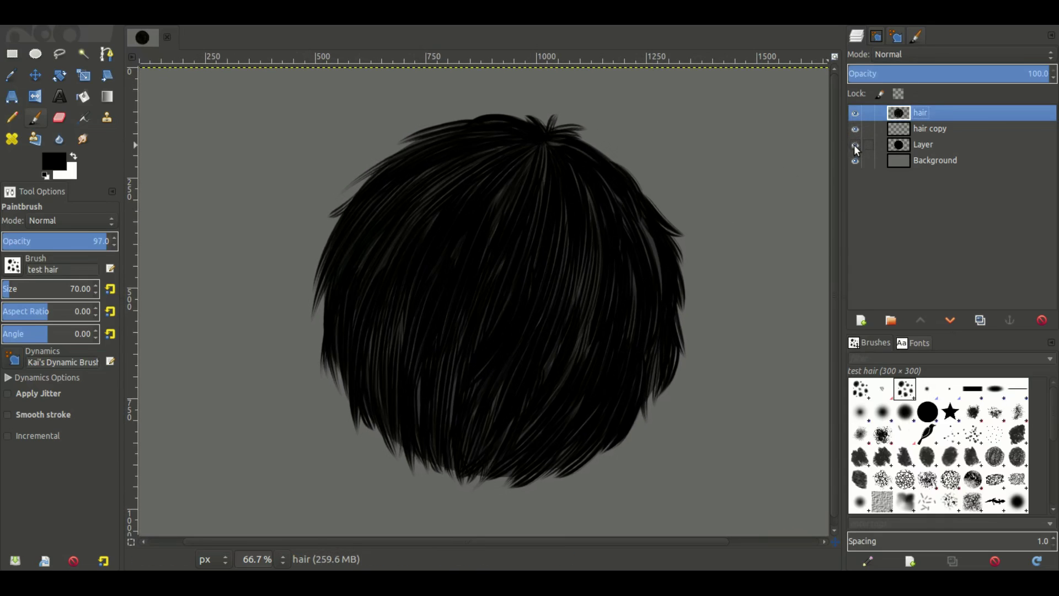
pyautogui.click(855, 144)
pyautogui.click(855, 145)
pyautogui.click(854, 145)
pyautogui.click(854, 145)
# Make the circle layer active and inspect its lower-left edge up close behind the hair tips
pyautogui.click(906, 146)
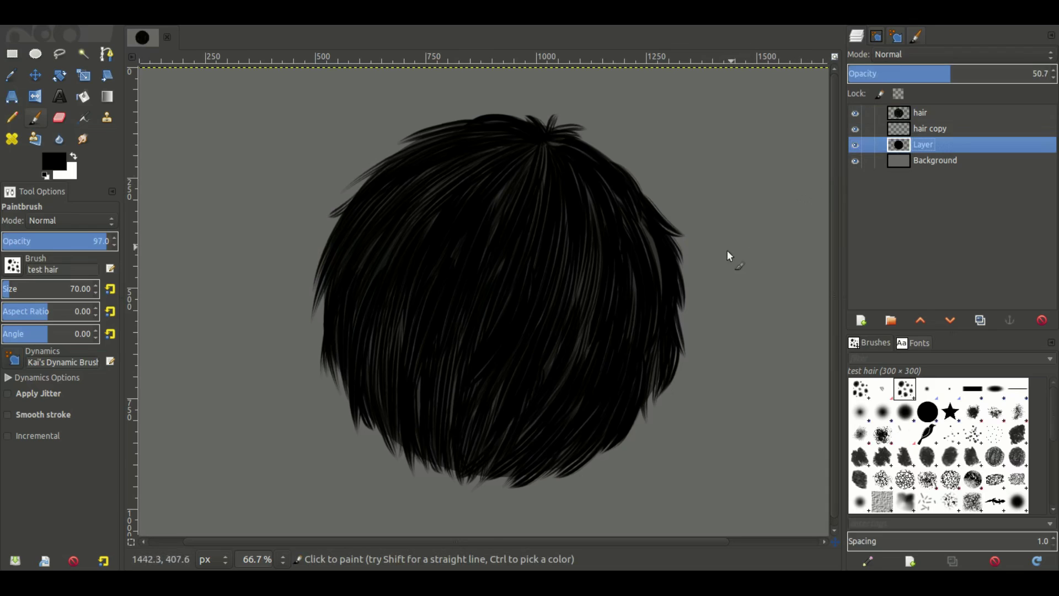
pyautogui.hotkey('ctrl', 'c')
pyautogui.scroll(5, 411, 424)
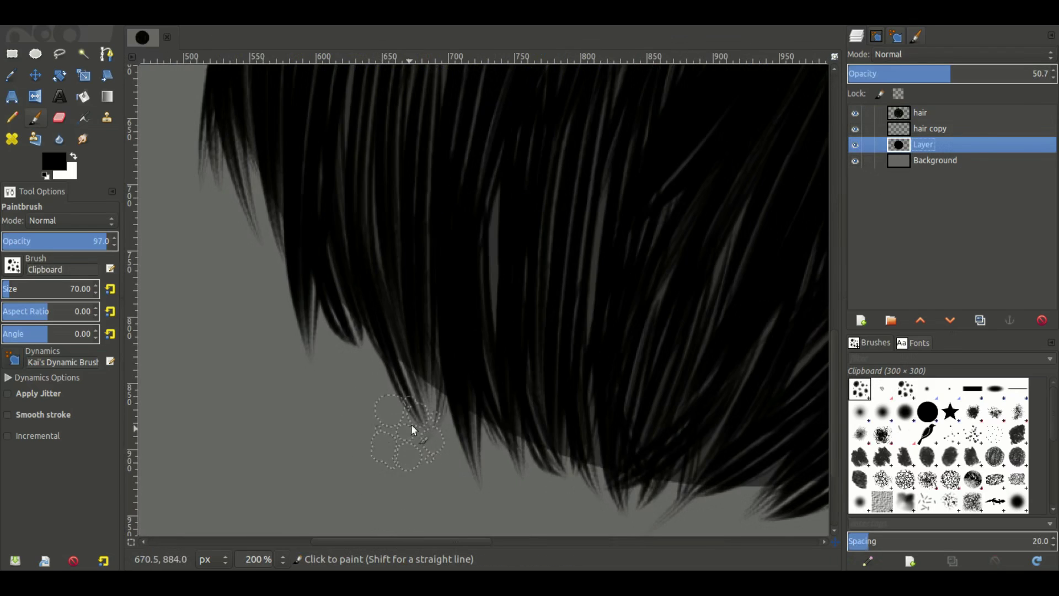
pyautogui.scroll(-4, 655, 276)
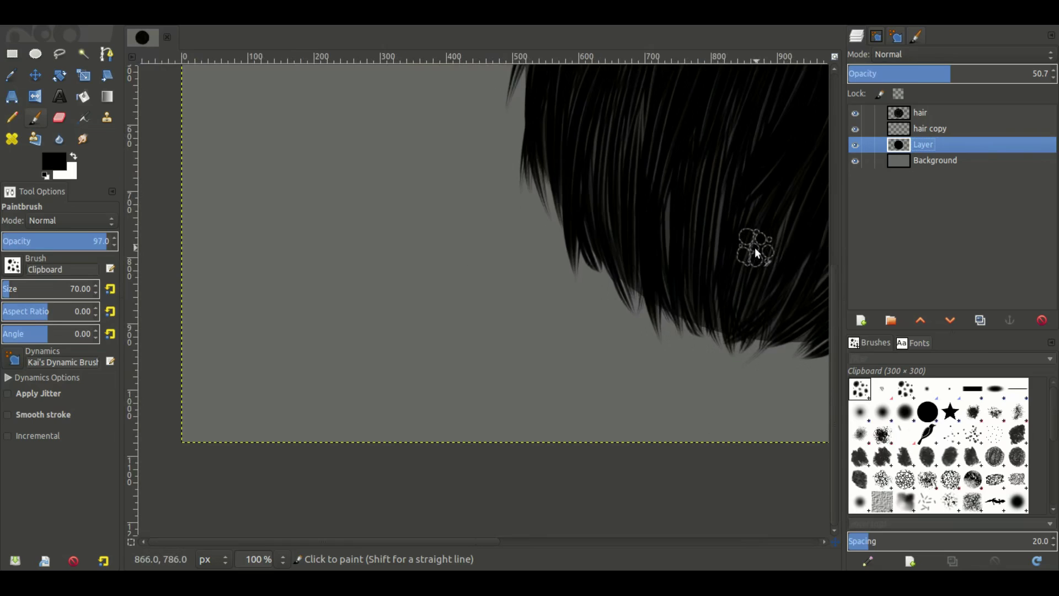
pyautogui.scroll(-1, 490, 376)
pyautogui.press(']')
pyautogui.press(']')
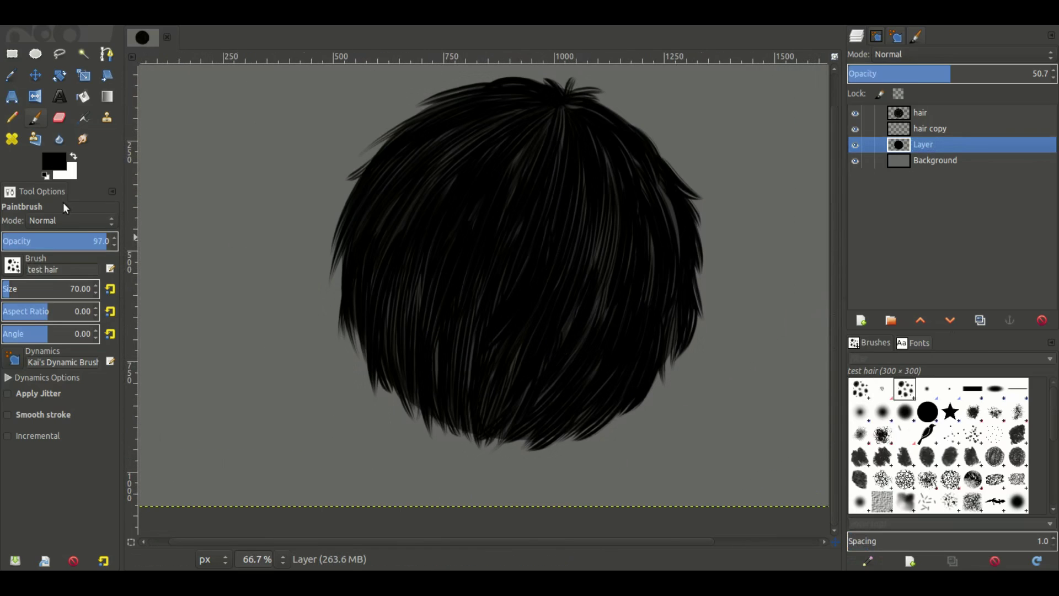
# Activate the Eraser and hide the hair layer to expose the circle, keeping the circle layer visible
pyautogui.hotkey('shift', 'e')
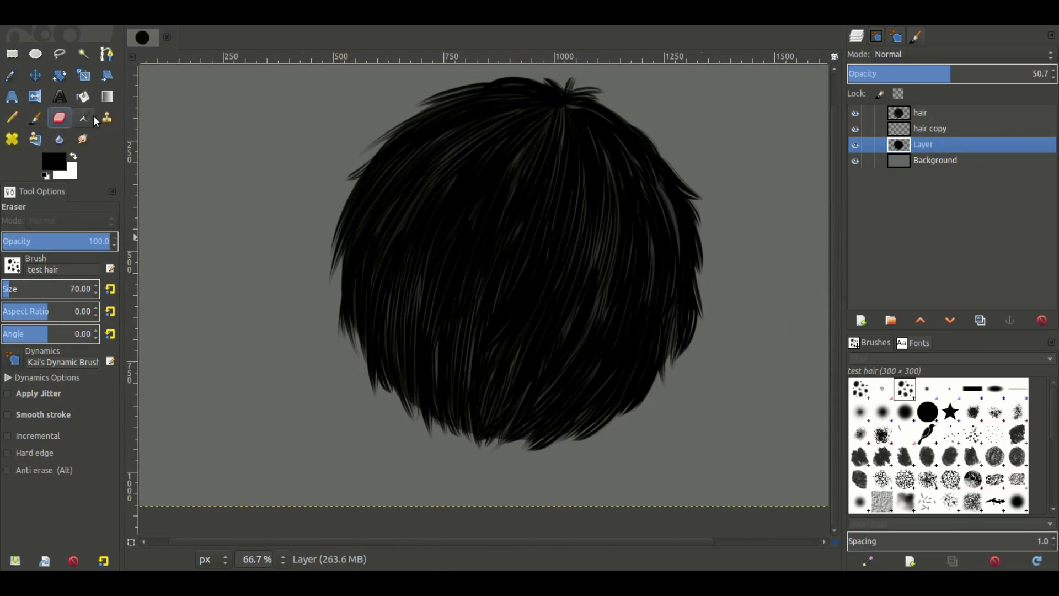
pyautogui.click(855, 113)
pyautogui.click(856, 146)
pyautogui.click(855, 146)
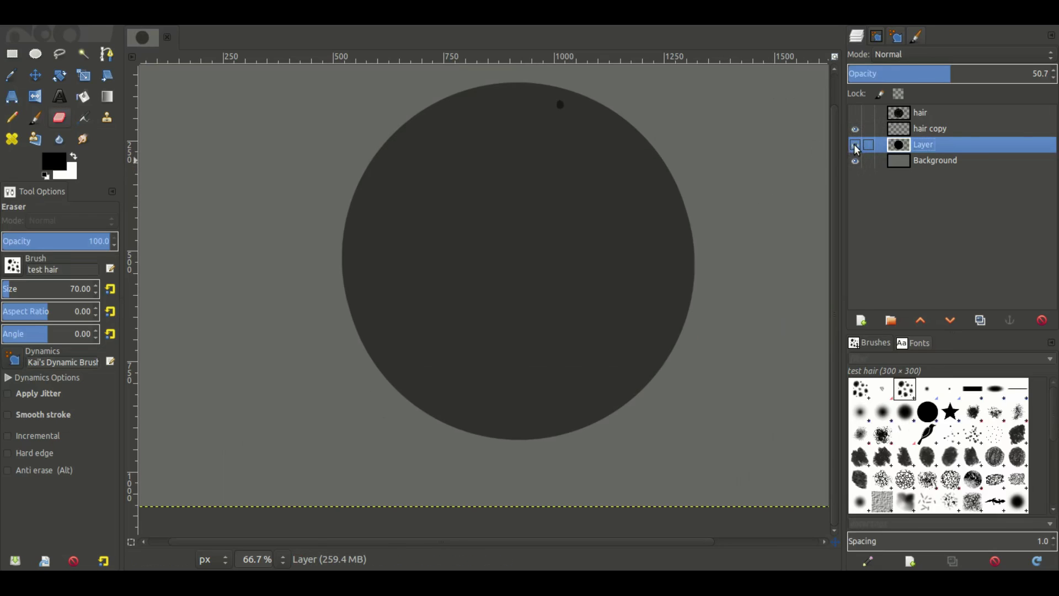
pyautogui.click(855, 145)
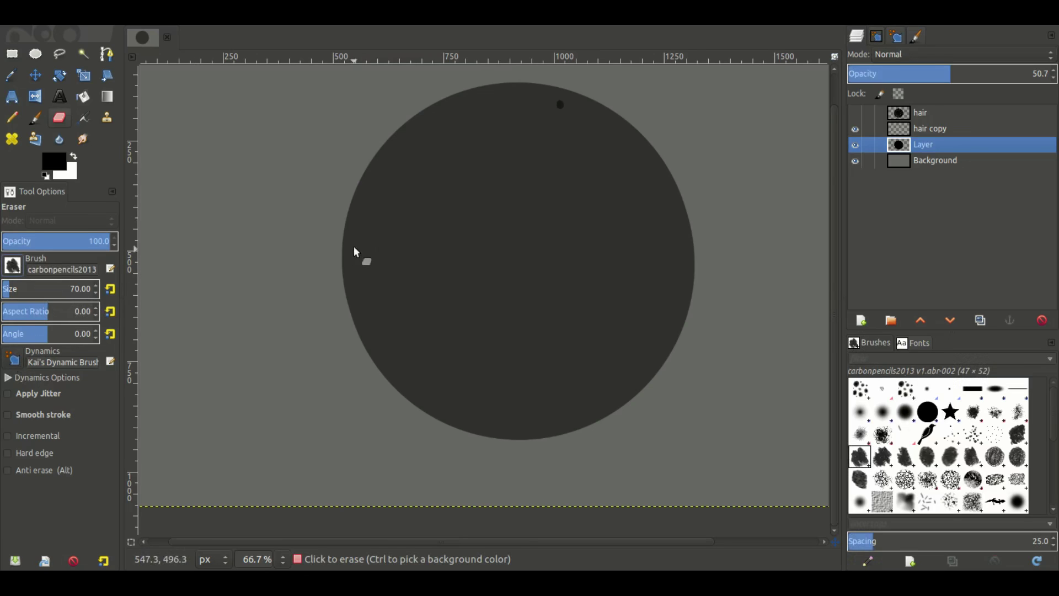
# Undo a trial eraser stroke with the carbonpencils2013 brush and make the brush dynamics vary the angle randomly
pyautogui.moveTo(360, 177); pyautogui.dragTo(356, 314)
pyautogui.hotkey('ctrl', 'z')
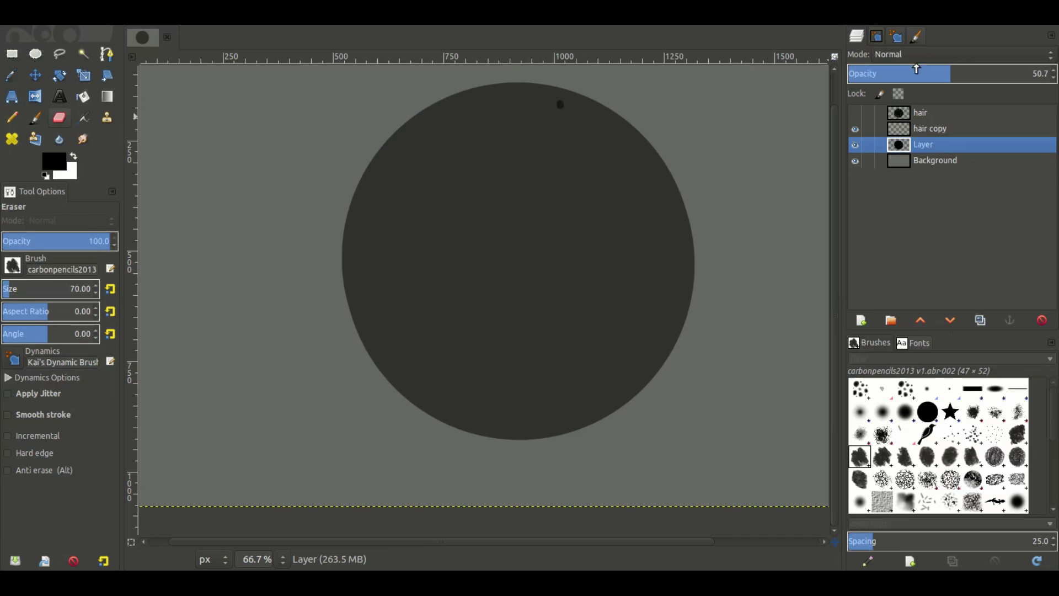
pyautogui.click(917, 37)
pyautogui.click(900, 39)
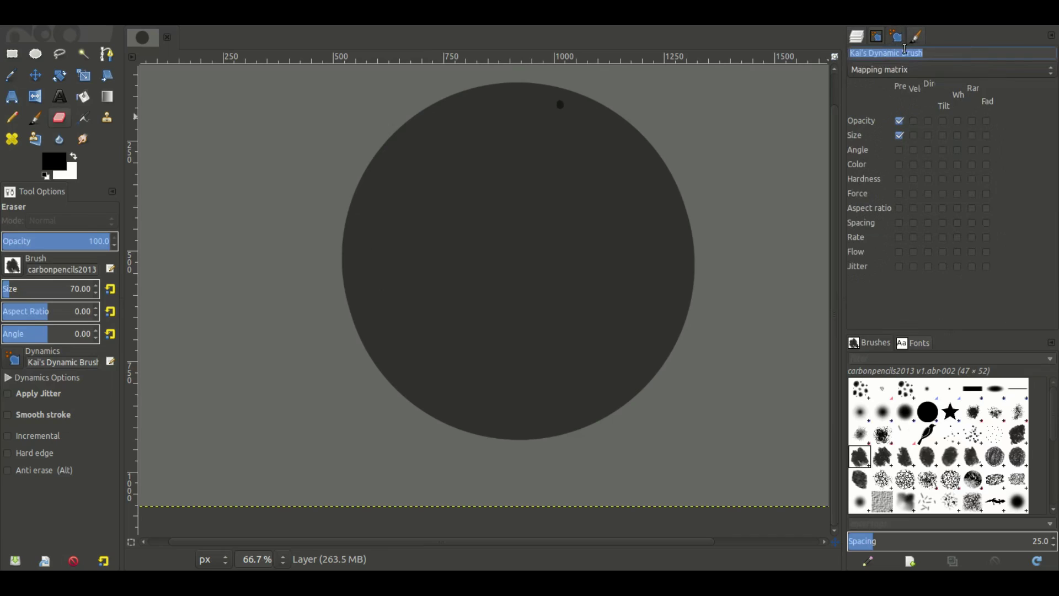
pyautogui.click(972, 136)
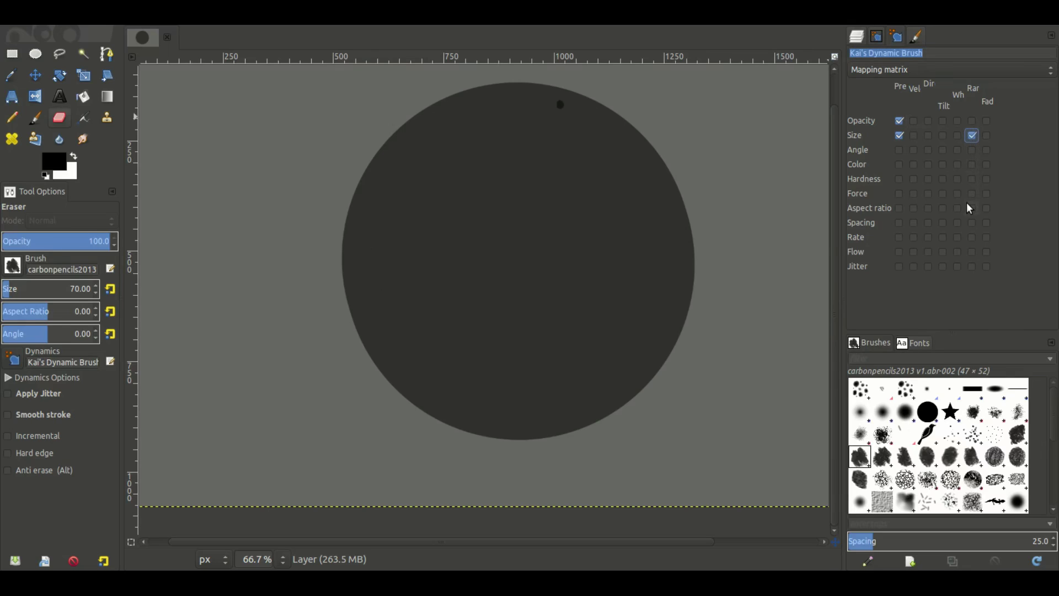
pyautogui.click(973, 149)
pyautogui.click(972, 135)
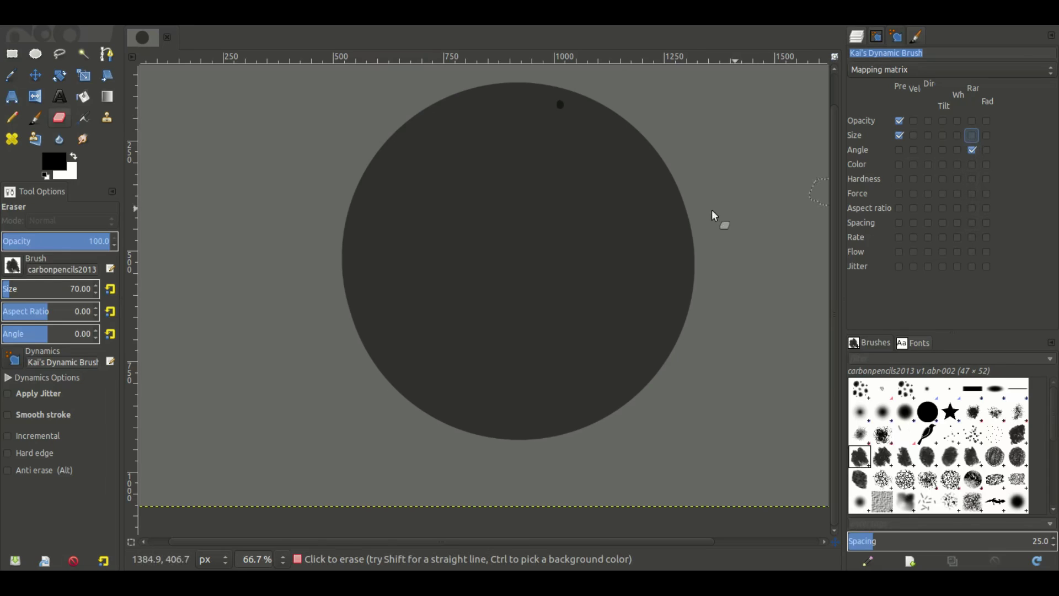
# Erase along the circle's upper-left edge with the carbonpencils2013 brush at size 70
pyautogui.moveTo(381, 142); pyautogui.dragTo(351, 276)
pyautogui.moveTo(354, 197); pyautogui.dragTo(349, 272)
pyautogui.moveTo(377, 159); pyautogui.dragTo(415, 118)
# Turn off pressure-controlled opacity in the brush dynamics and erase all around the circle's outline to roughen it
pyautogui.click(900, 121)
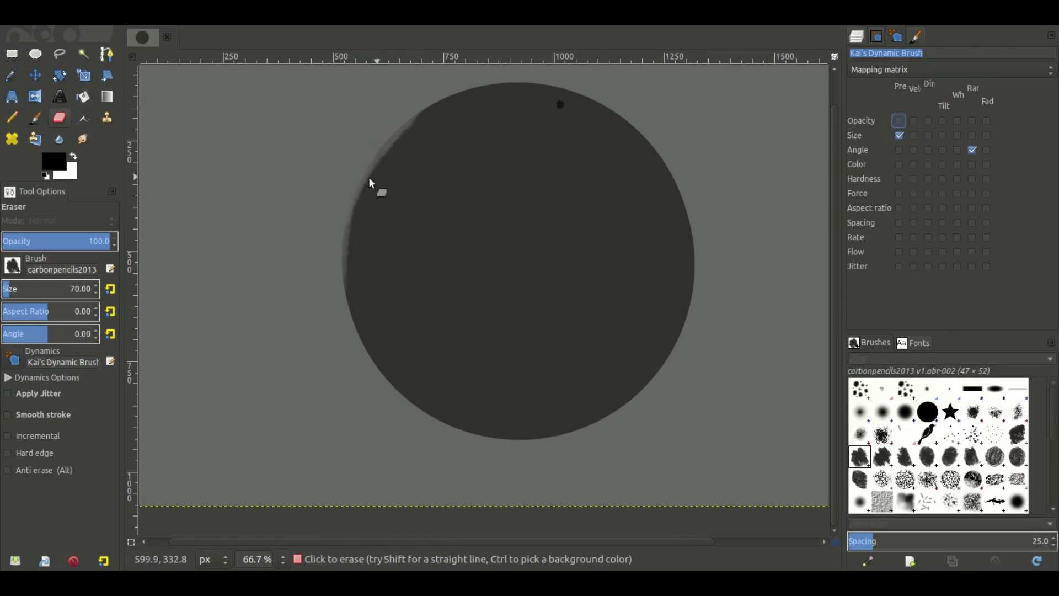
pyautogui.moveTo(372, 182)
pyautogui.mouseDown()
pyautogui.moveTo(407, 125)
pyautogui.moveTo(361, 174)
pyautogui.moveTo(338, 267)
pyautogui.moveTo(346, 276)
pyautogui.moveTo(338, 252)
pyautogui.moveTo(376, 372)
pyautogui.moveTo(406, 406)
pyautogui.mouseUp()
pyautogui.moveTo(430, 115)
pyautogui.mouseDown()
pyautogui.moveTo(417, 116)
pyautogui.moveTo(462, 100)
pyautogui.moveTo(611, 98)
pyautogui.moveTo(677, 163)
pyautogui.mouseUp()
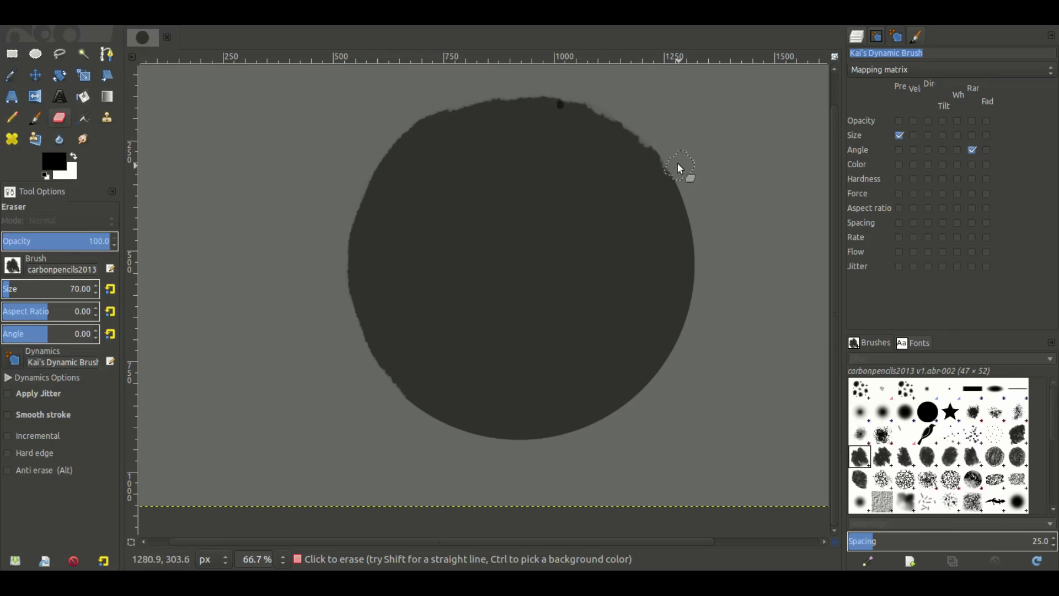
pyautogui.moveTo(691, 198); pyautogui.dragTo(706, 232)
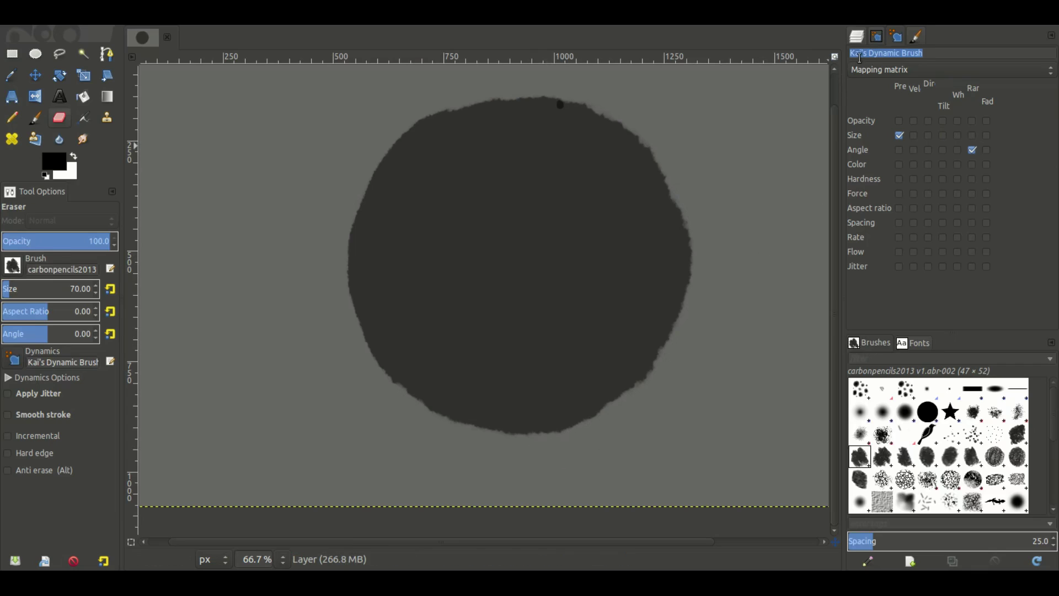
# Soften the circle's edge all around by erasing with the 2. Hardness 025 brush at size 248.93, with the hair hidden
pyautogui.click(857, 37)
pyautogui.click(856, 113)
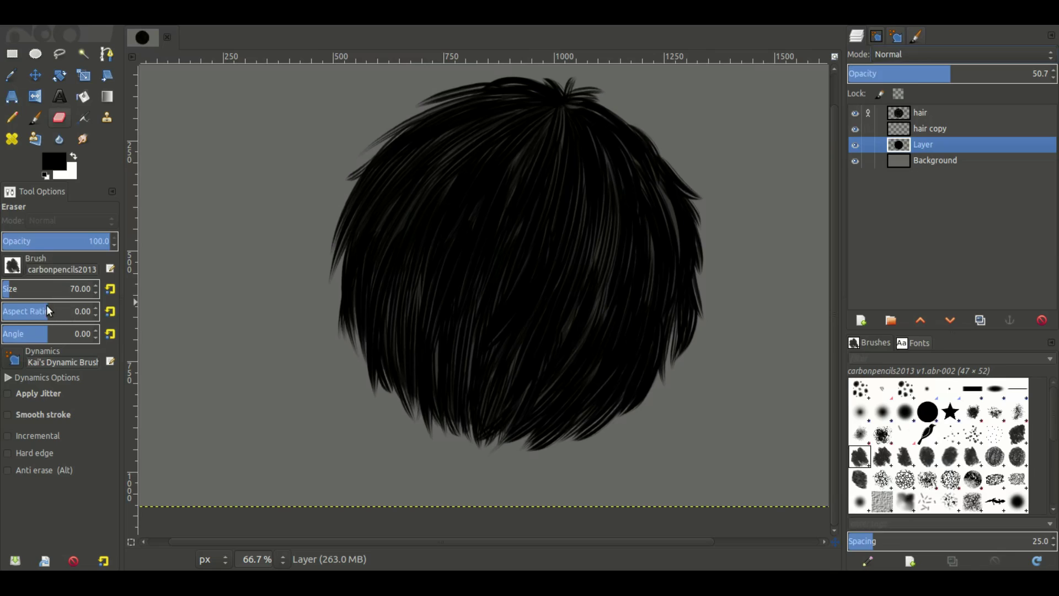
pyautogui.click(10, 307)
pyautogui.click(22, 284)
pyautogui.click(915, 37)
pyautogui.click(898, 39)
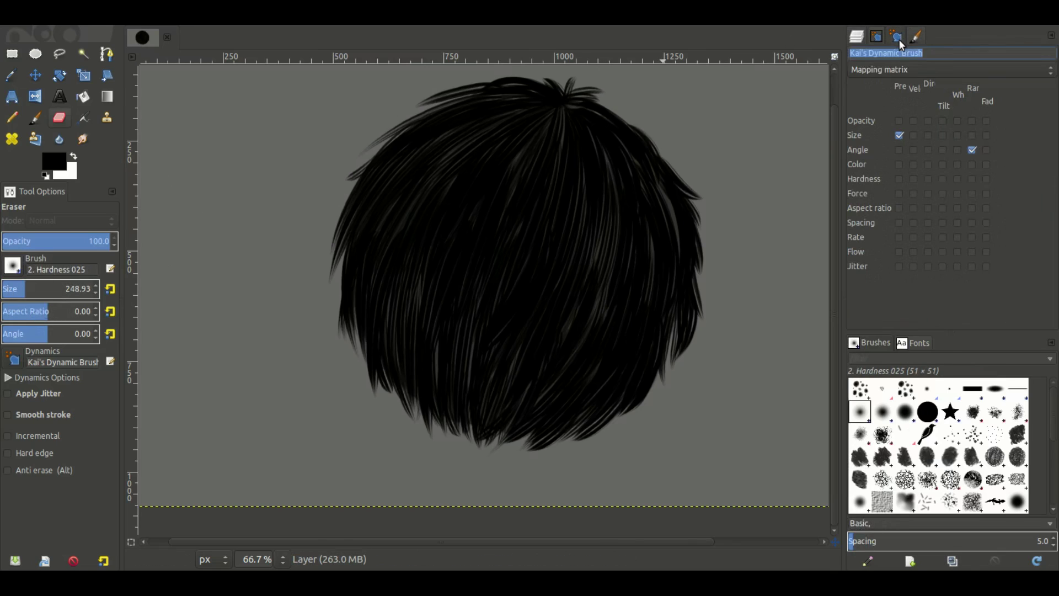
pyautogui.click(857, 36)
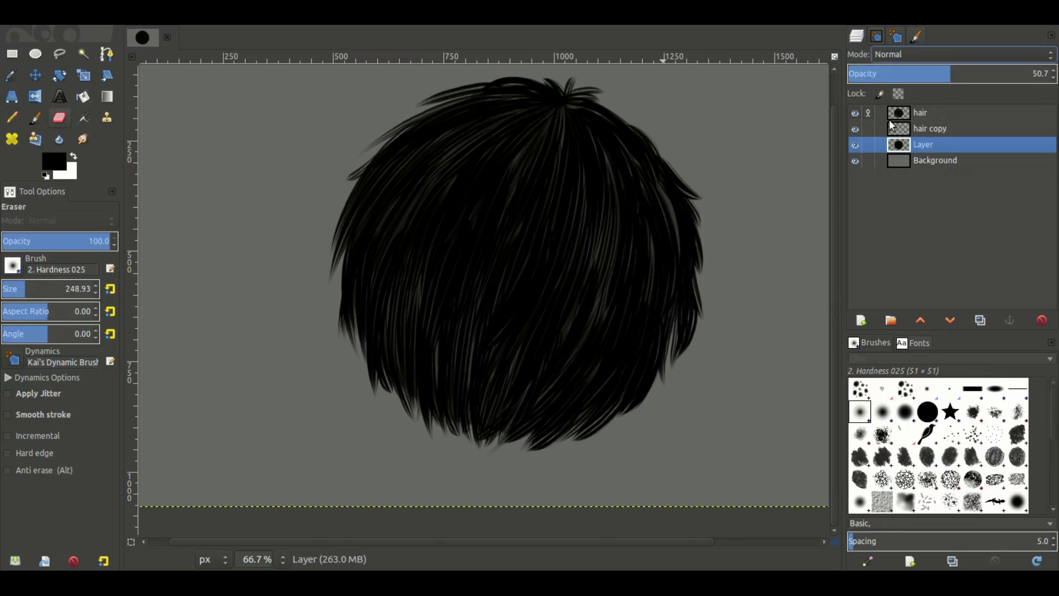
pyautogui.click(856, 113)
pyautogui.moveTo(412, 105)
pyautogui.mouseDown()
pyautogui.moveTo(351, 162)
pyautogui.moveTo(329, 211)
pyautogui.moveTo(320, 255)
pyautogui.moveTo(357, 377)
pyautogui.moveTo(382, 407)
pyautogui.moveTo(451, 446)
pyautogui.moveTo(545, 458)
pyautogui.moveTo(582, 451)
pyautogui.moveTo(663, 401)
pyautogui.moveTo(720, 303)
pyautogui.moveTo(714, 220)
pyautogui.moveTo(685, 145)
pyautogui.moveTo(651, 102)
pyautogui.moveTo(613, 83)
pyautogui.moveTo(525, 73)
pyautogui.moveTo(404, 87)
pyautogui.mouseUp()
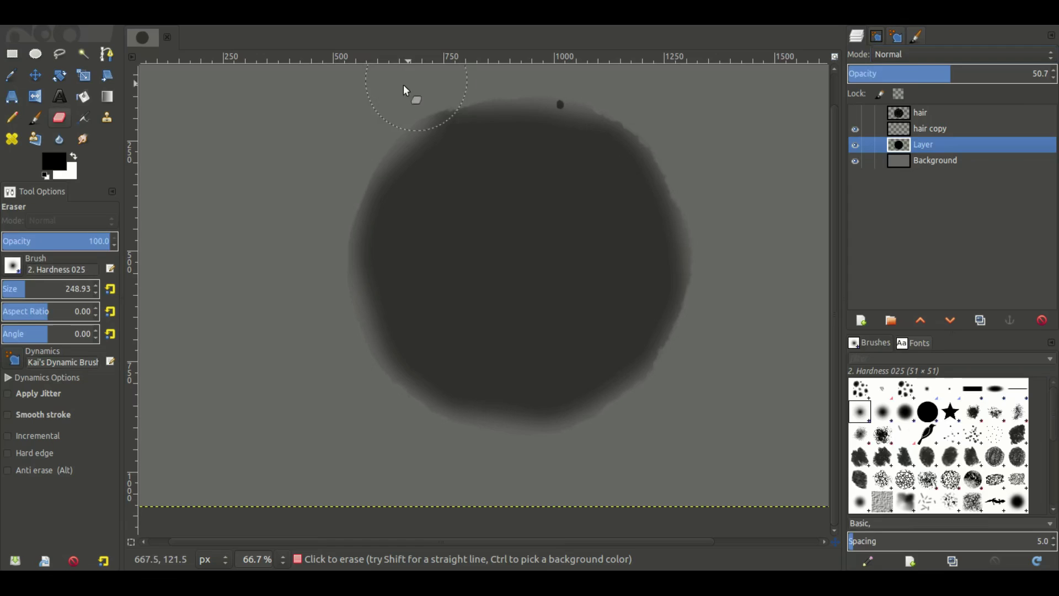
# Show the hair layer again and check how the softened circle looks behind the strands
pyautogui.click(855, 114)
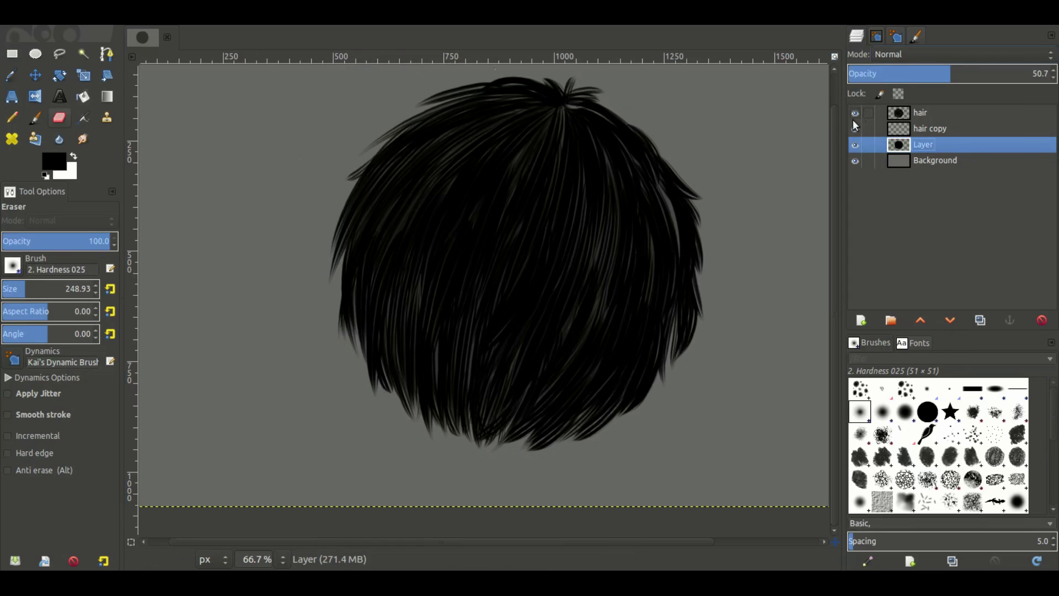
pyautogui.moveTo(592, 244); pyautogui.dragTo(583, 264)
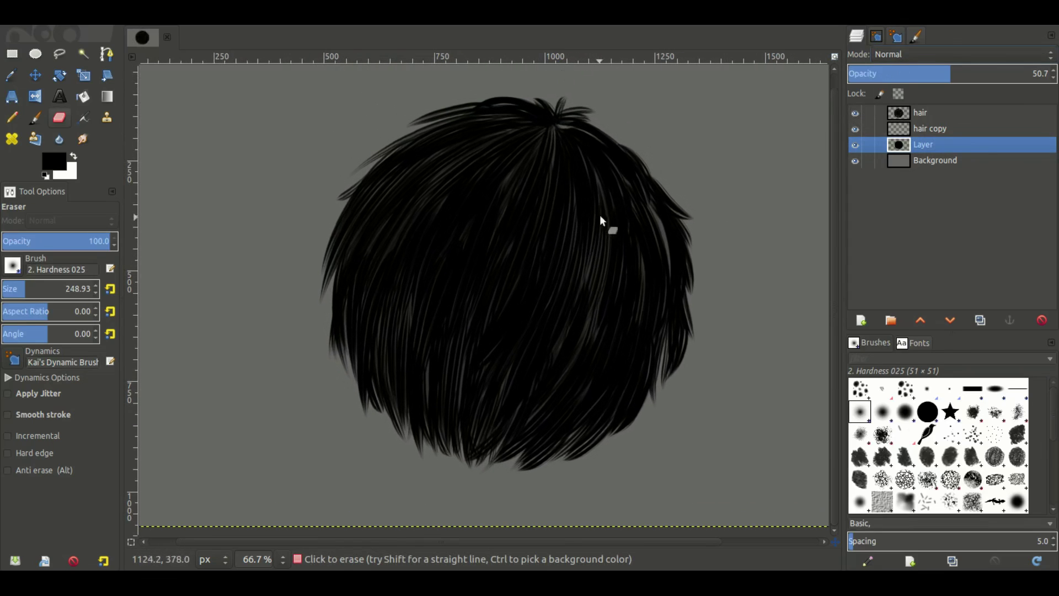
pyautogui.click(855, 144)
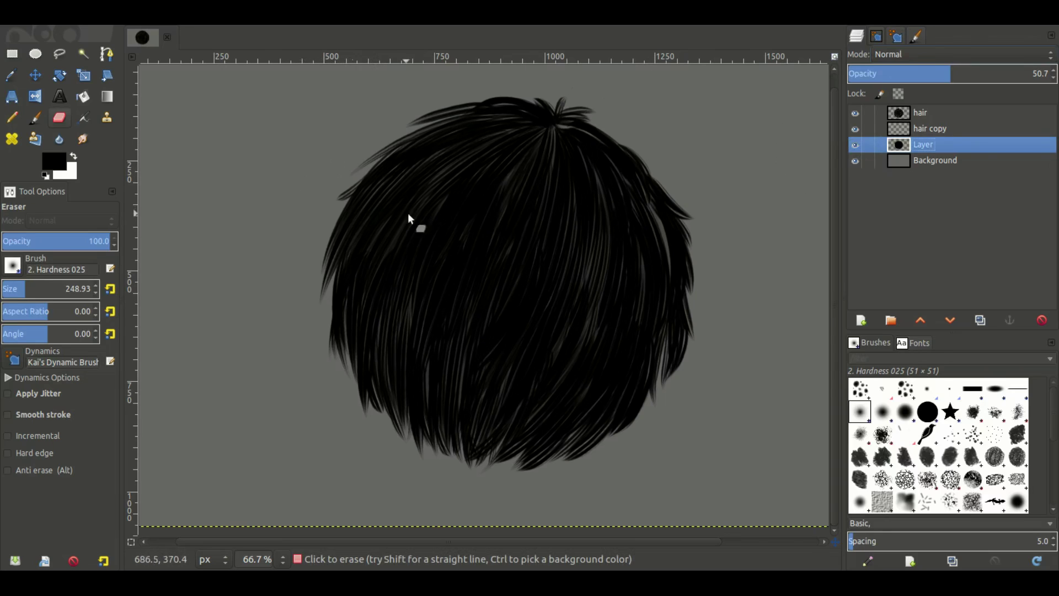
pyautogui.moveTo(457, 202); pyautogui.dragTo(471, 252)
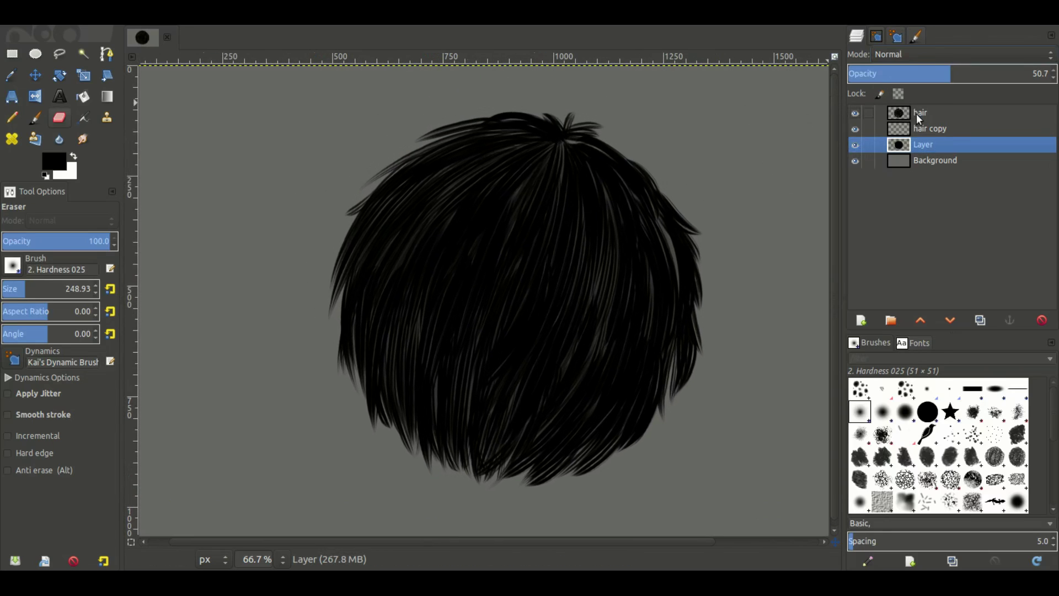
# Colorize the hair layer with a very dark brown tint
pyautogui.click(916, 113)
pyautogui.click(855, 114)
pyautogui.click(855, 114)
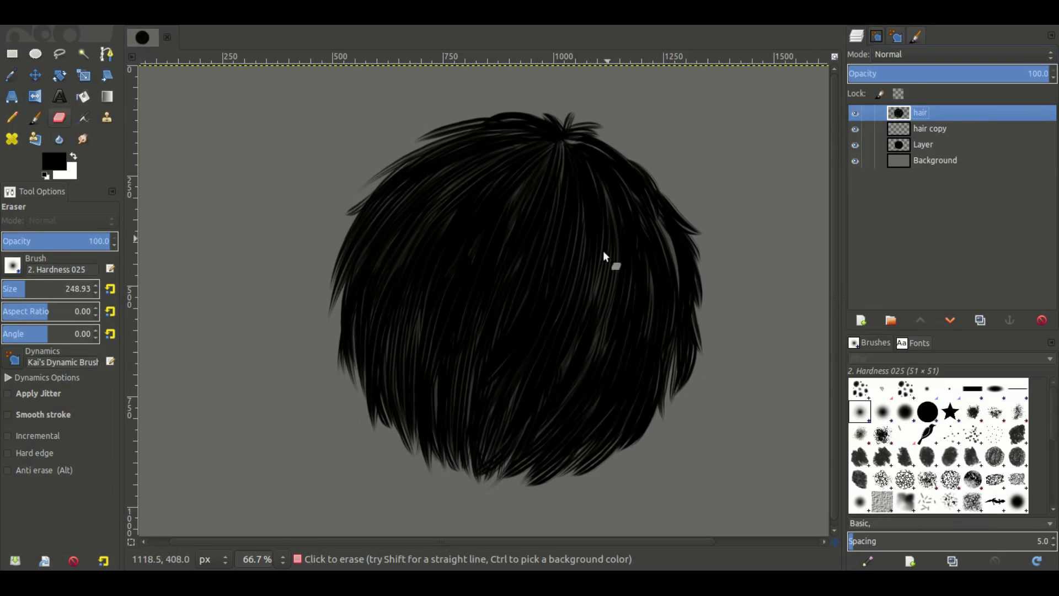
pyautogui.moveTo(731, 187); pyautogui.dragTo(696, 223)
pyautogui.moveTo(543, 254); pyautogui.dragTo(552, 223)
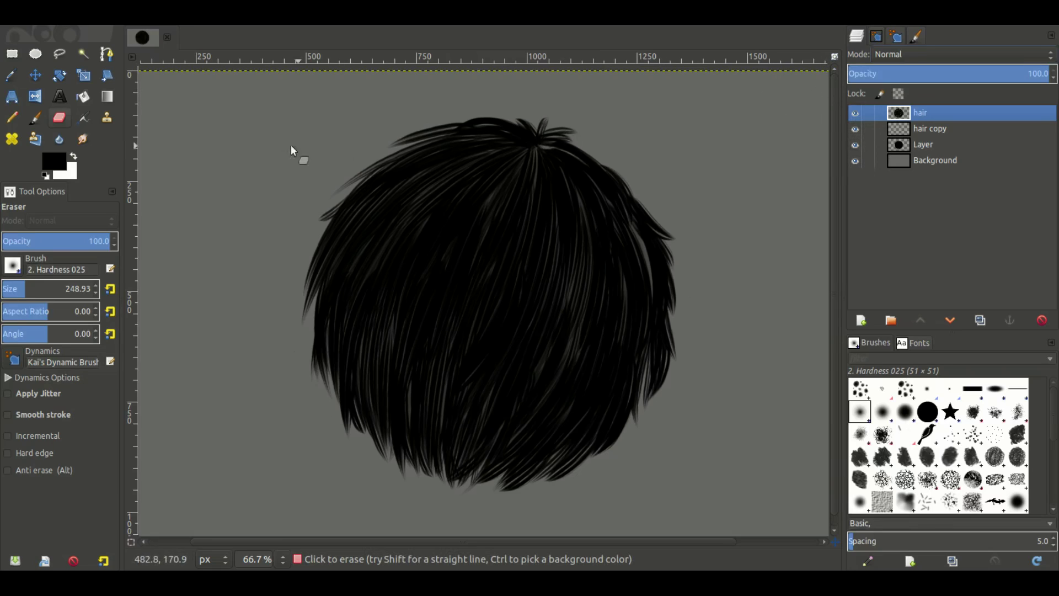
pyautogui.click(253, 58)
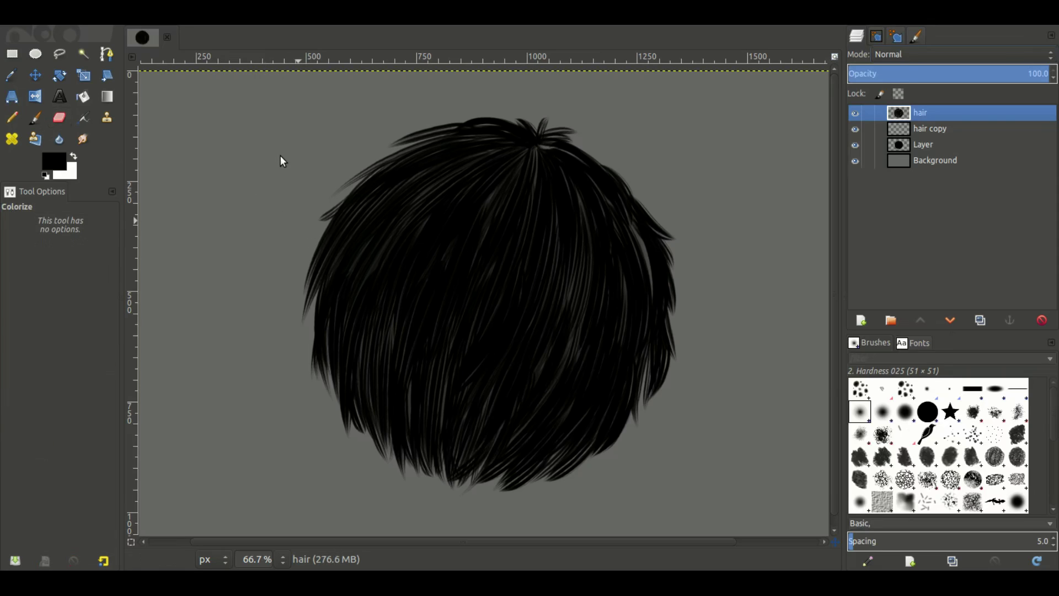
pyautogui.moveTo(280, 155); pyautogui.dragTo(285, 154)
pyautogui.moveTo(346, 208); pyautogui.dragTo(350, 203)
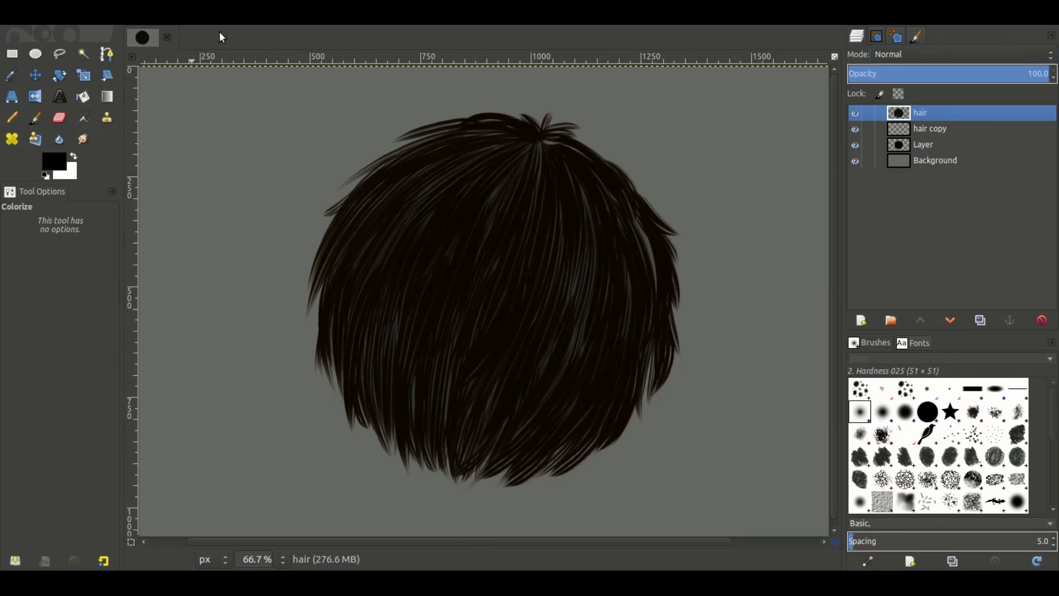
# Add a new transparent layer above the hair and set up the Paintbrush with the test hair brush in white
pyautogui.hotkey('shift', 'ctrl', 'n')
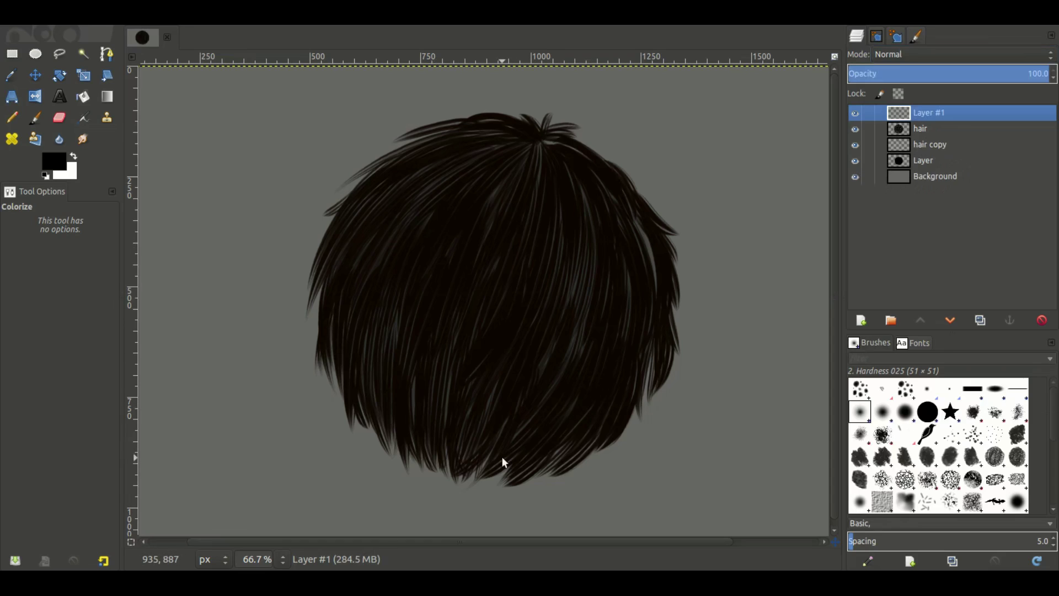
pyautogui.press('p')
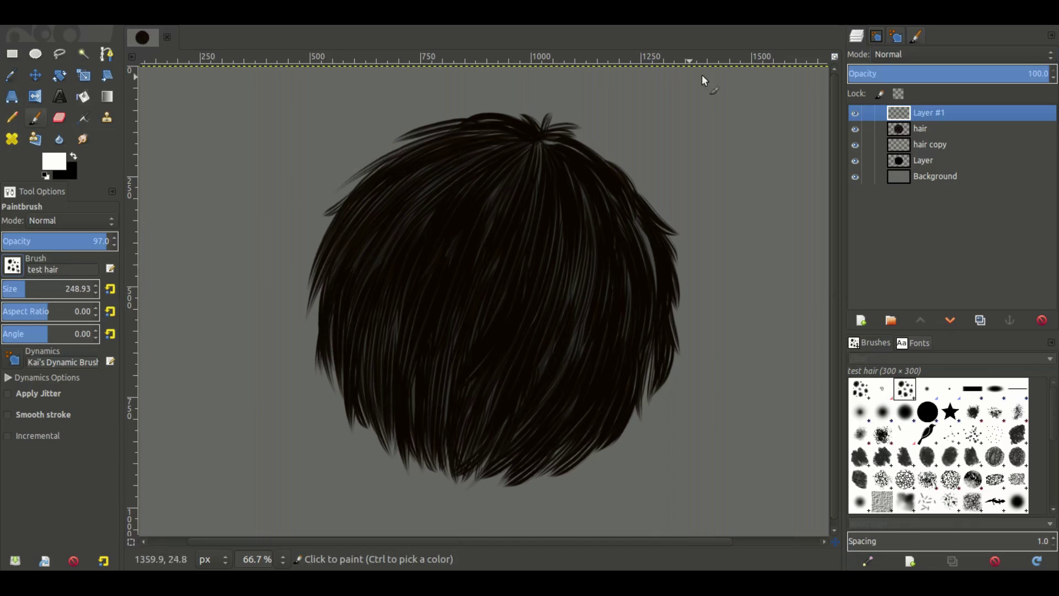
# Turn off the random angle in the brush dynamics and set the Paintbrush size to 70
pyautogui.click(914, 37)
pyautogui.click(899, 37)
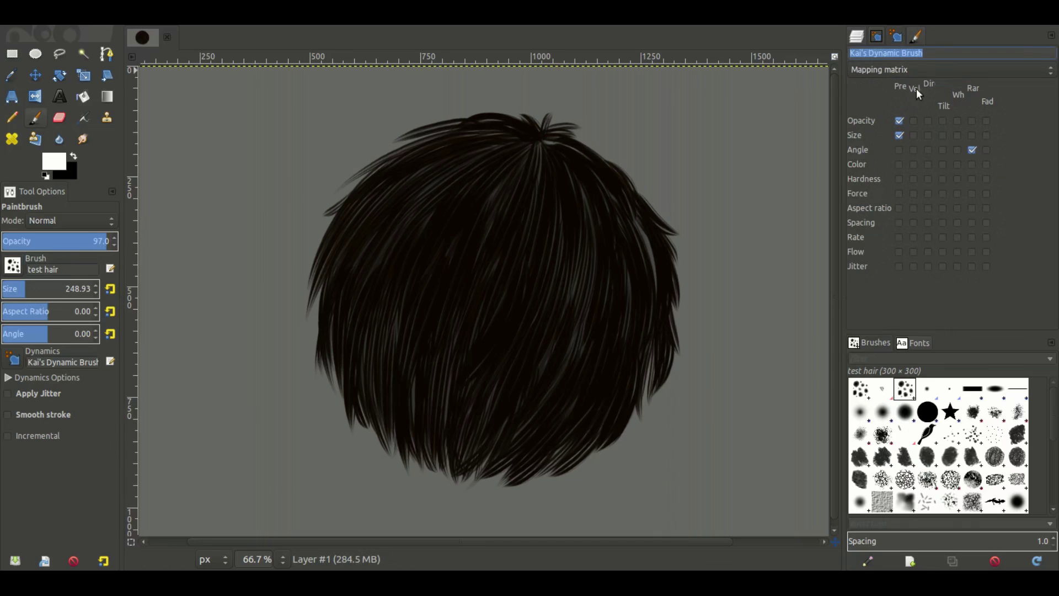
pyautogui.click(972, 151)
pyautogui.click(78, 288)
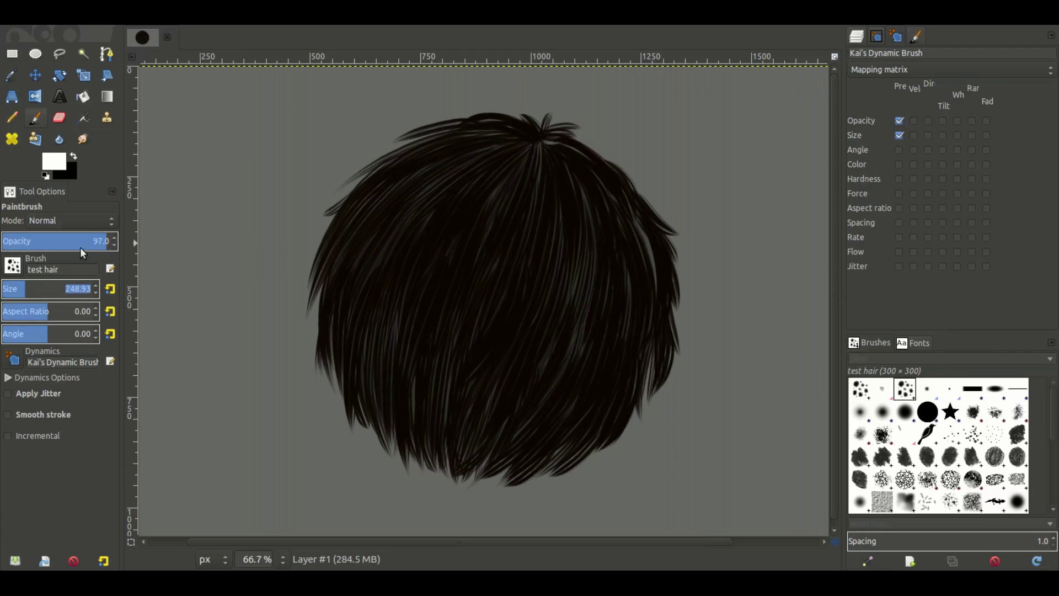
pyautogui.write('70')
pyautogui.press('Return')
pyautogui.click(856, 36)
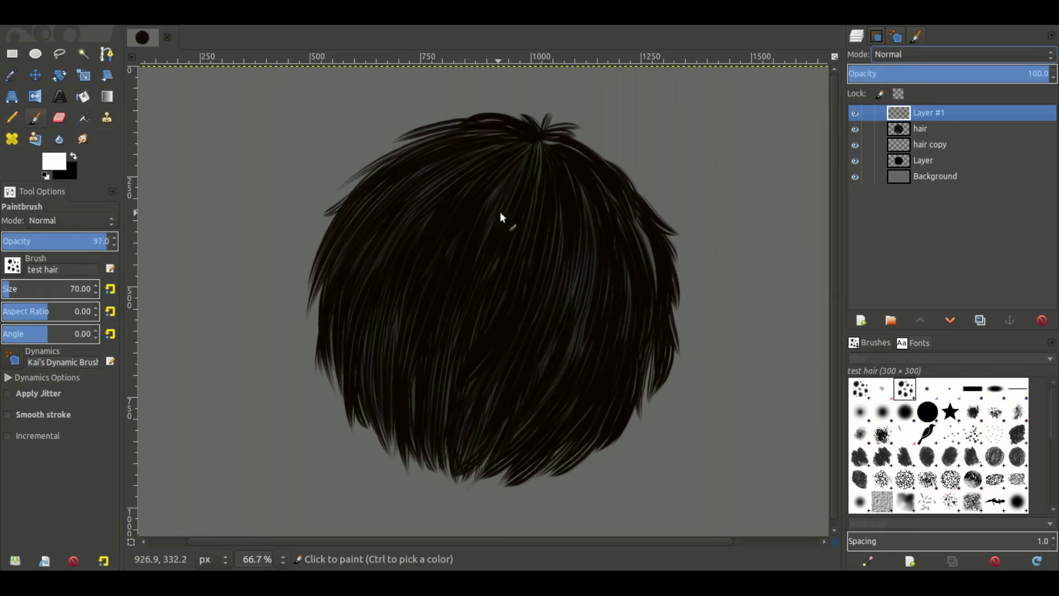
# Make white the foreground color again and turn off pressure-driven opacity in the brush dynamics
pyautogui.moveTo(452, 215); pyautogui.dragTo(482, 208)
pyautogui.moveTo(517, 142); pyautogui.dragTo(440, 188)
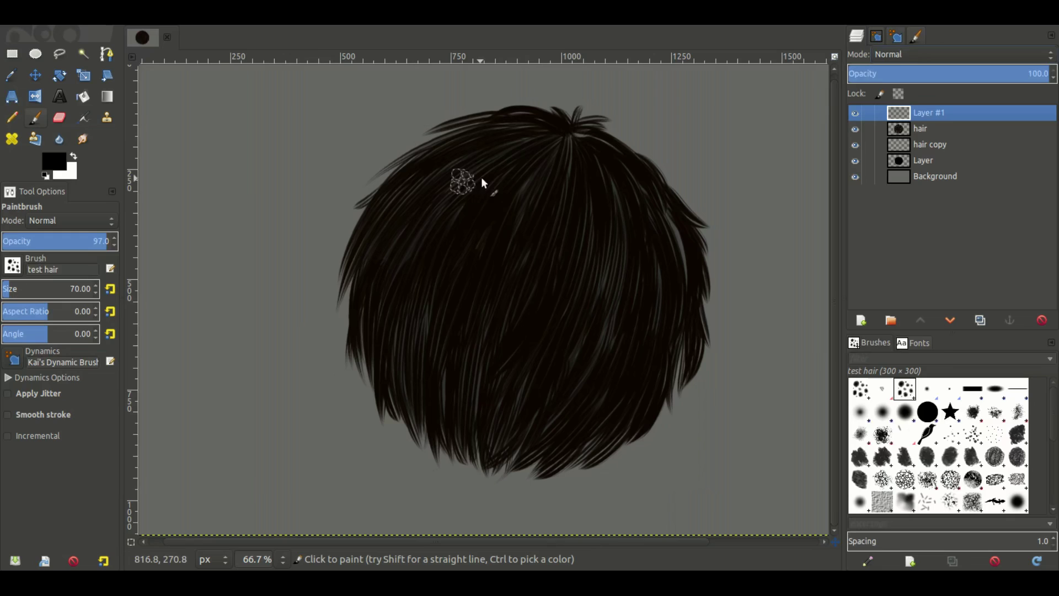
pyautogui.click(75, 158)
pyautogui.click(896, 36)
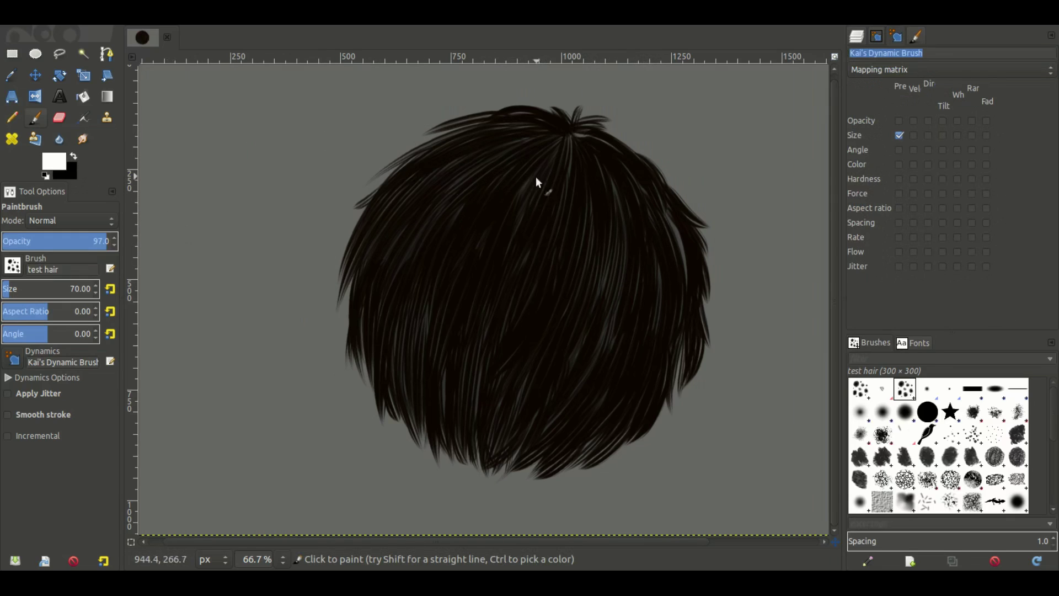
pyautogui.moveTo(511, 147)
pyautogui.mouseDown()
pyautogui.moveTo(442, 256)
pyautogui.moveTo(582, 284)
pyautogui.moveTo(539, 386)
pyautogui.mouseUp()
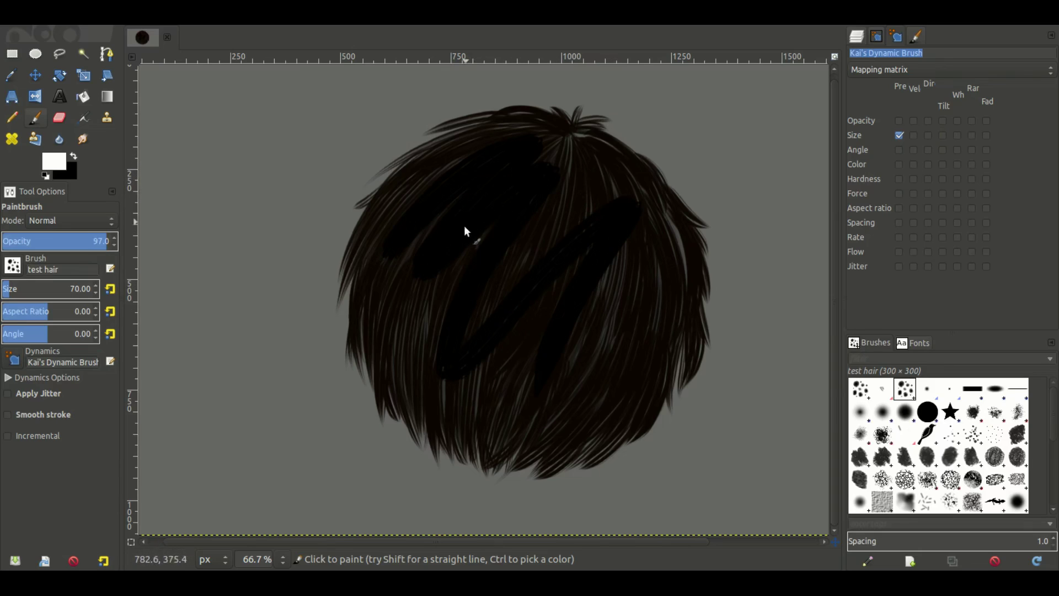
pyautogui.hotkey('ctrl', 'z')
pyautogui.hotkey('ctrl', 'z')
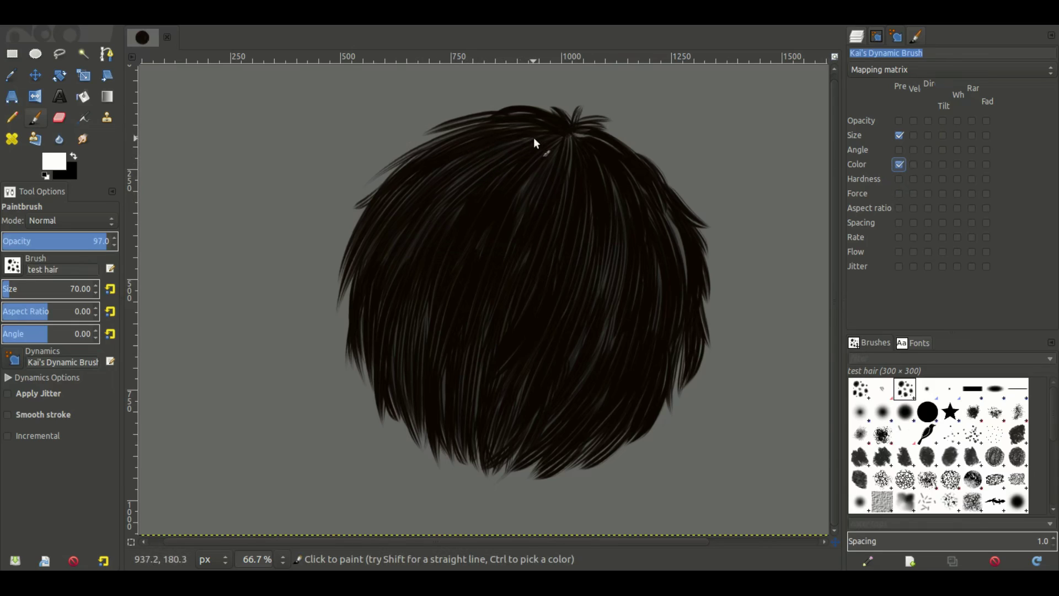
# Link pen pressure to color in the brush dynamics and paint light strands from the crown toward the ball's upper left
pyautogui.moveTo(536, 137)
pyautogui.mouseDown()
pyautogui.moveTo(434, 166)
pyautogui.moveTo(448, 172)
pyautogui.mouseUp()
pyautogui.hotkey('ctrl', 'z')
pyautogui.hotkey('ctrl', 'z')
pyautogui.moveTo(541, 132)
pyautogui.mouseDown()
pyautogui.moveTo(532, 150)
pyautogui.moveTo(409, 212)
pyautogui.moveTo(409, 273)
pyautogui.mouseUp()
pyautogui.hotkey('ctrl', 'z')
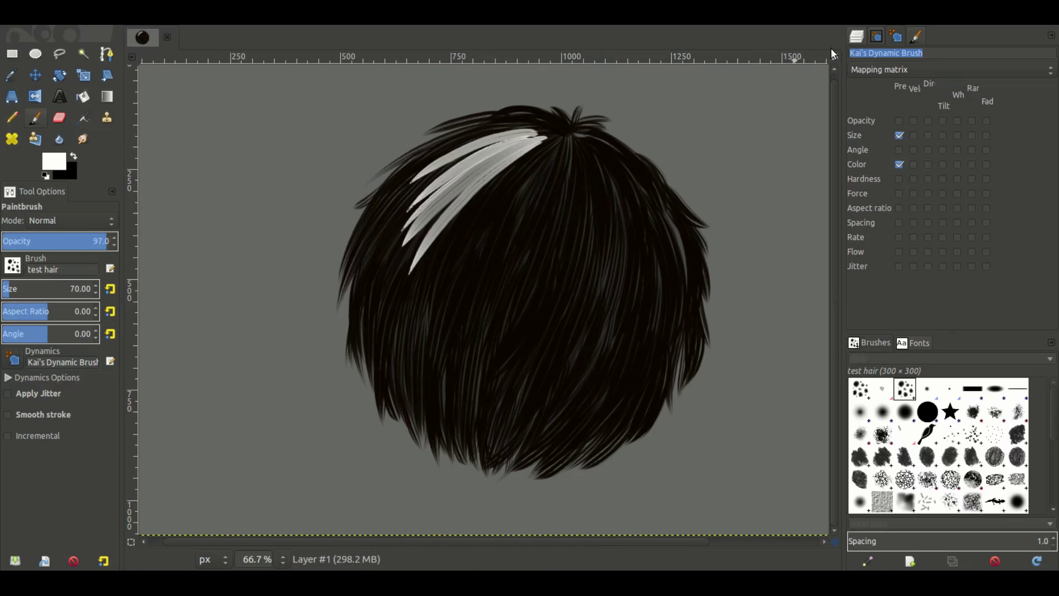
# Paint more light strands fanning down from the crown on Layer #1 and set that layer's mode to Overlay
pyautogui.click(857, 36)
pyautogui.moveTo(530, 164); pyautogui.dragTo(436, 259)
pyautogui.moveTo(545, 148)
pyautogui.mouseDown()
pyautogui.moveTo(455, 232)
pyautogui.moveTo(441, 291)
pyautogui.moveTo(467, 300)
pyautogui.moveTo(486, 281)
pyautogui.mouseUp()
pyautogui.hotkey('ctrl', 'z')
pyautogui.moveTo(564, 154)
pyautogui.mouseDown()
pyautogui.moveTo(510, 262)
pyautogui.moveTo(538, 298)
pyautogui.moveTo(552, 268)
pyautogui.mouseUp()
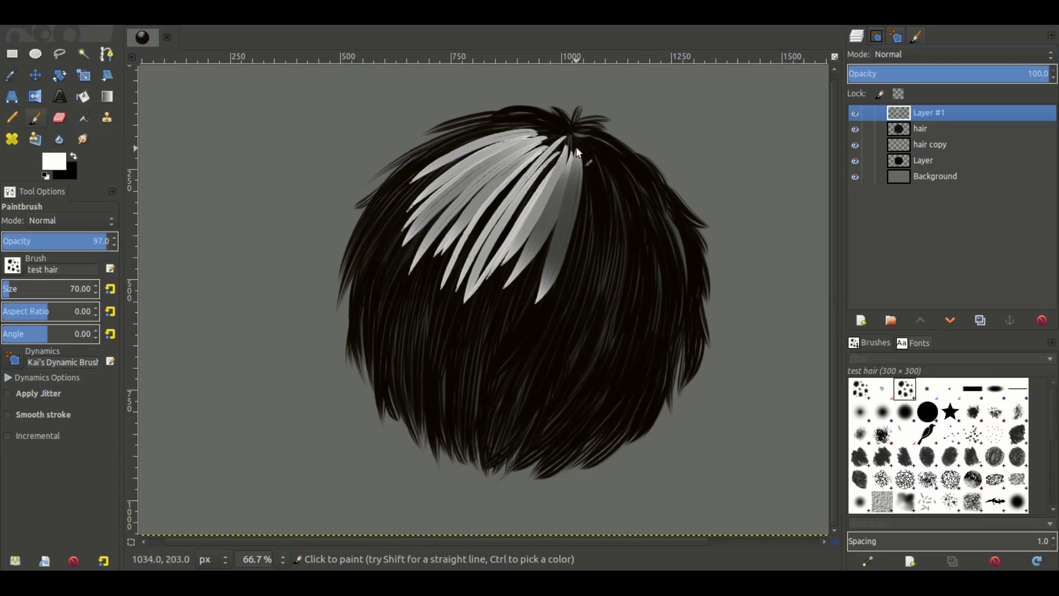
pyautogui.moveTo(572, 141); pyautogui.dragTo(585, 240)
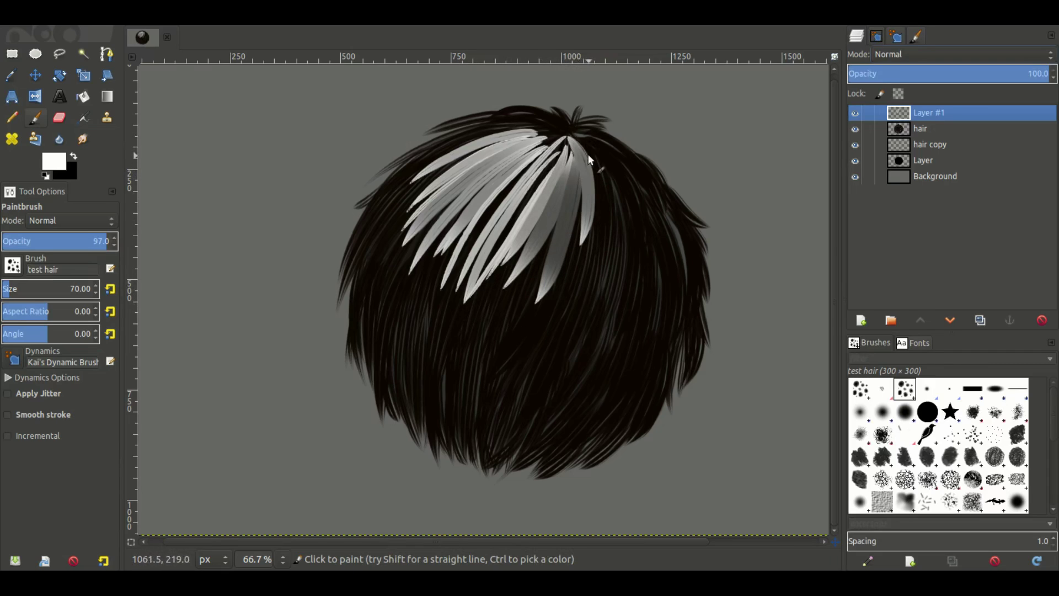
pyautogui.click(927, 230)
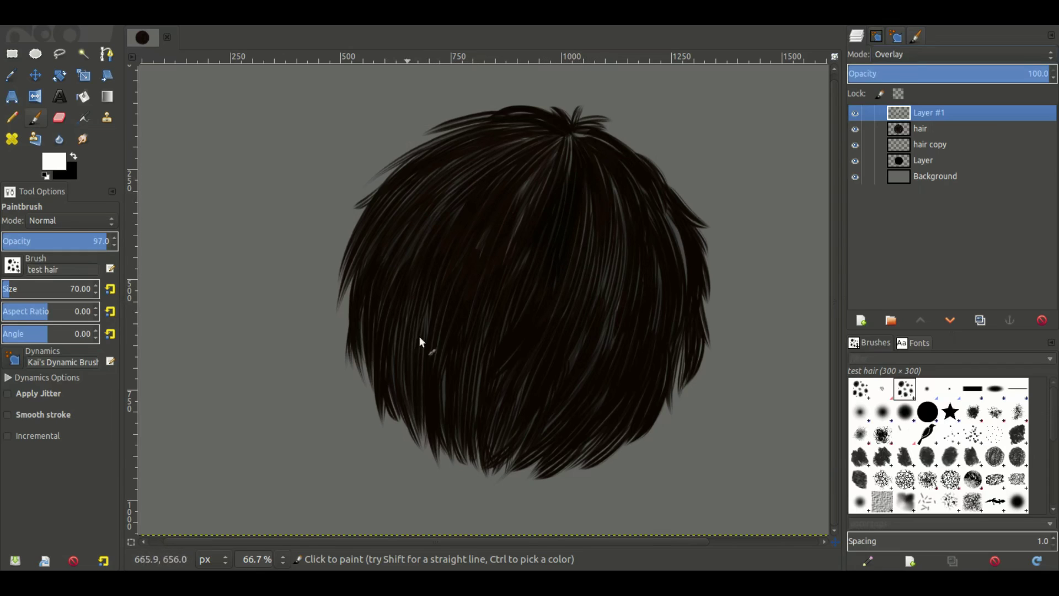
# Increase the opacity of the base circle's layer, checking it with the hair layer hidden, and show the hair again
pyautogui.click(923, 160)
pyautogui.moveTo(987, 74); pyautogui.dragTo(945, 80)
pyautogui.click(856, 144)
pyautogui.click(855, 162)
pyautogui.click(856, 163)
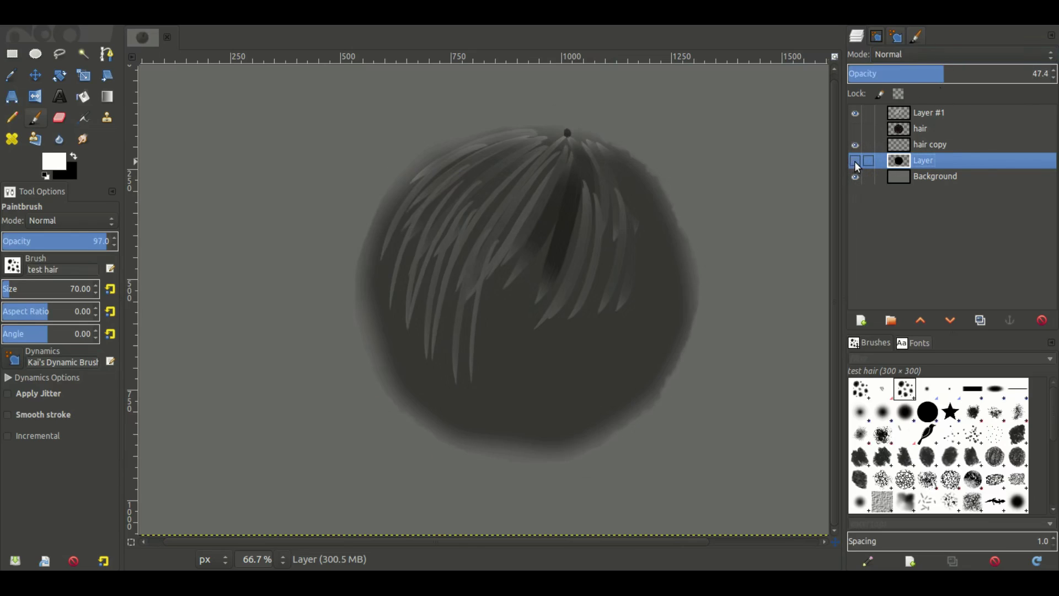
pyautogui.click(856, 162)
pyautogui.click(855, 162)
pyautogui.click(956, 74)
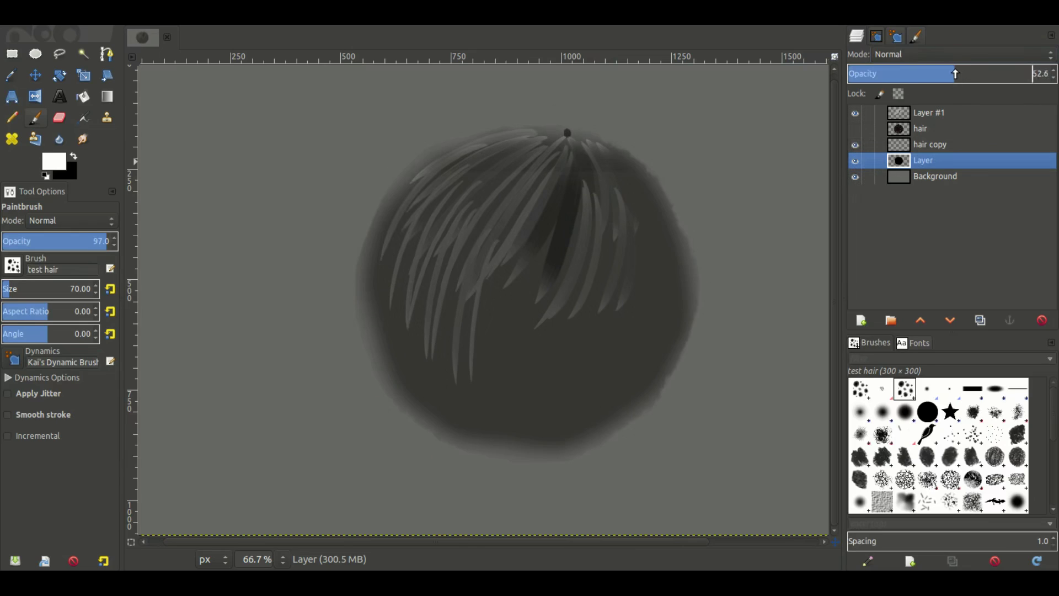
pyautogui.click(856, 130)
# Continue the light strands down the ball on Layer #1 and hide the Background layer
pyautogui.click(907, 113)
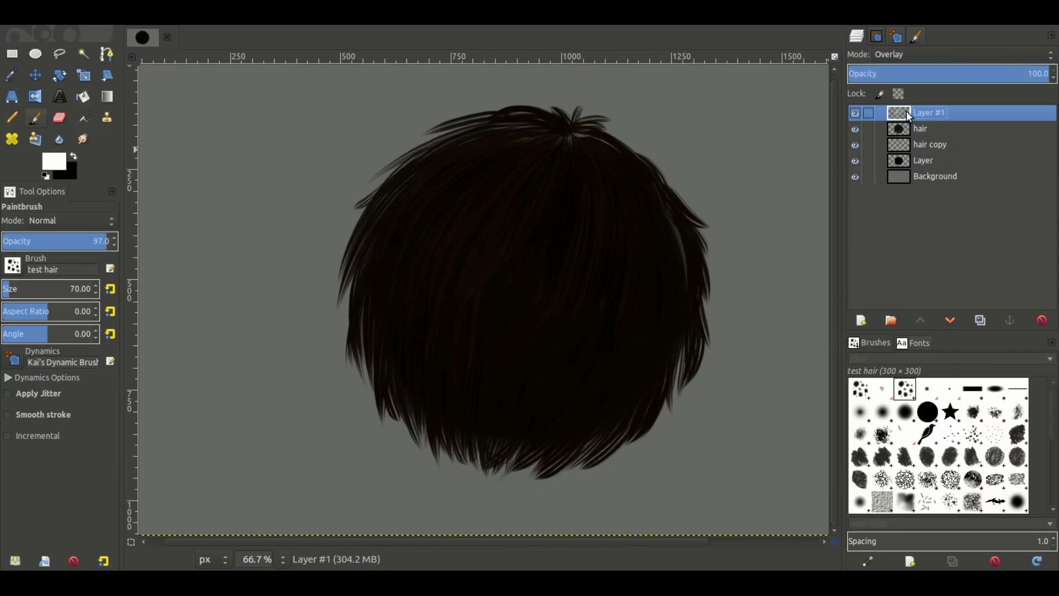
pyautogui.click(856, 113)
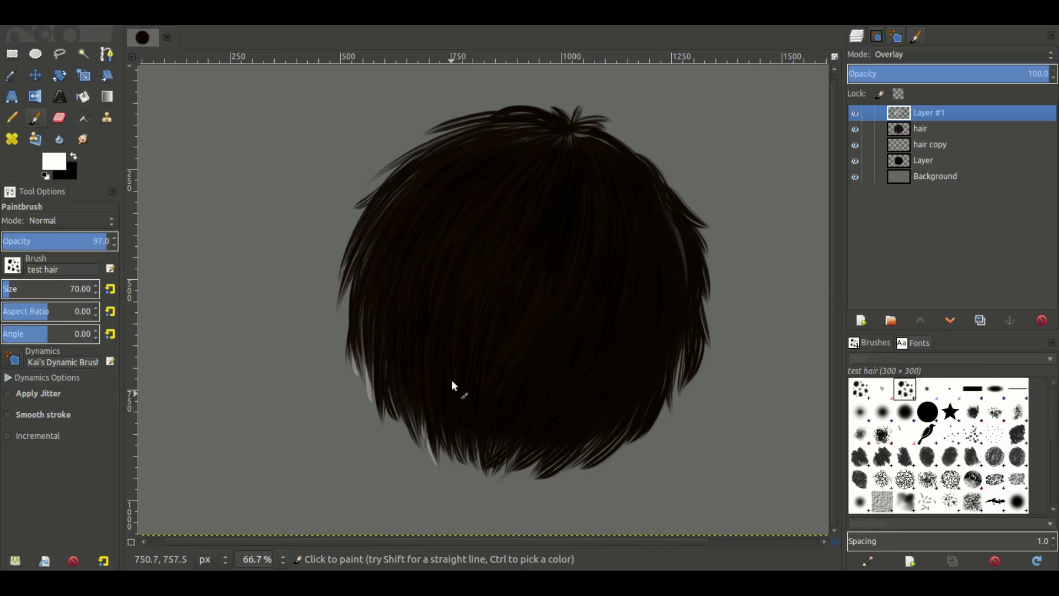
pyautogui.click(855, 177)
pyautogui.scroll(-2, 475, 301)
pyautogui.hscroll(1, 475, 301)
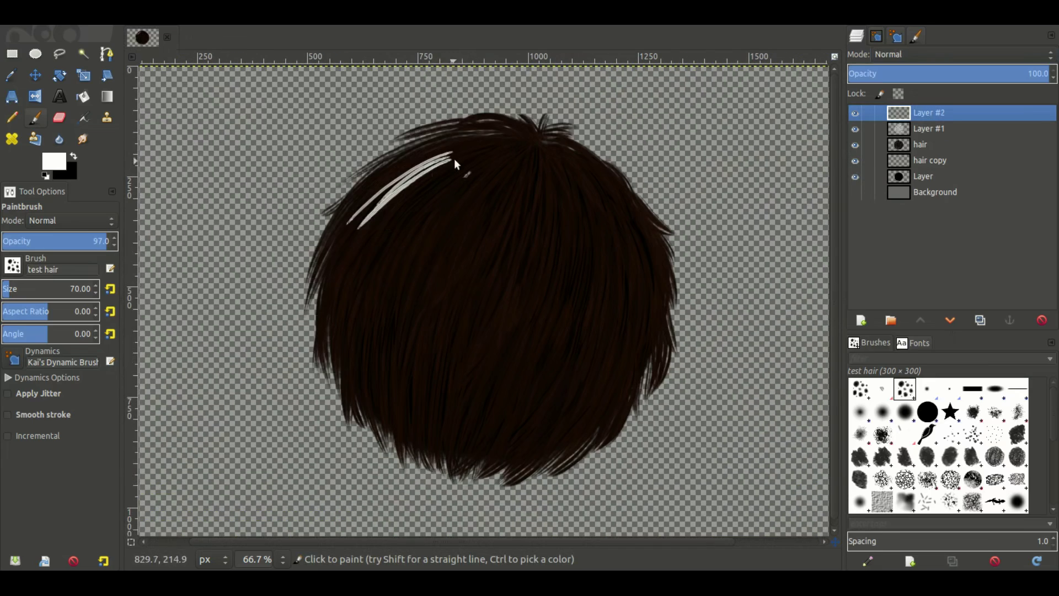
# Add a new transparent layer on top and paint thin white highlight strands from the ball's upper left to below the crown
pyautogui.moveTo(413, 183); pyautogui.dragTo(376, 223)
pyautogui.moveTo(474, 186); pyautogui.dragTo(479, 198)
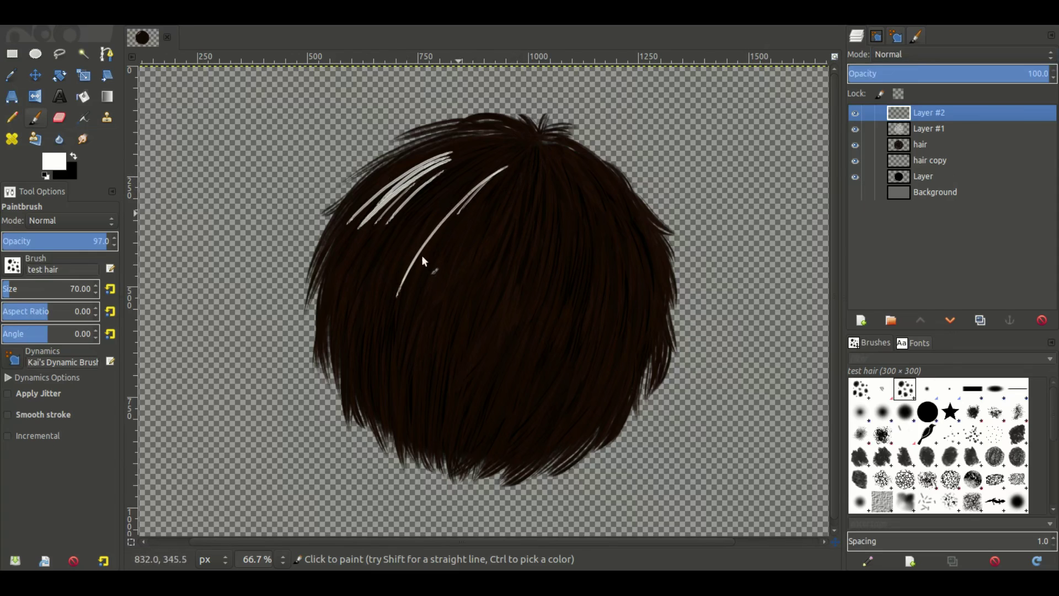
pyautogui.moveTo(523, 154); pyautogui.dragTo(436, 254)
pyautogui.moveTo(495, 185); pyautogui.dragTo(433, 276)
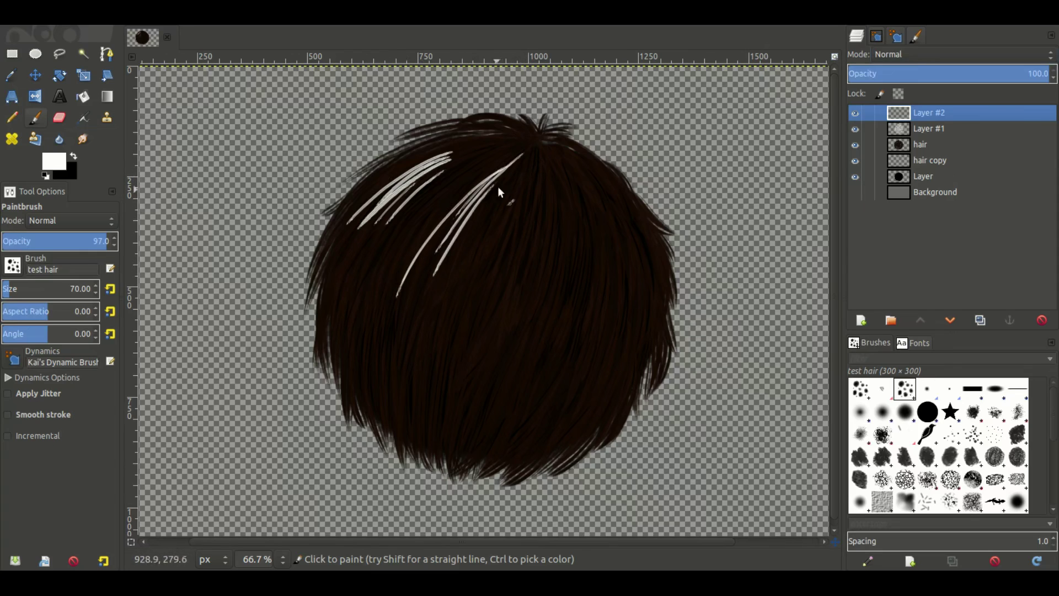
pyautogui.click(464, 272)
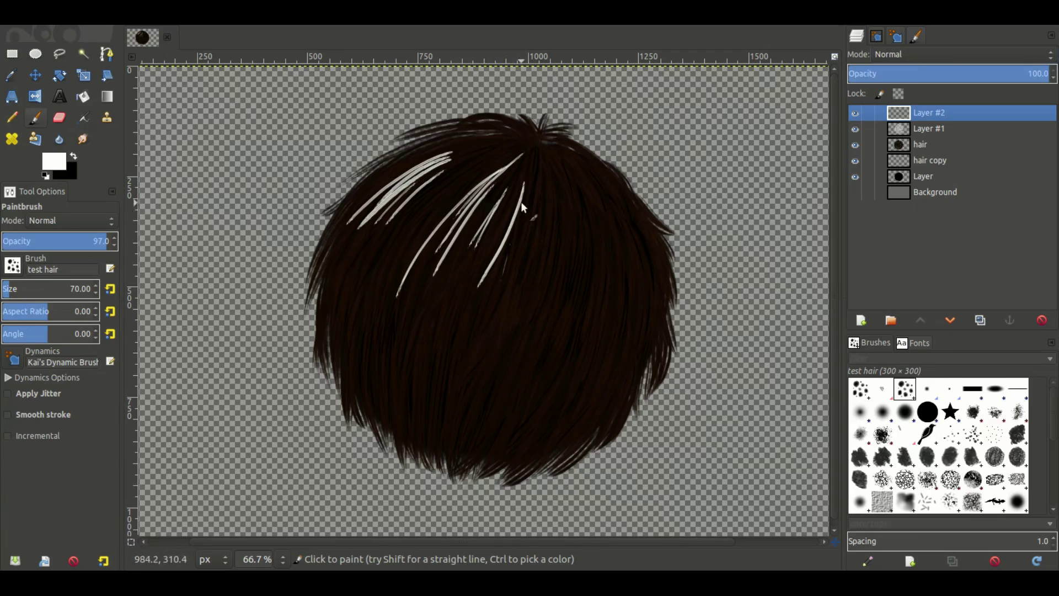
pyautogui.click(505, 302)
pyautogui.click(513, 298)
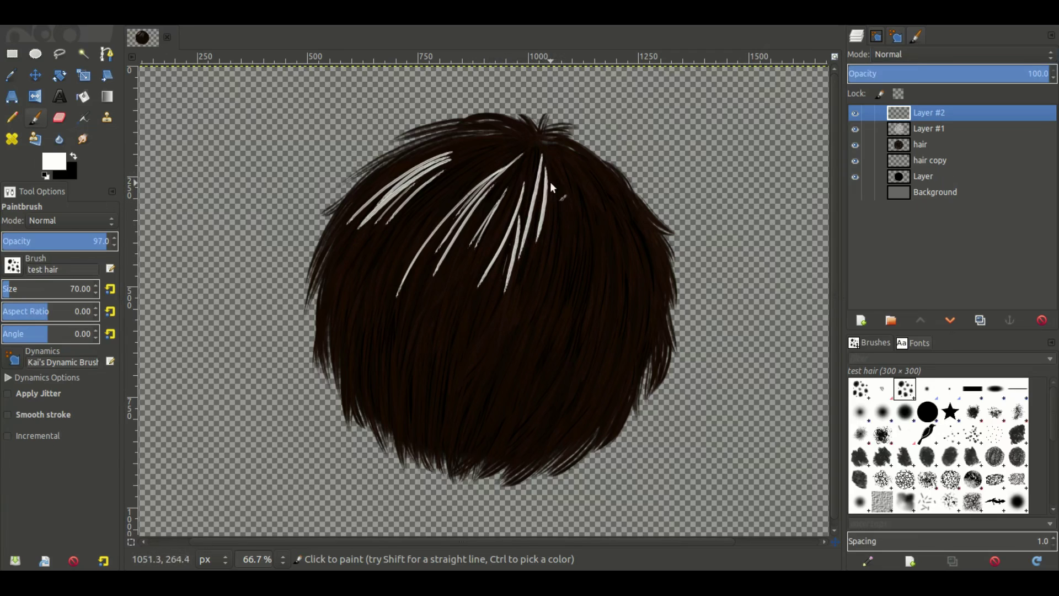
pyautogui.moveTo(551, 194); pyautogui.dragTo(537, 295)
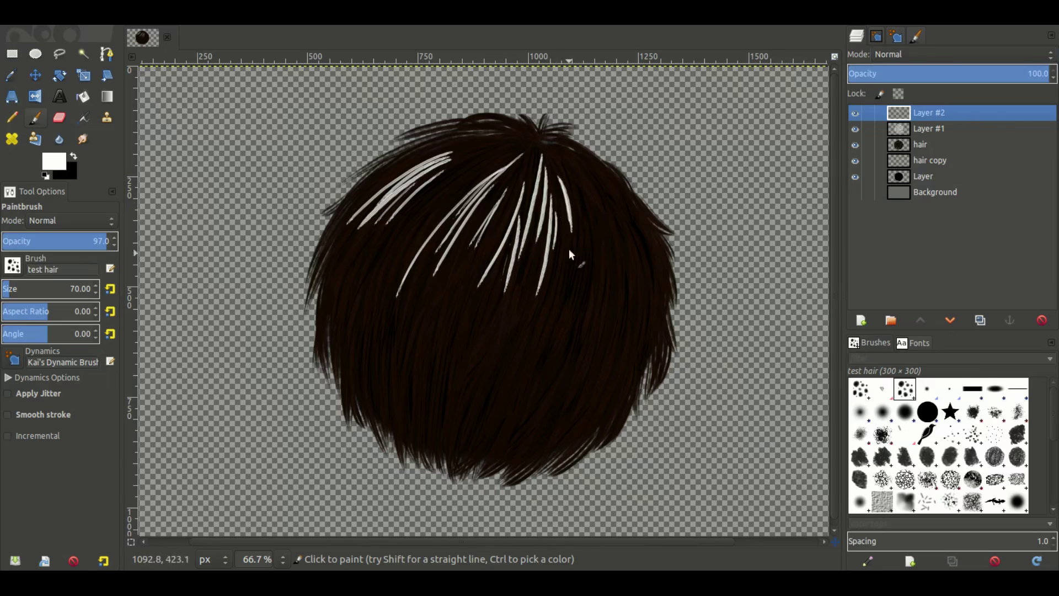
# Paint white highlight strands down the ball's upper right side and along its upper left edge
pyautogui.moveTo(601, 234); pyautogui.dragTo(596, 305)
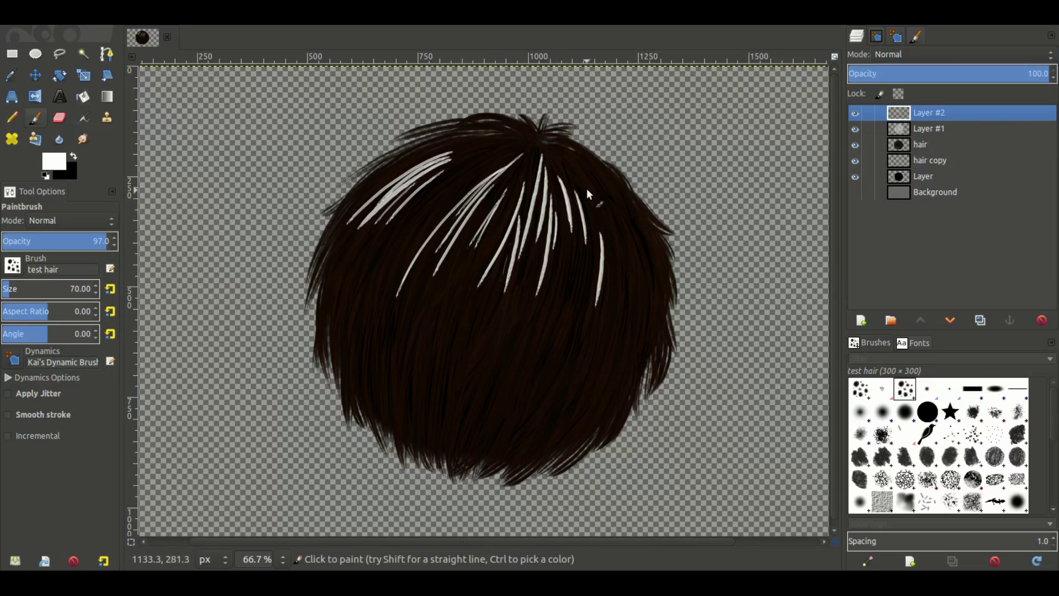
pyautogui.moveTo(598, 198); pyautogui.dragTo(627, 322)
pyautogui.moveTo(624, 214); pyautogui.dragTo(635, 263)
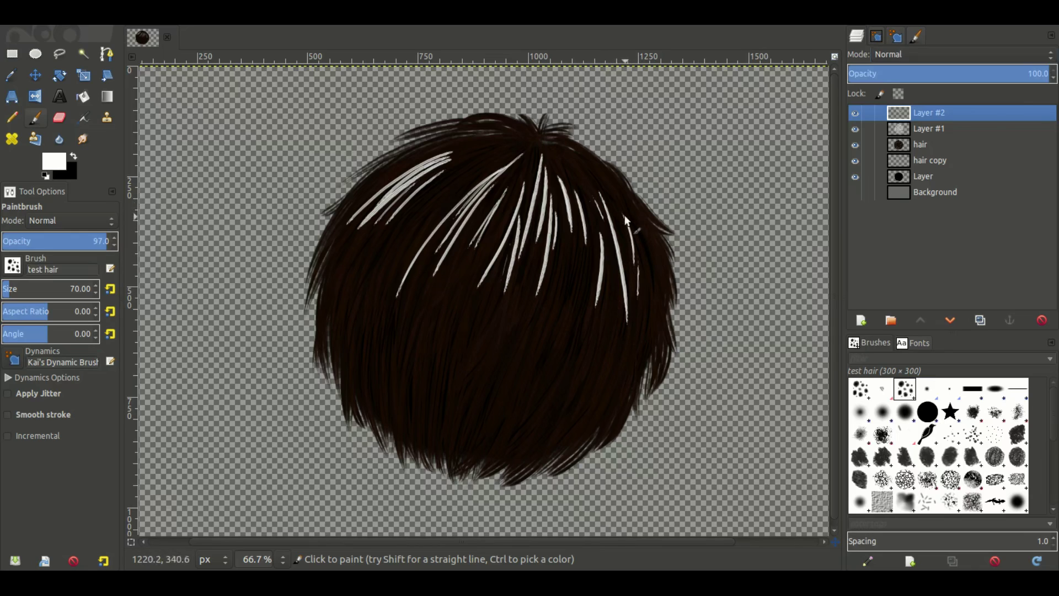
pyautogui.moveTo(625, 219); pyautogui.dragTo(633, 289)
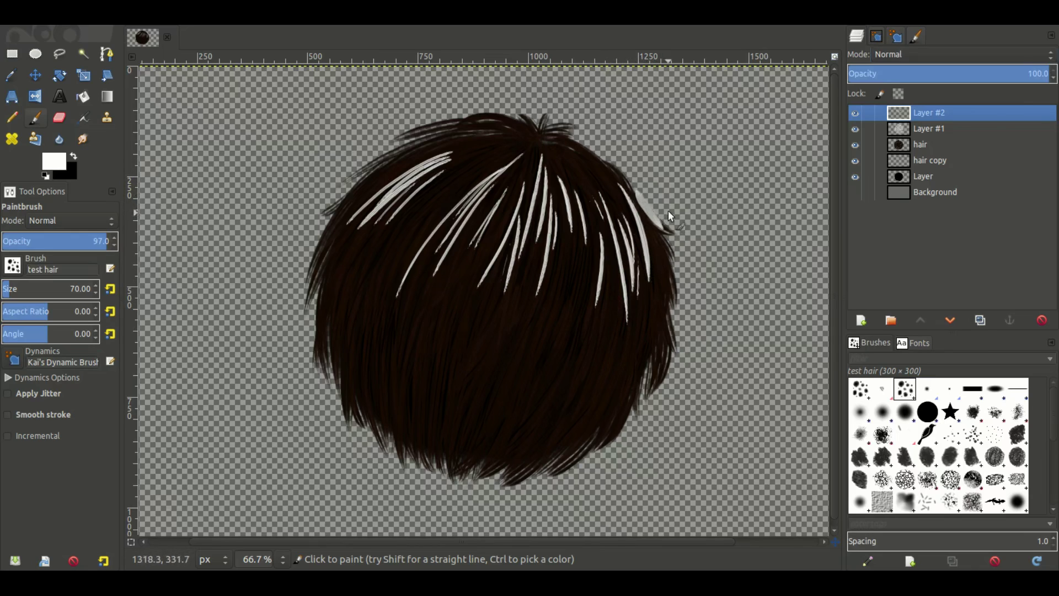
pyautogui.moveTo(388, 167); pyautogui.dragTo(346, 202)
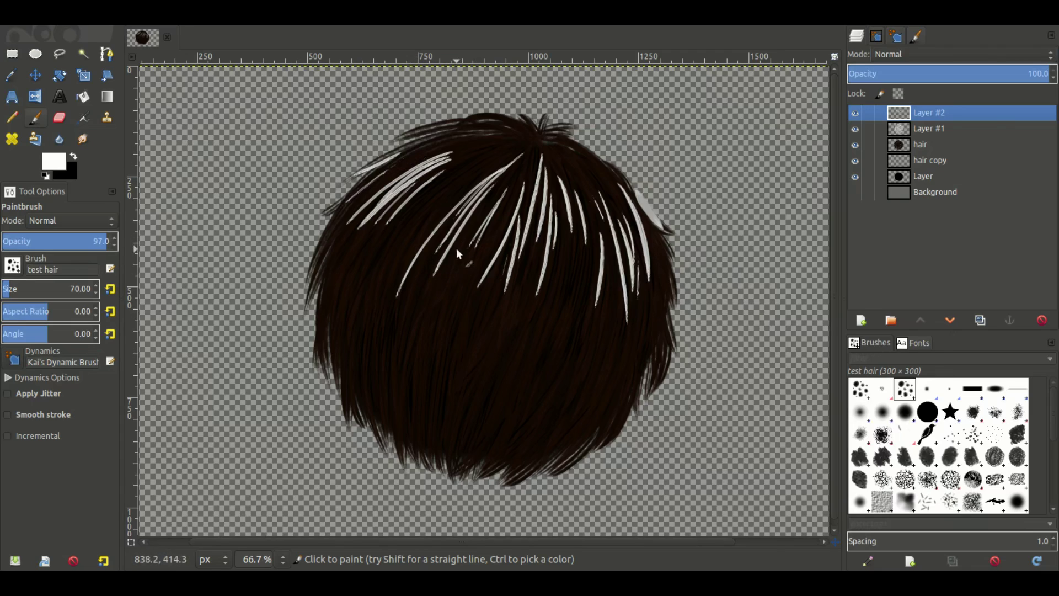
# Fill the gaps in the highlight band with more thin white strands on Layer #2
pyautogui.moveTo(493, 236); pyautogui.dragTo(467, 269)
pyautogui.moveTo(466, 178); pyautogui.dragTo(395, 245)
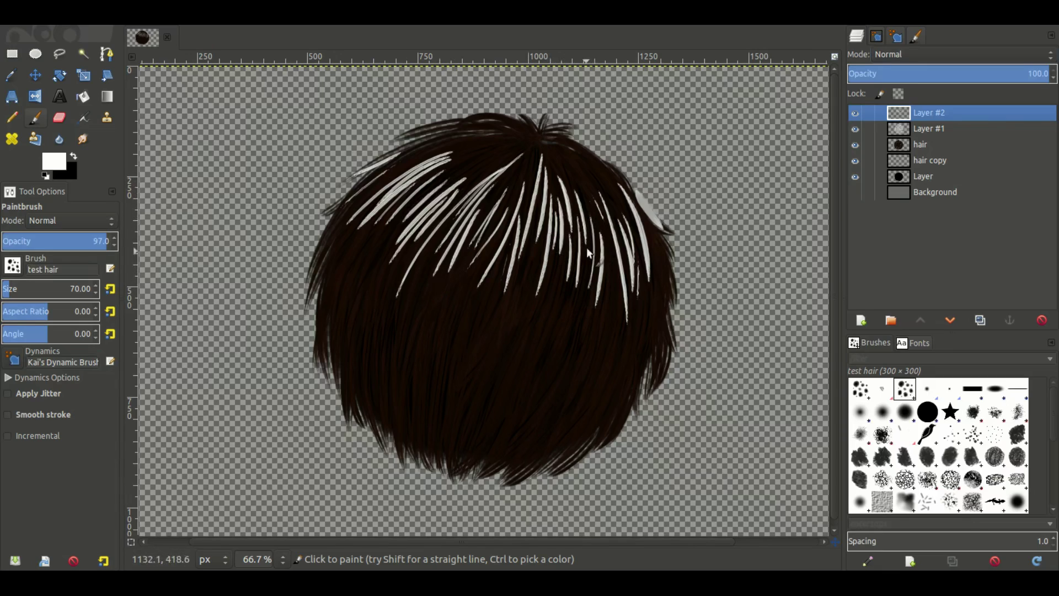
pyautogui.scroll(2, 518, 243)
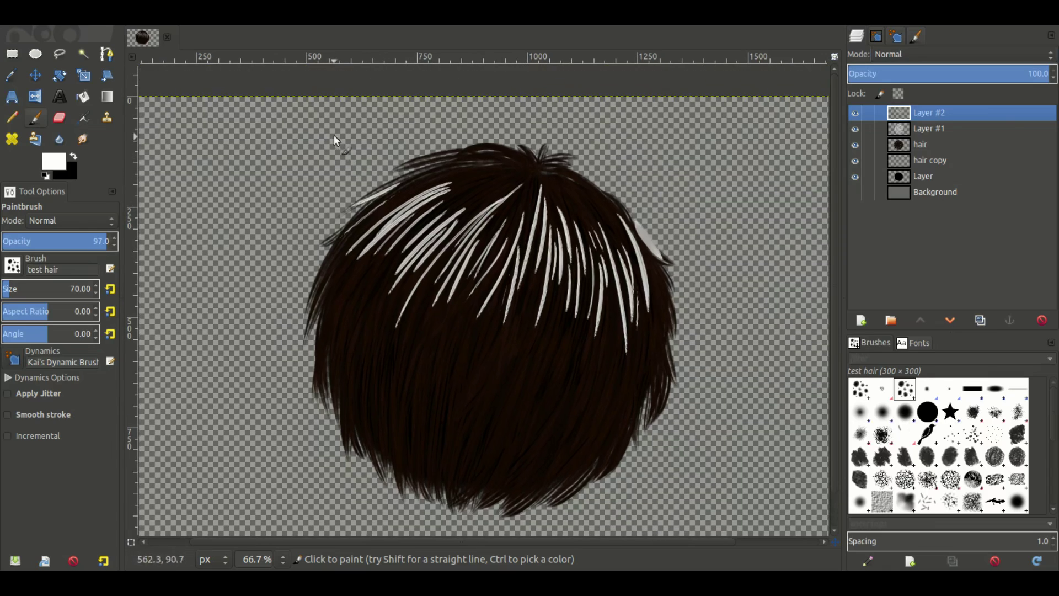
pyautogui.moveTo(330, 108)
pyautogui.mouseDown()
pyautogui.moveTo(734, 197)
pyautogui.moveTo(325, 154)
pyautogui.moveTo(607, 286)
pyautogui.moveTo(551, 292)
pyautogui.mouseUp()
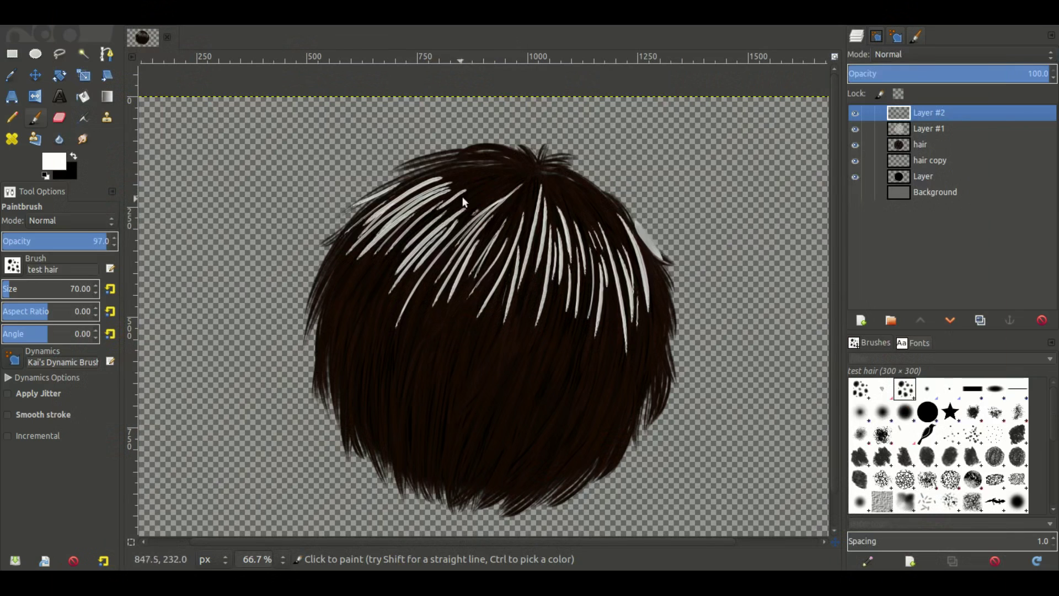
pyautogui.moveTo(390, 258); pyautogui.dragTo(366, 305)
pyautogui.moveTo(507, 231); pyautogui.dragTo(498, 264)
# Set Layer #2 to Overlay mode and duplicate it to strengthen the highlights
pyautogui.click(923, 55)
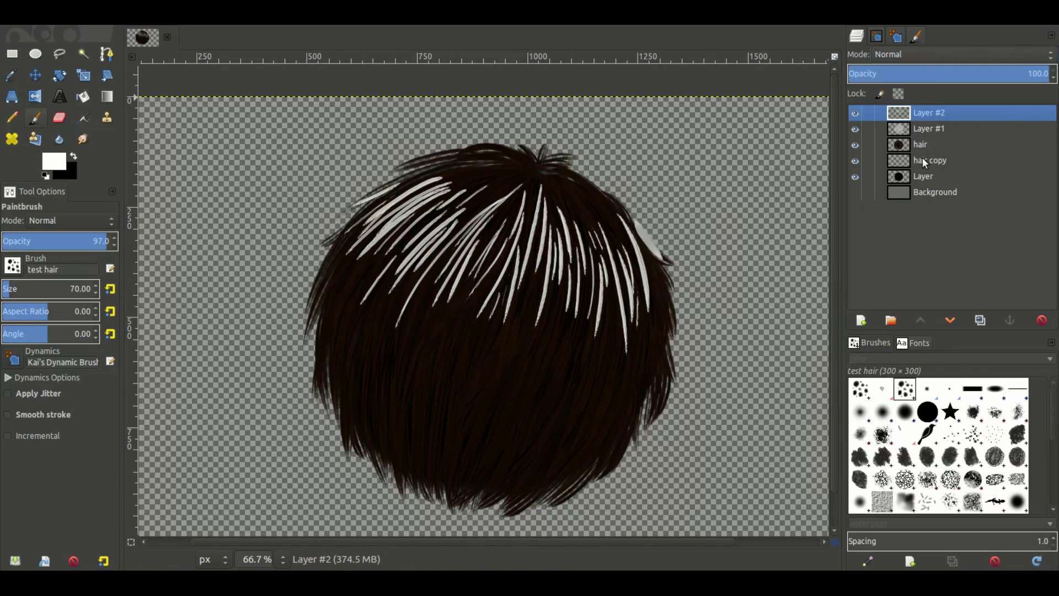
pyautogui.click(889, 219)
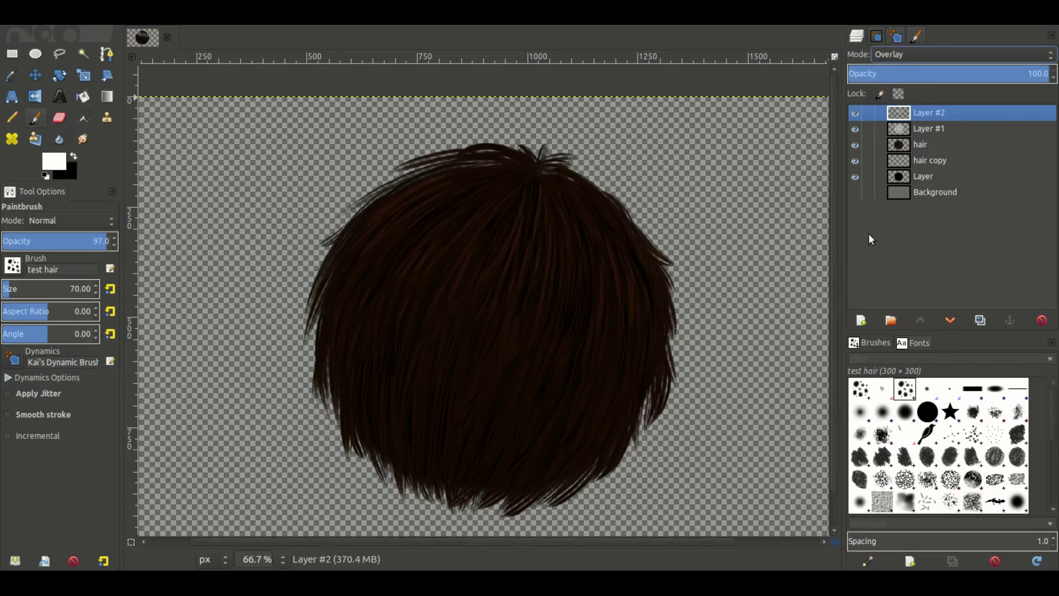
pyautogui.click(936, 112)
pyautogui.hotkey('ctrl', 'shift', 'd')
pyautogui.moveTo(654, 212); pyautogui.dragTo(671, 185)
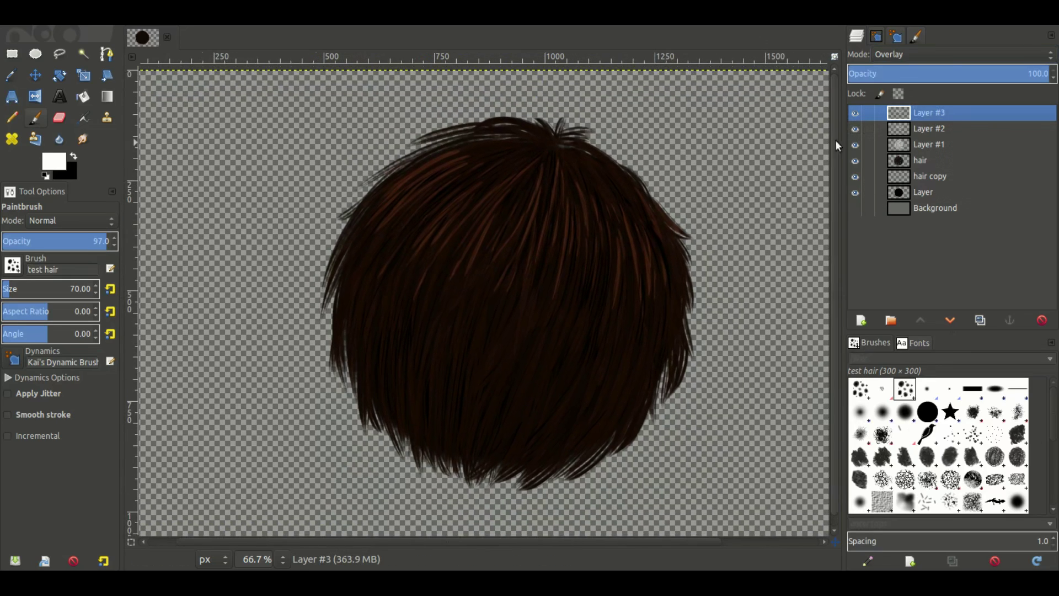
# Duplicate Layer #1 to brighten the strands and check the whole ball
pyautogui.click(916, 145)
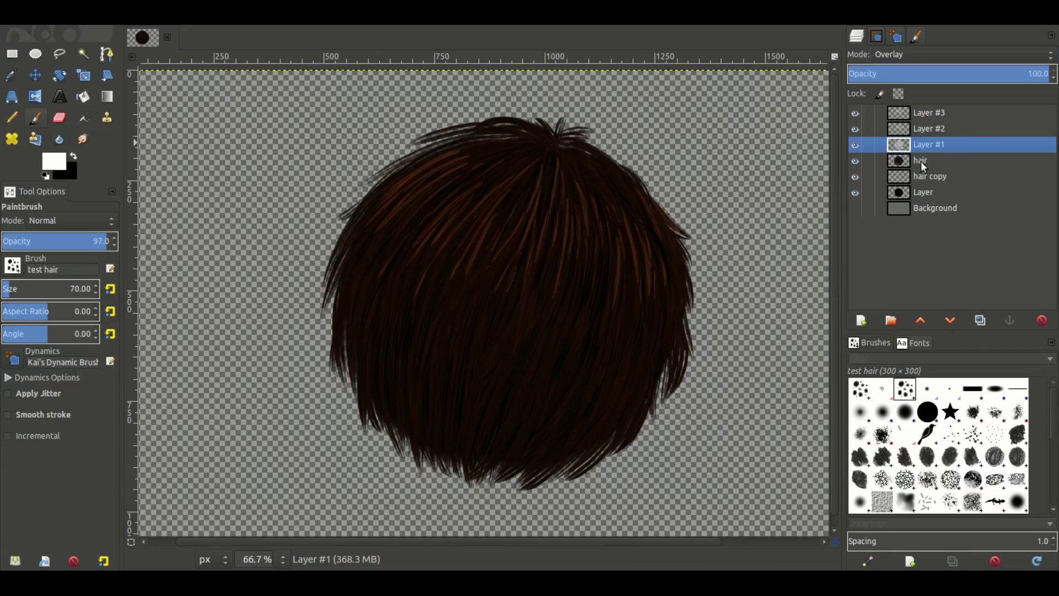
pyautogui.hotkey('ctrl', 'shift', 'd')
pyautogui.moveTo(650, 234); pyautogui.dragTo(613, 206)
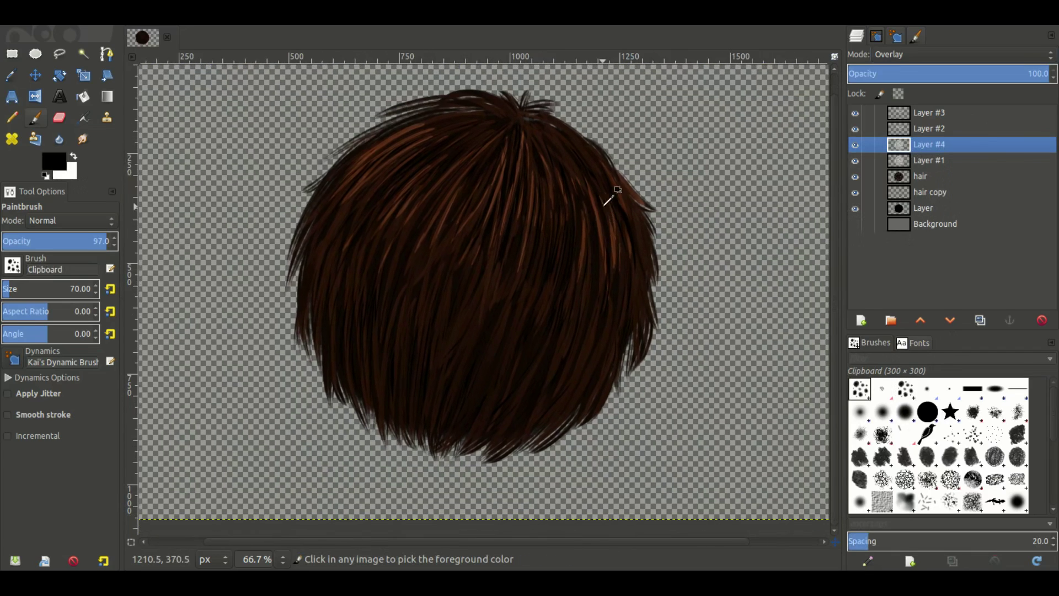
pyautogui.scroll(-4, 605, 201)
pyautogui.scroll(4, 585, 198)
pyautogui.scroll(-2, 563, 215)
pyautogui.scroll(1, 530, 237)
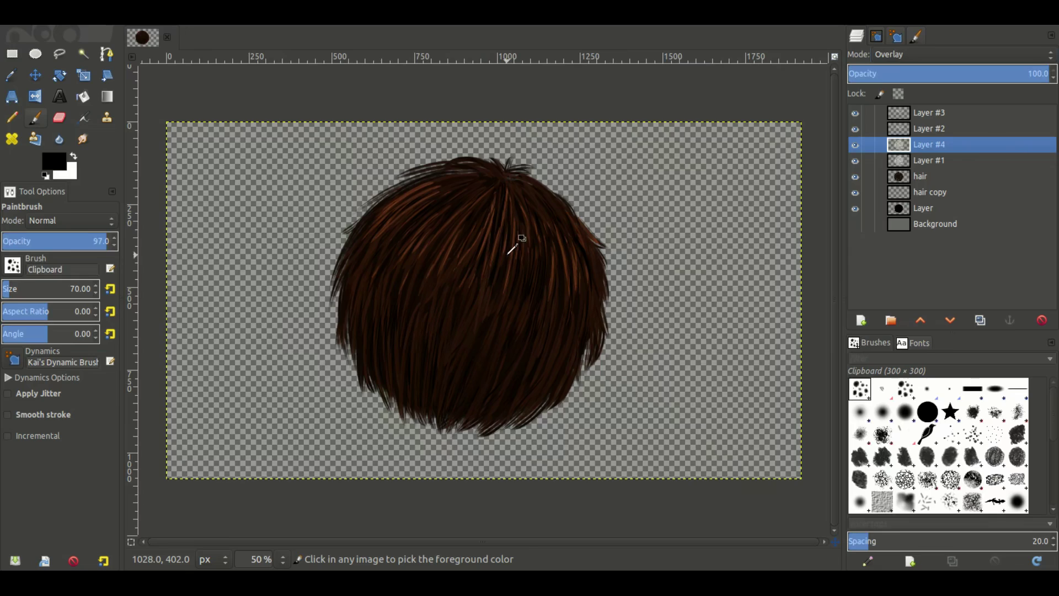
# Switch back to the test hair brush with white as the foreground color
pyautogui.press('.')
pyautogui.press('.')
pyautogui.press('x')
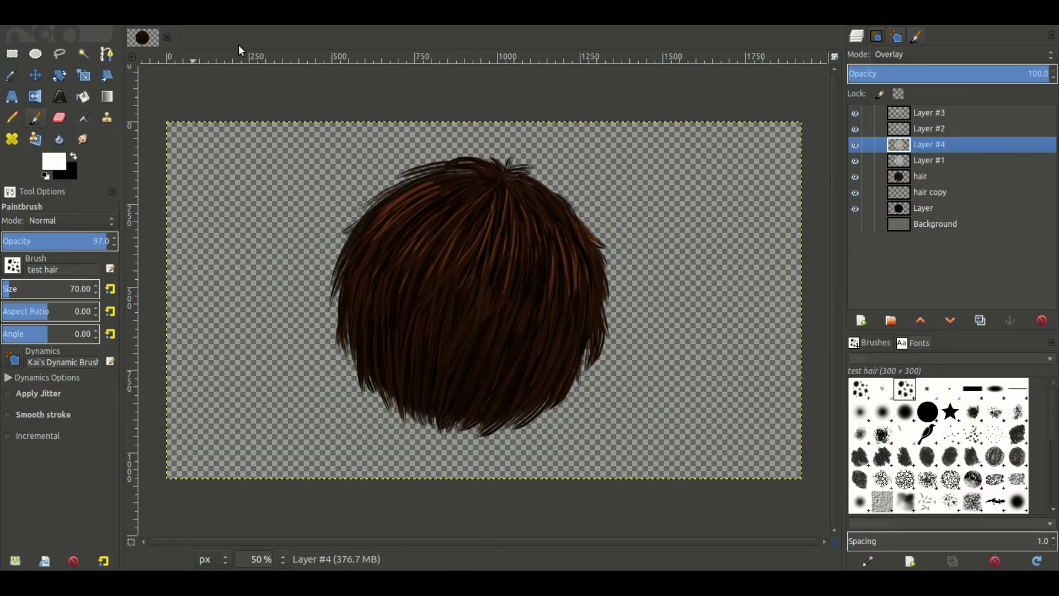
# Add a new layer for black strands above Layer #4 and turn off pressure-controlled Color in Kai's Dynamic Brush dynamics
pyautogui.hotkey('shift', 'ctrl', 'n')
pyautogui.press('x')
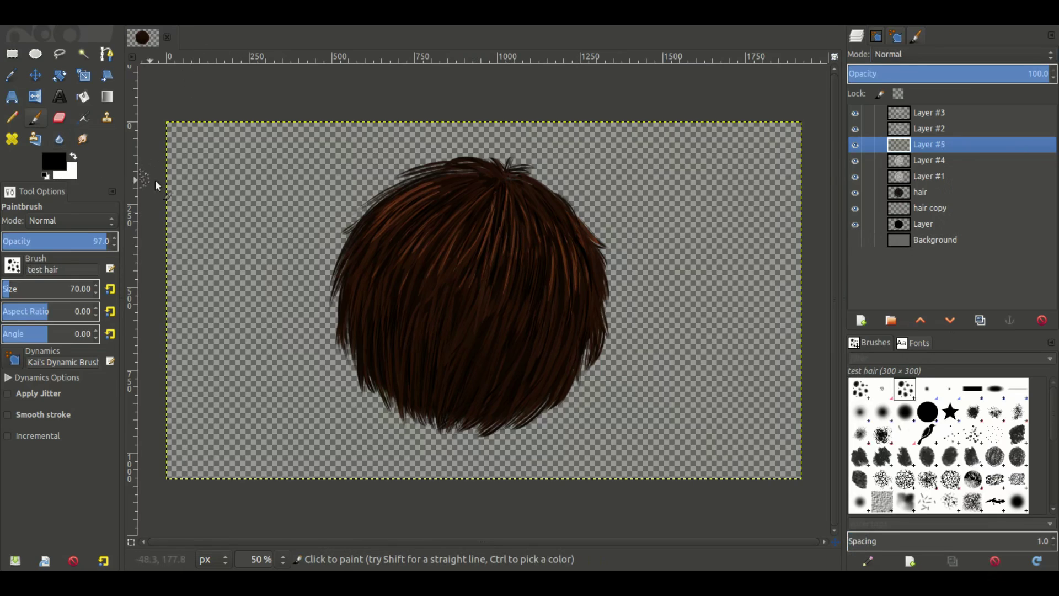
pyautogui.click(916, 36)
pyautogui.click(895, 39)
pyautogui.click(900, 165)
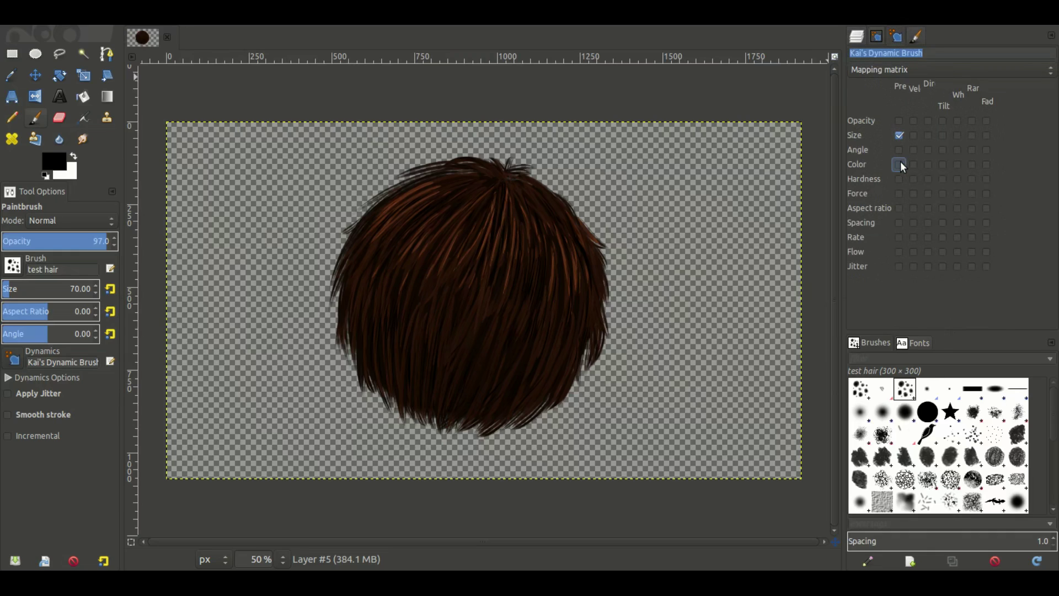
pyautogui.click(857, 36)
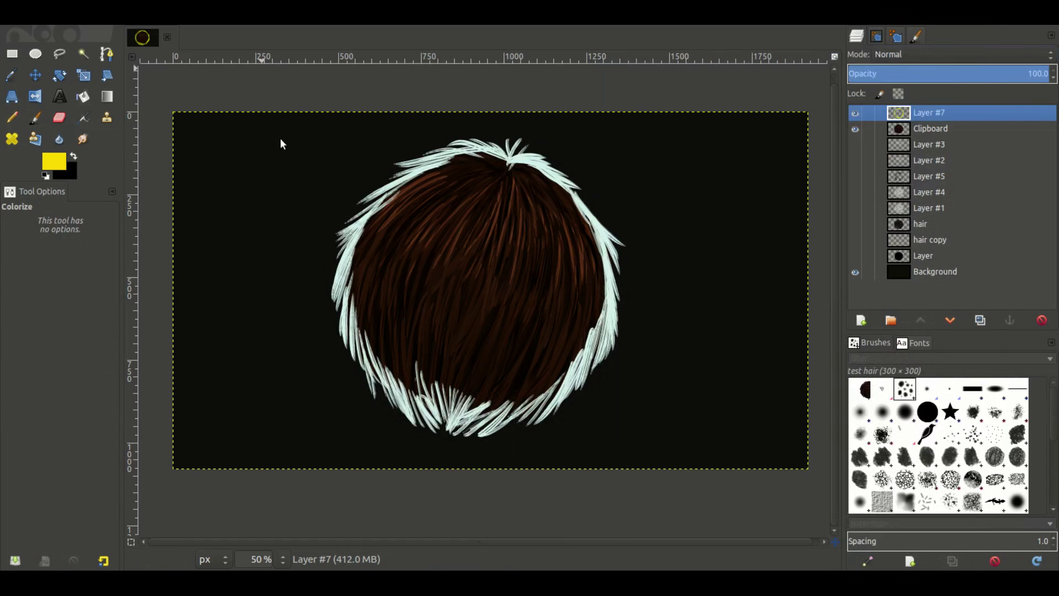
# Colorize the rim strands on Layer #7 pale yellow and change the layer's blend mode to Overlay
pyautogui.moveTo(280, 127); pyautogui.dragTo(181, 120)
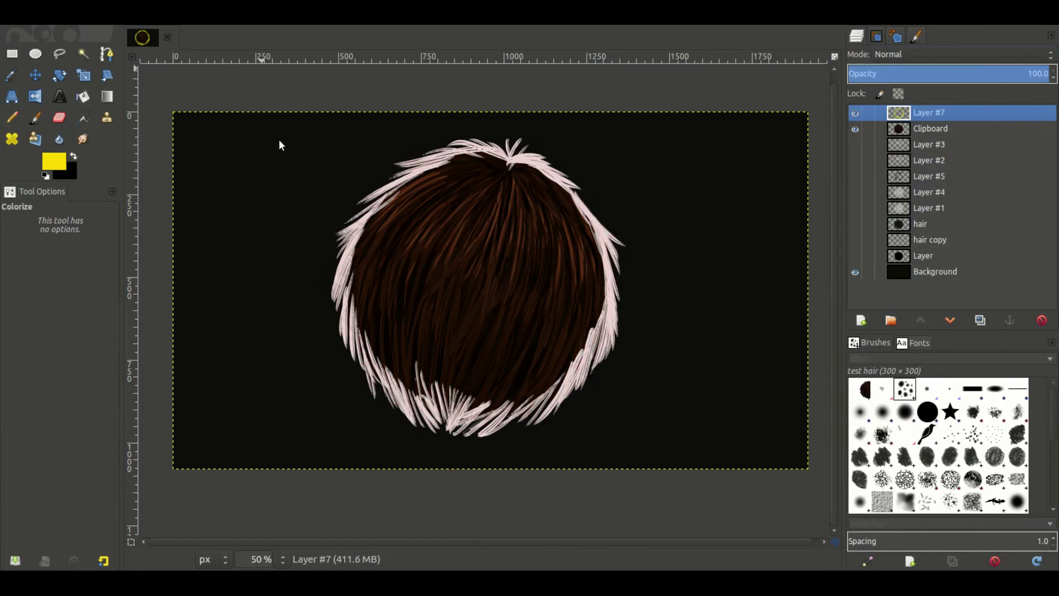
pyautogui.moveTo(280, 140); pyautogui.dragTo(301, 144)
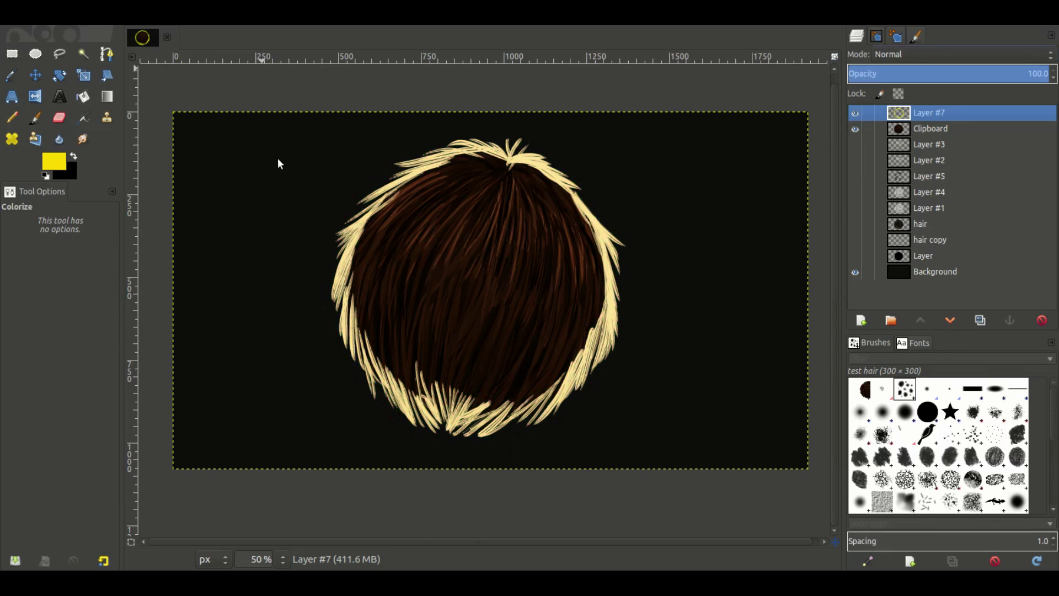
pyautogui.scroll(-4, 903, 55)
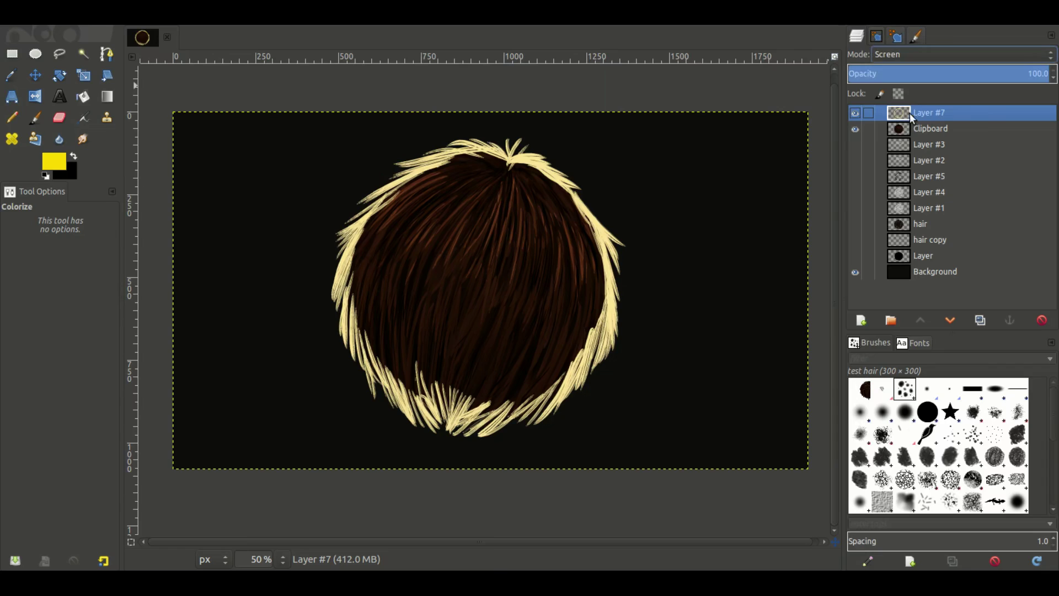
pyautogui.click(912, 74)
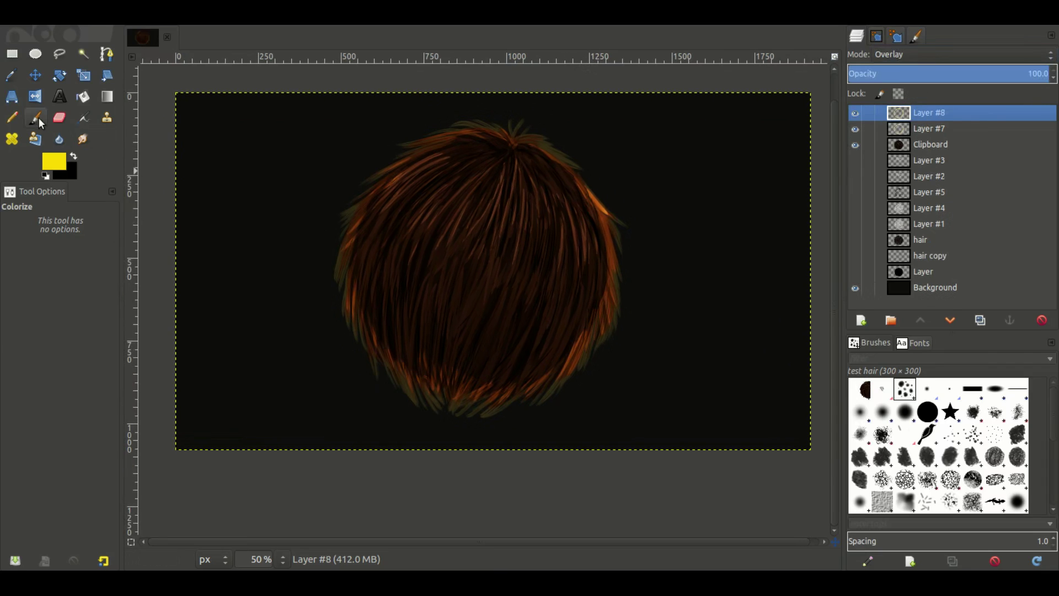
# Paint over the ball's lower-right rim on Layer #8 with the test hair Paintbrush in yellow
pyautogui.click(35, 117)
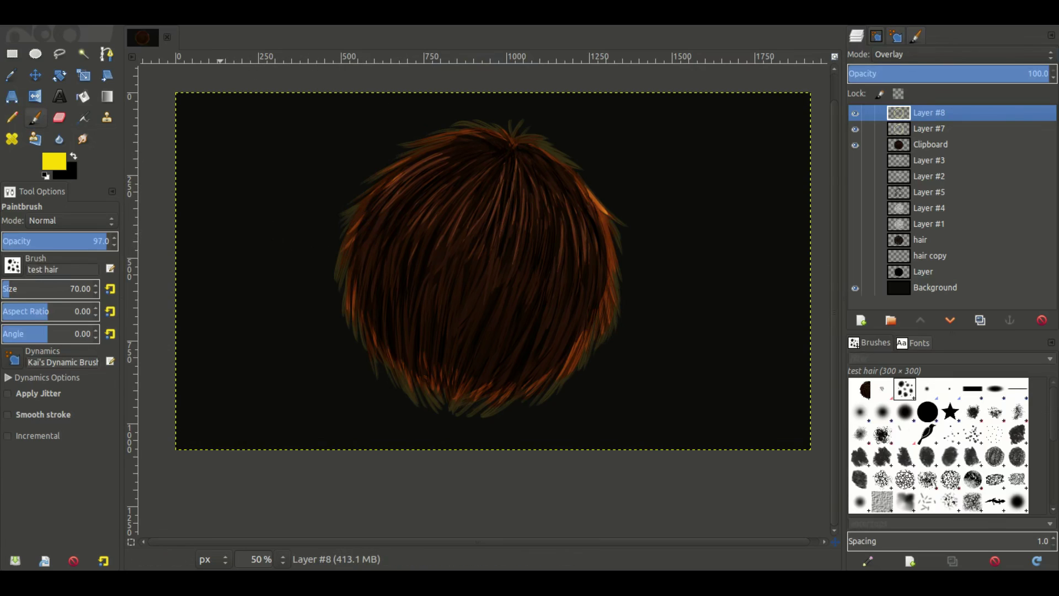
pyautogui.click(570, 403)
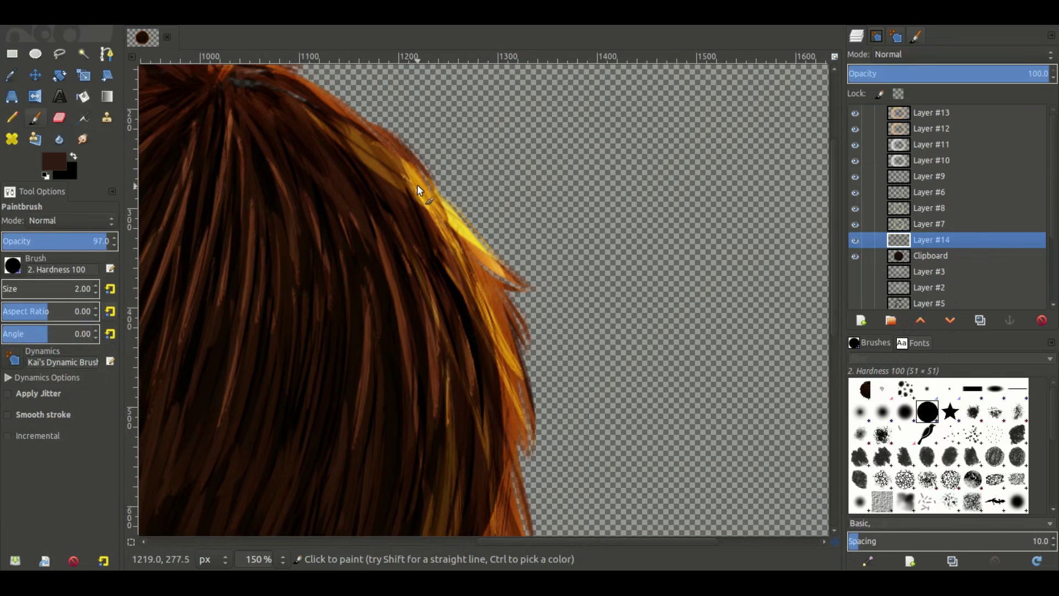
# Paint thin stray hairs along the ball's right edge on Layer #14 with the size 2 Hardness 100 brush
pyautogui.moveTo(449, 204); pyautogui.dragTo(490, 232)
pyautogui.moveTo(507, 334); pyautogui.dragTo(591, 203)
pyautogui.moveTo(590, 254)
pyautogui.mouseDown()
pyautogui.moveTo(596, 345)
pyautogui.moveTo(629, 221)
pyautogui.mouseUp()
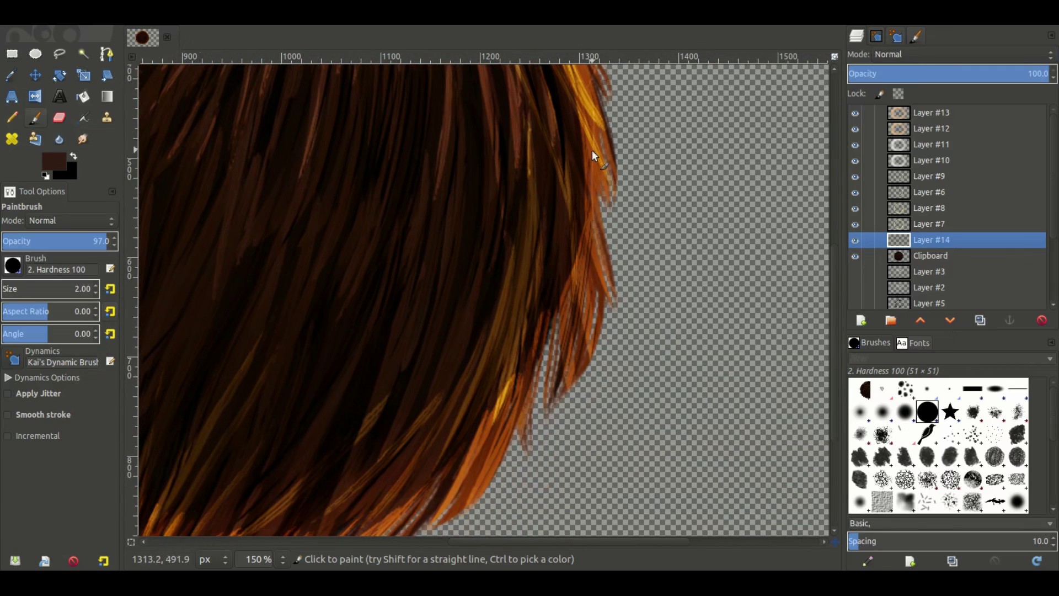
pyautogui.moveTo(594, 176); pyautogui.dragTo(613, 259)
pyautogui.moveTo(603, 319); pyautogui.dragTo(660, 224)
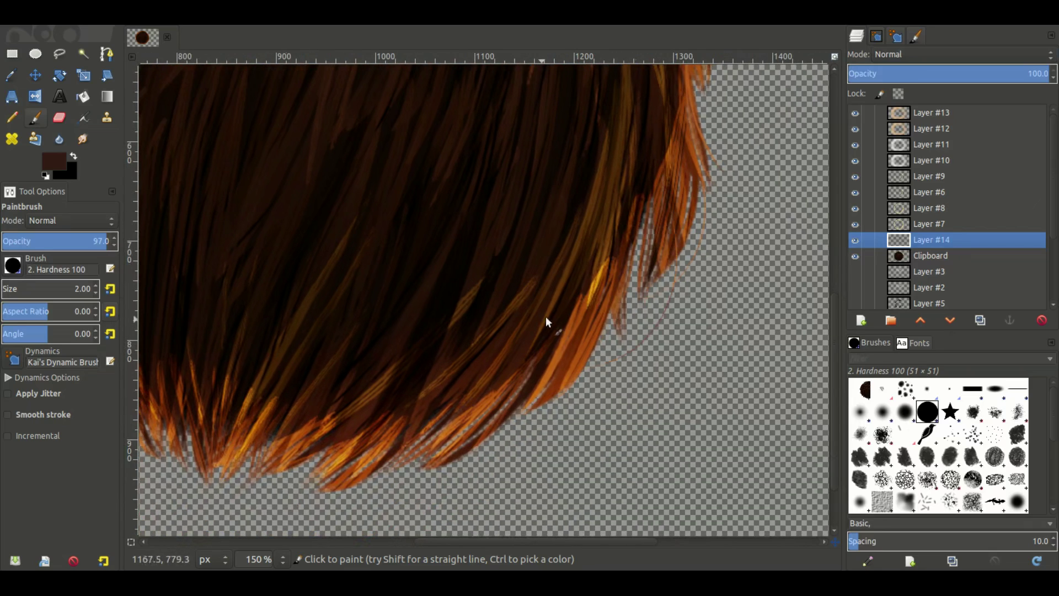
pyautogui.moveTo(659, 328); pyautogui.dragTo(694, 197)
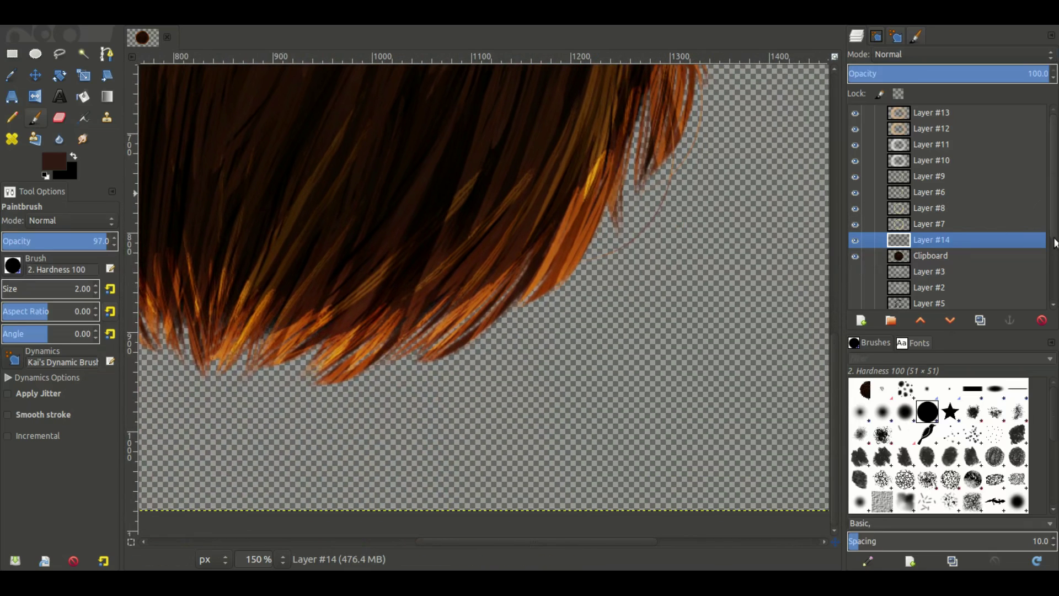
pyautogui.moveTo(590, 284); pyautogui.dragTo(595, 326)
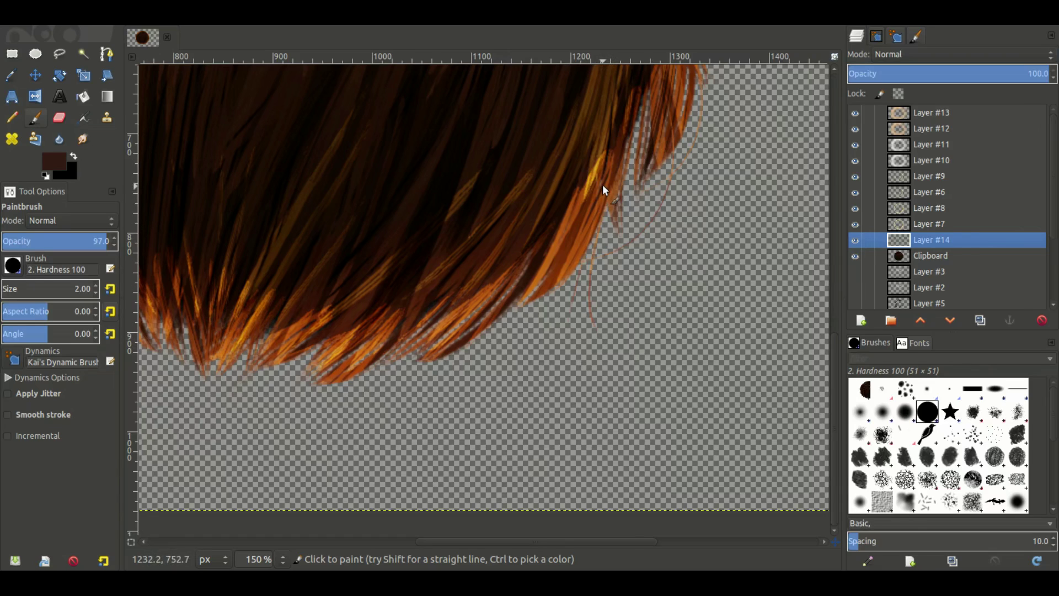
# Add fine stray hairs along the ball's lower-right and bottom edge on Layer #14
pyautogui.moveTo(603, 189); pyautogui.dragTo(498, 337)
pyautogui.moveTo(574, 227); pyautogui.dragTo(437, 292)
pyautogui.moveTo(556, 256); pyautogui.dragTo(504, 313)
pyautogui.moveTo(419, 338); pyautogui.dragTo(648, 284)
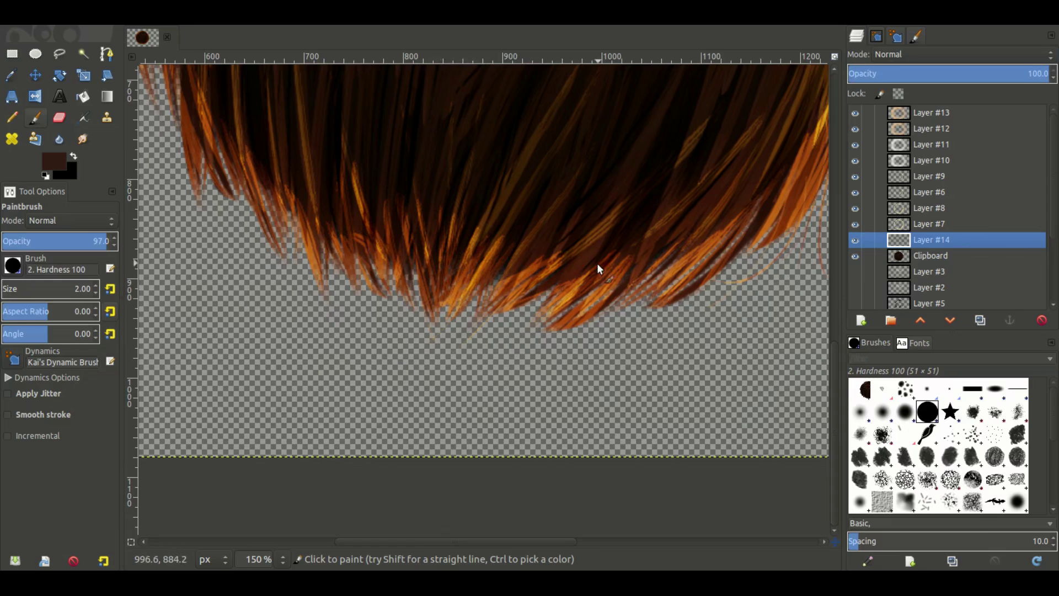
# Paint fine stray hairs along the ball's left edge on Layer #14
pyautogui.scroll(5, 298, 243)
pyautogui.hscroll(-2, 298, 243)
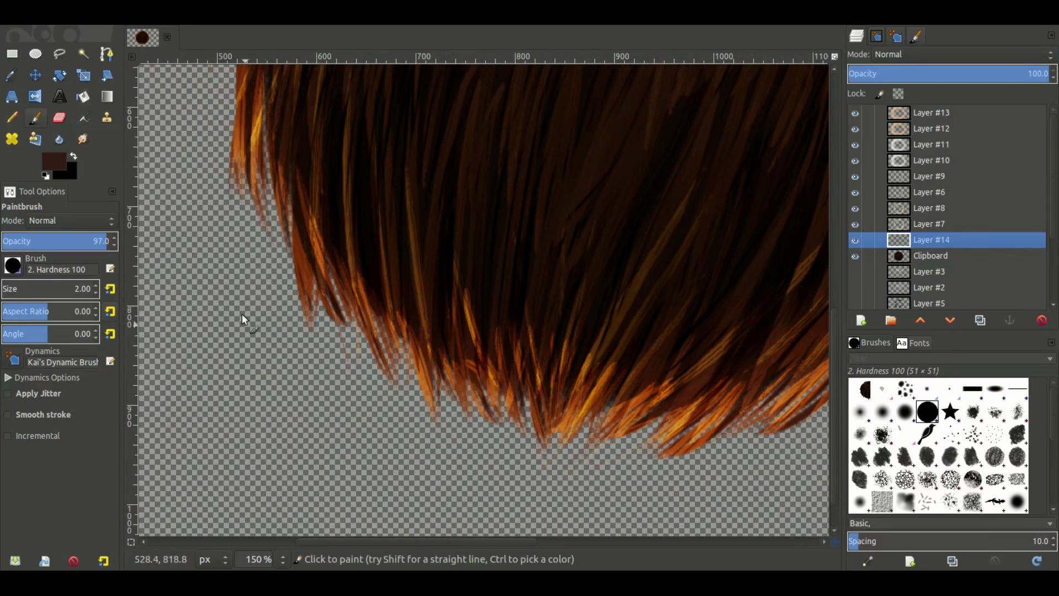
pyautogui.scroll(5, 243, 315)
pyautogui.hscroll(-4, 243, 315)
pyautogui.moveTo(465, 148)
pyautogui.mouseDown()
pyautogui.moveTo(406, 187)
pyautogui.moveTo(416, 260)
pyautogui.mouseUp()
pyautogui.moveTo(456, 188); pyautogui.dragTo(439, 301)
pyautogui.moveTo(497, 213); pyautogui.dragTo(552, 215)
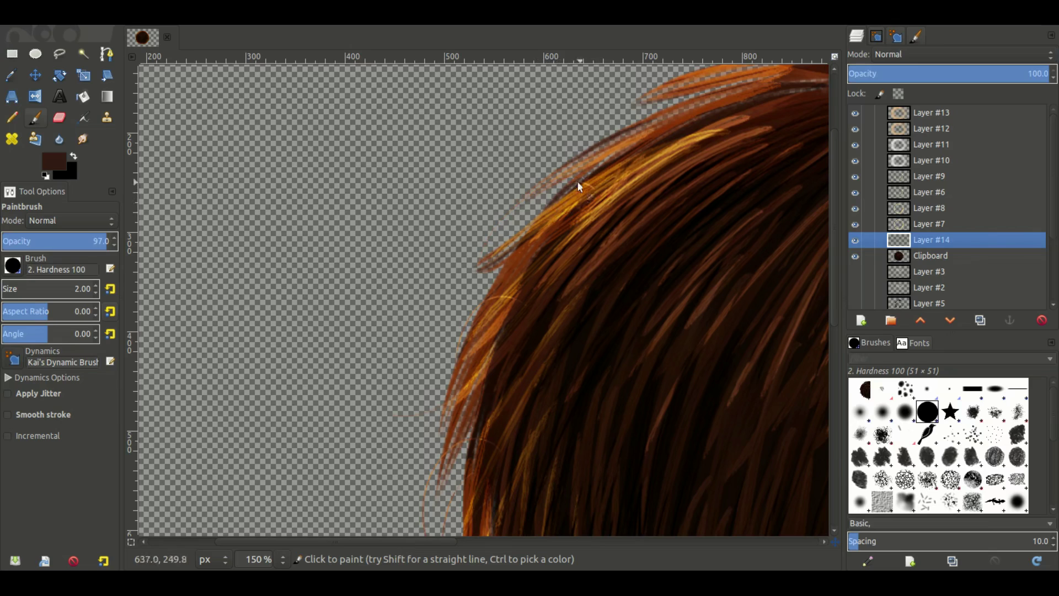
# Draw thin stray hairs over the ball's upper-left edge and around the tuft at the crown on Layer #14
pyautogui.moveTo(575, 165); pyautogui.dragTo(423, 229)
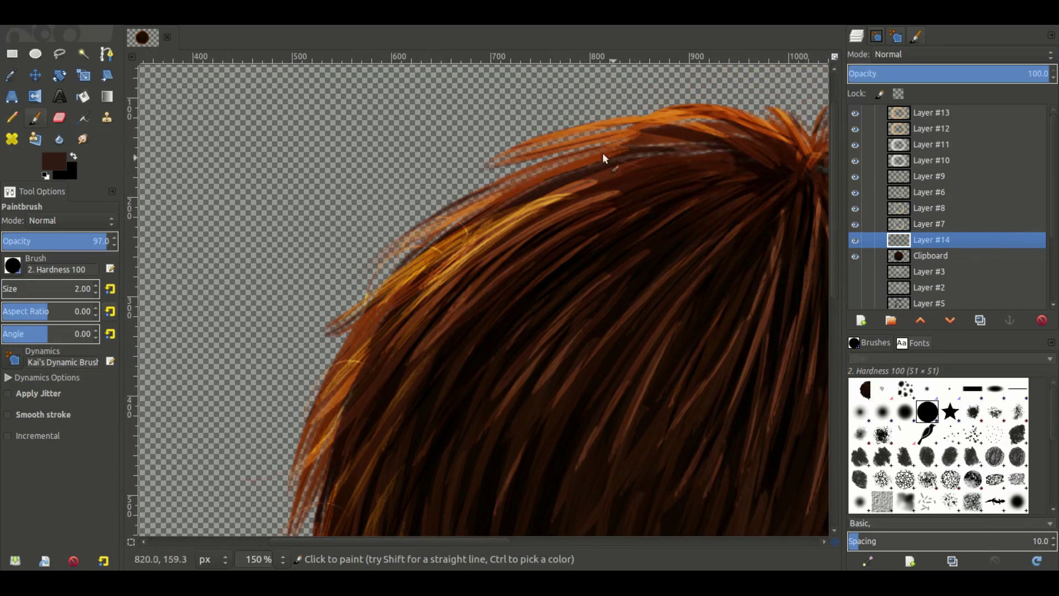
pyautogui.moveTo(645, 170); pyautogui.dragTo(350, 290)
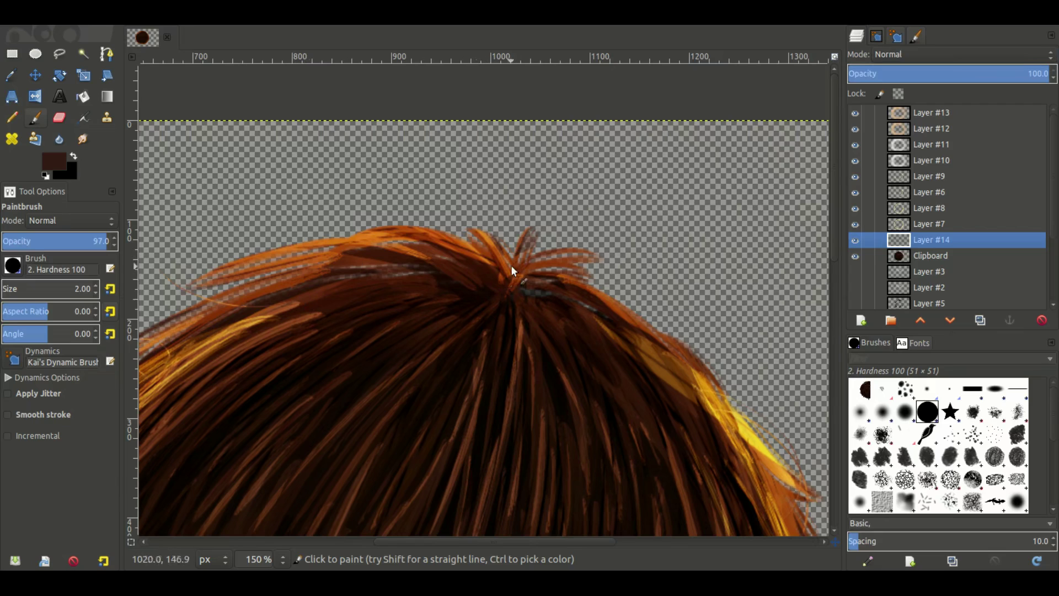
pyautogui.moveTo(511, 262); pyautogui.dragTo(529, 205)
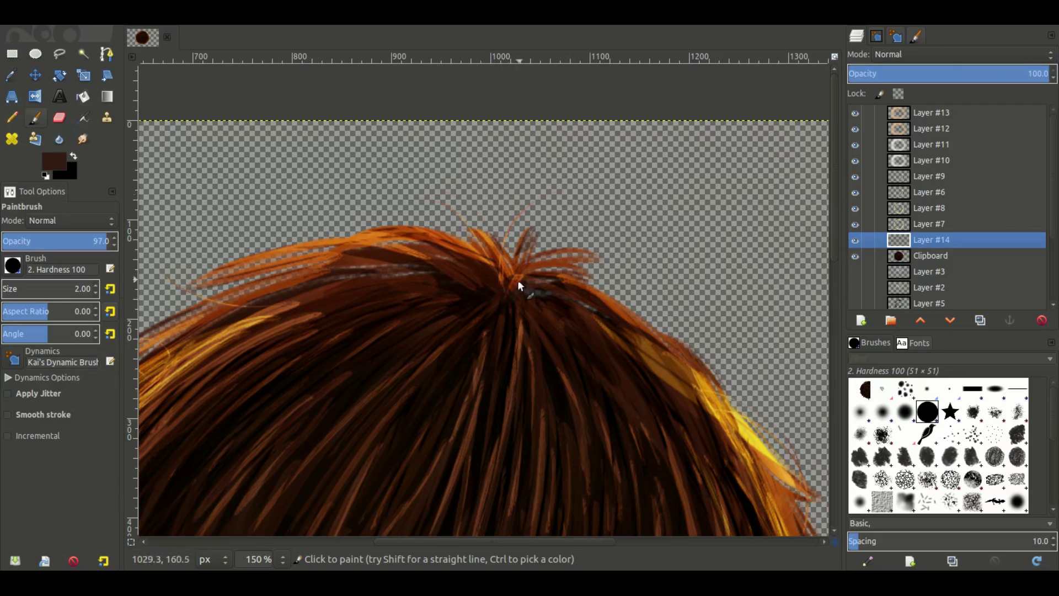
pyautogui.moveTo(511, 281); pyautogui.dragTo(611, 280)
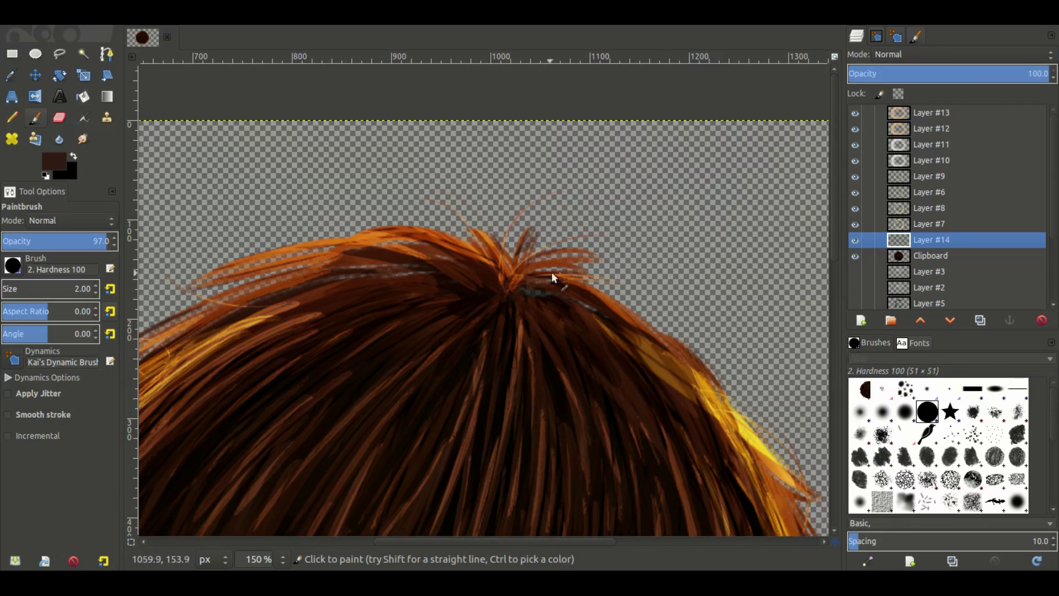